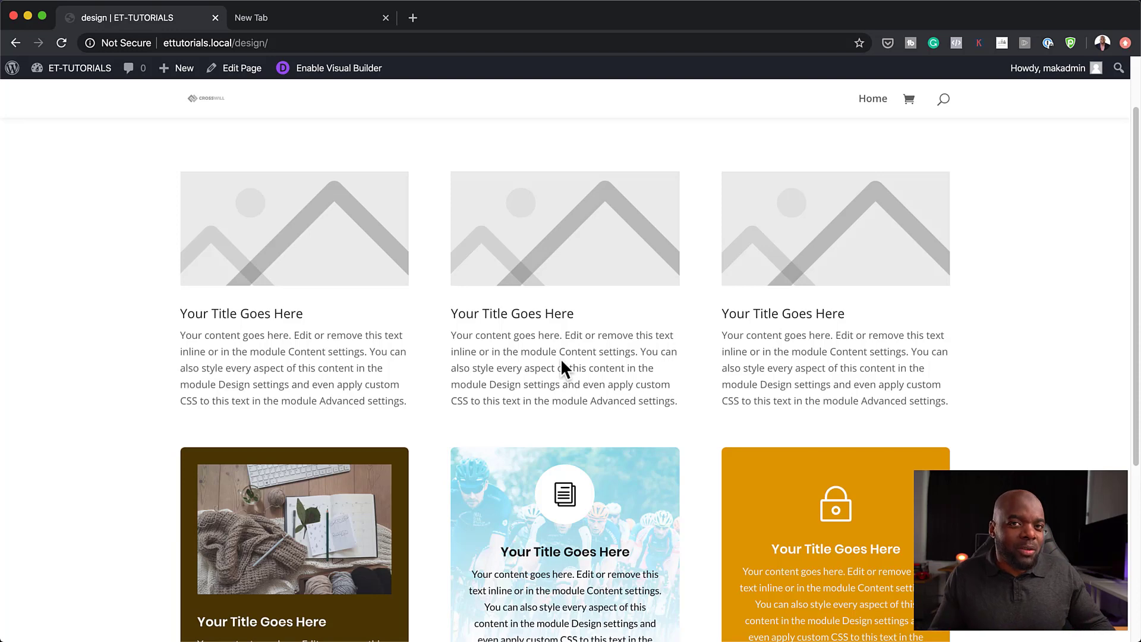
{"action": "scroll", "coordinate": [516, 354], "scroll_direction": "down", "scroll_amount": 5}
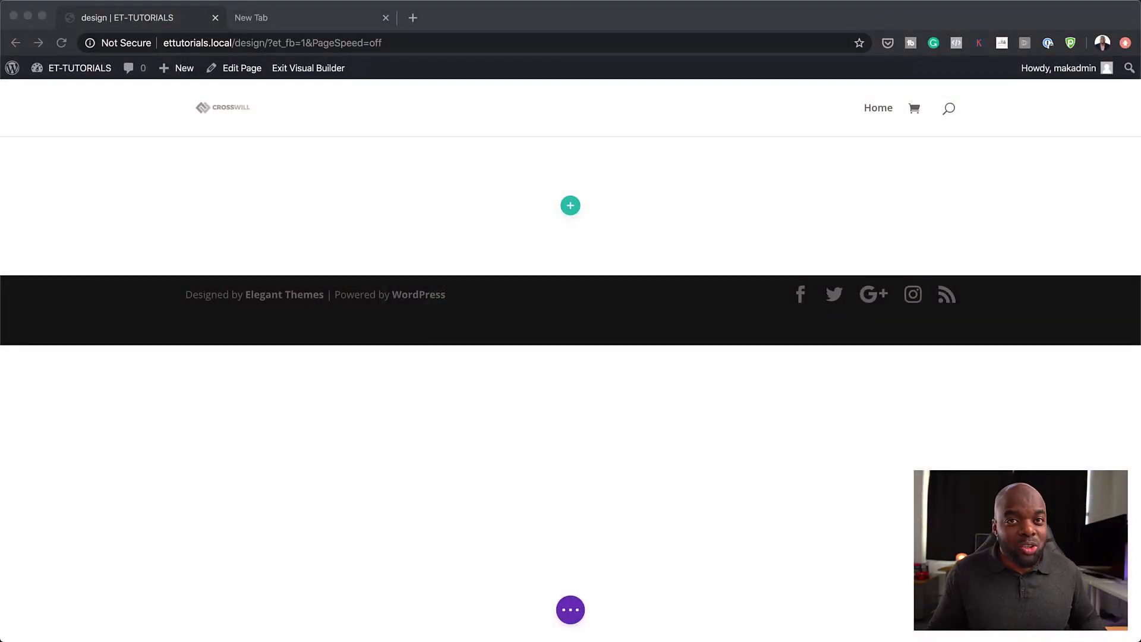
Insert a three-column row in the empty section and add a Blurb module to its first column
{"action": "left_click", "coordinate": [631, 199]}
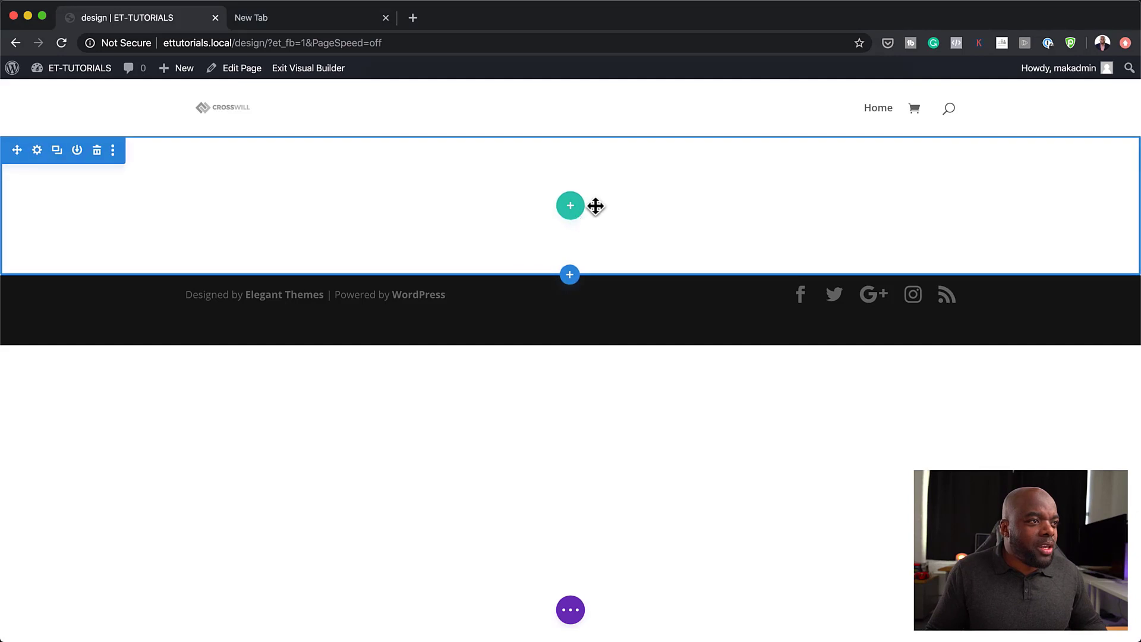
{"action": "left_click", "coordinate": [572, 210]}
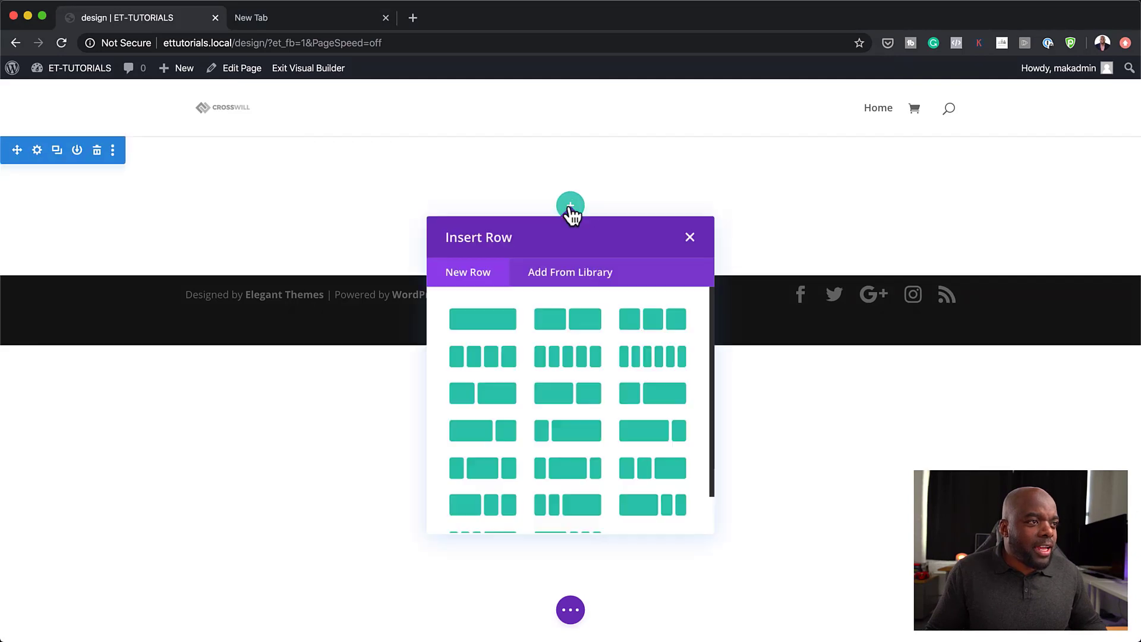
{"action": "left_click", "coordinate": [655, 328]}
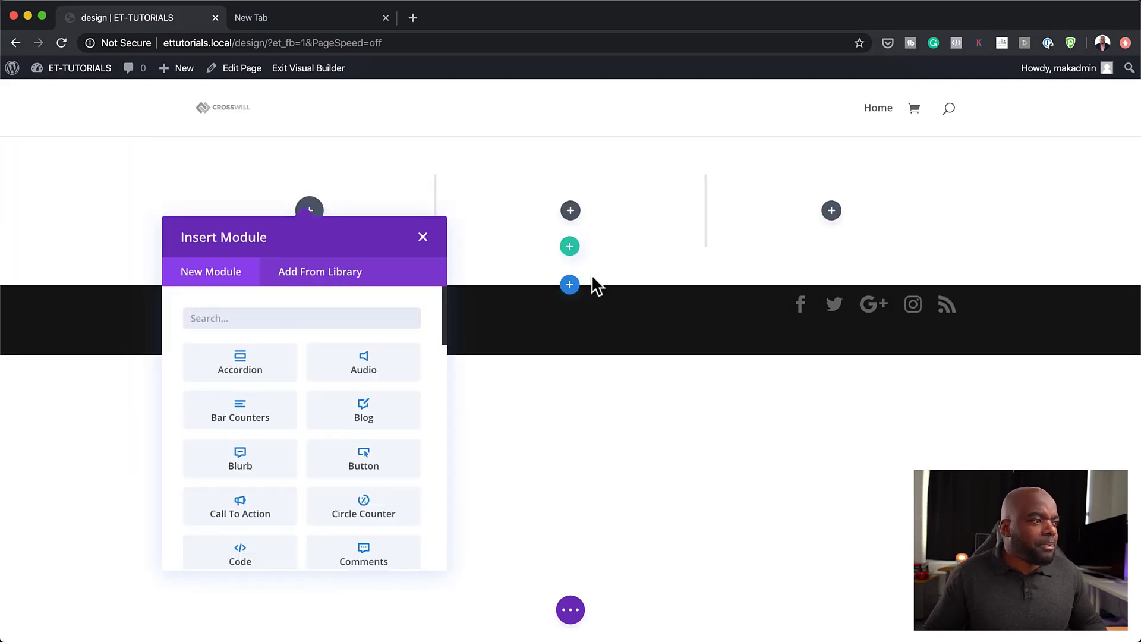
{"action": "left_click", "coordinate": [249, 464]}
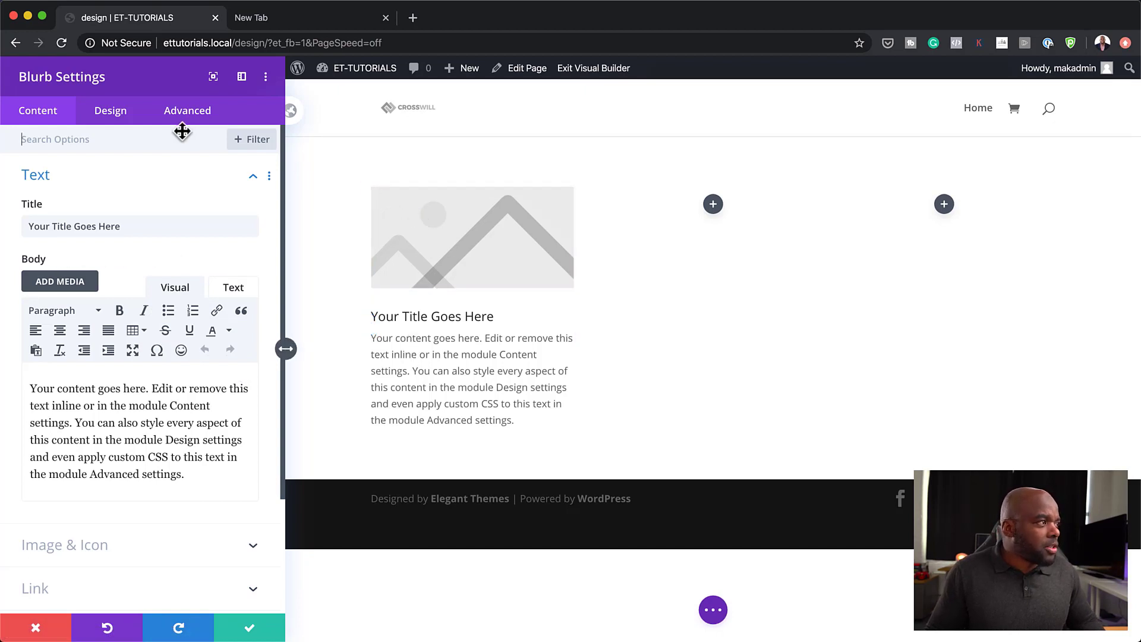
Set the blurb's title font to Poppins with a Semi Bold weight
{"action": "scroll", "coordinate": [167, 416], "scroll_direction": "down", "scroll_amount": 2}
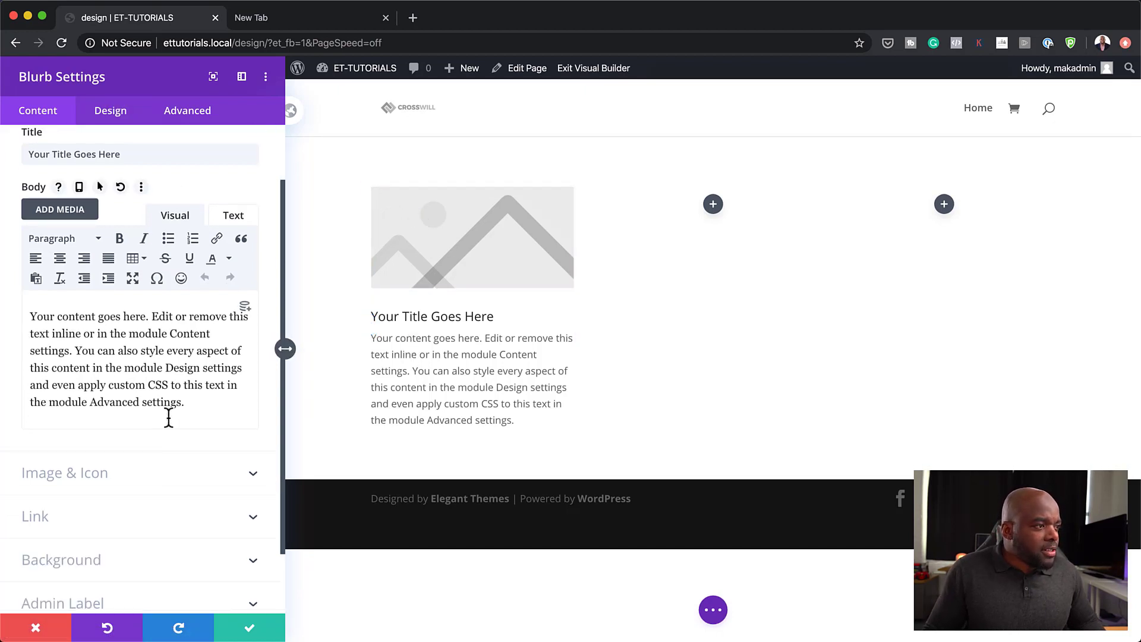
{"action": "left_click", "coordinate": [371, 311]}
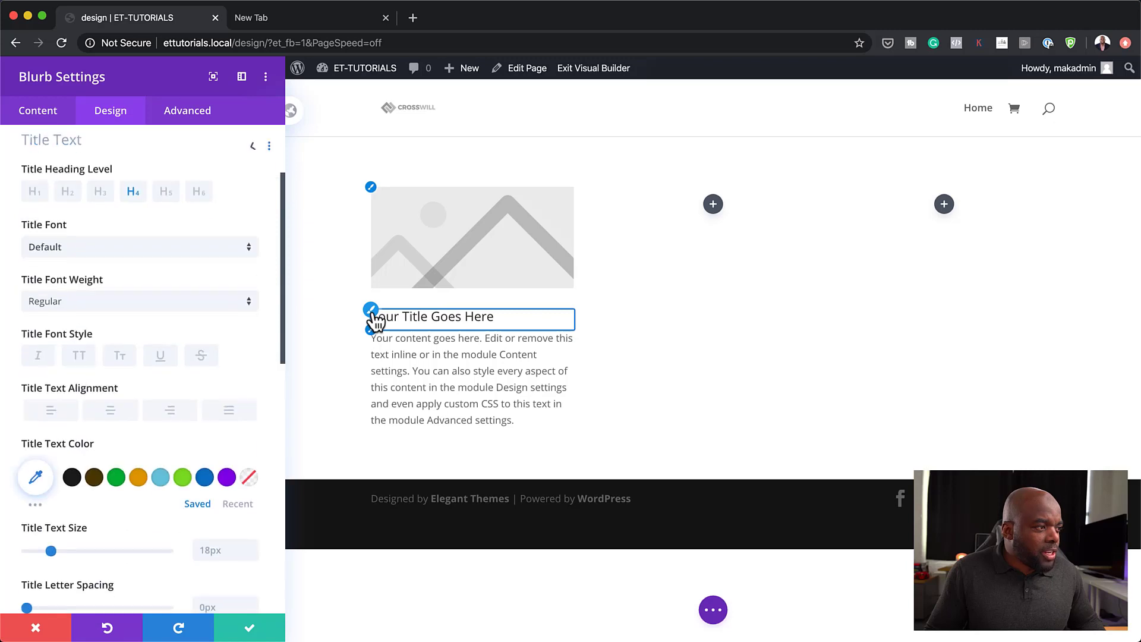
{"action": "left_click", "coordinate": [109, 259]}
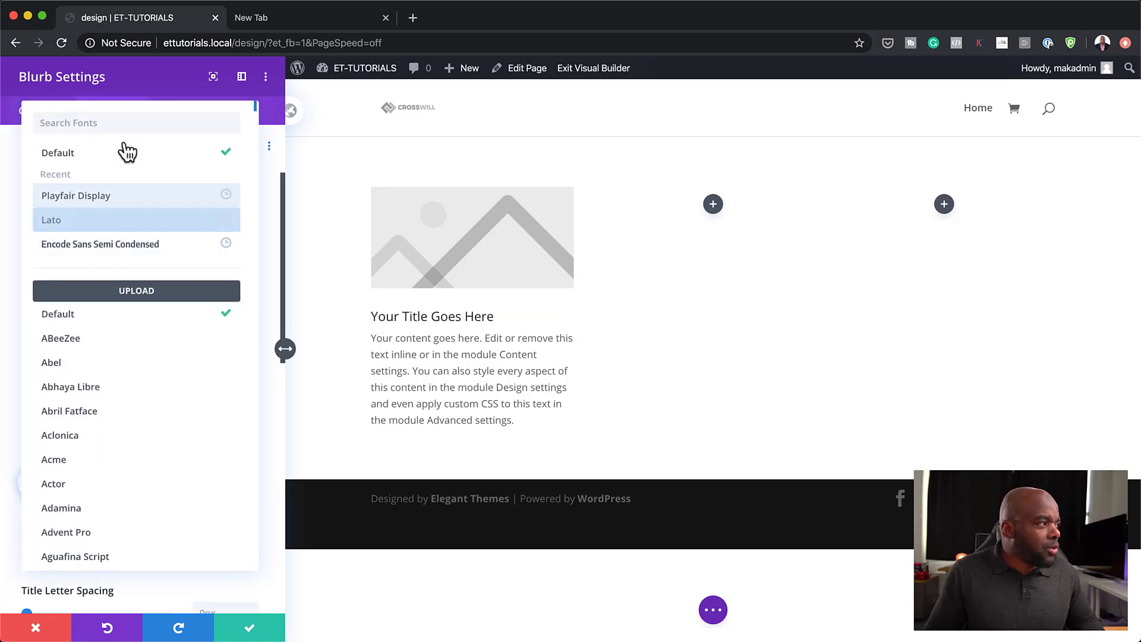
{"action": "type", "text": "popp"}
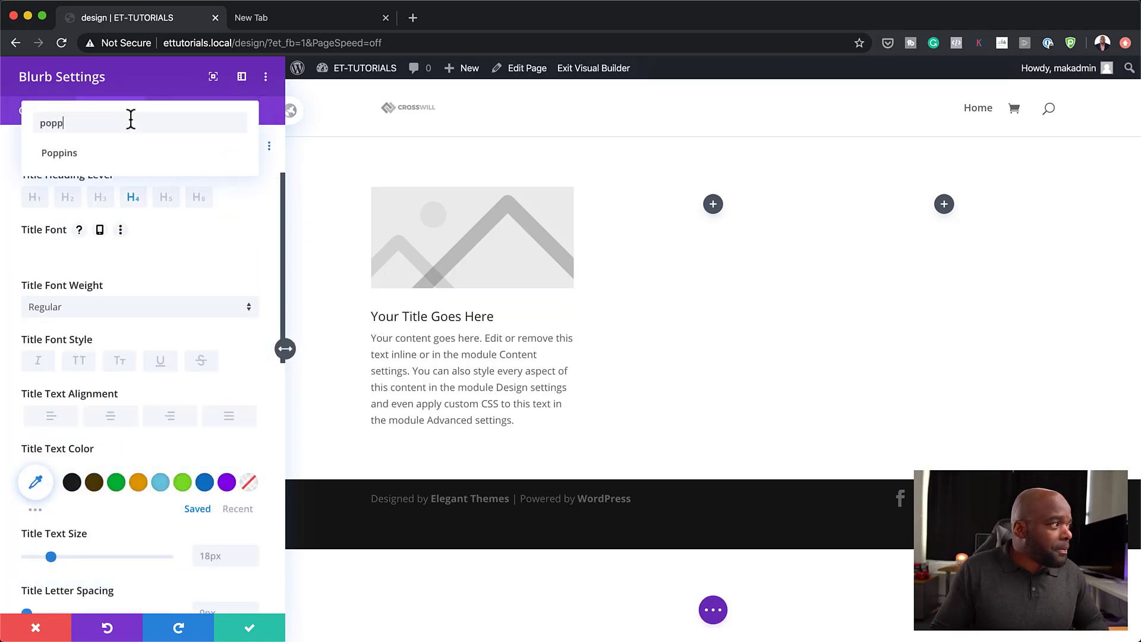
{"action": "left_click", "coordinate": [127, 153]}
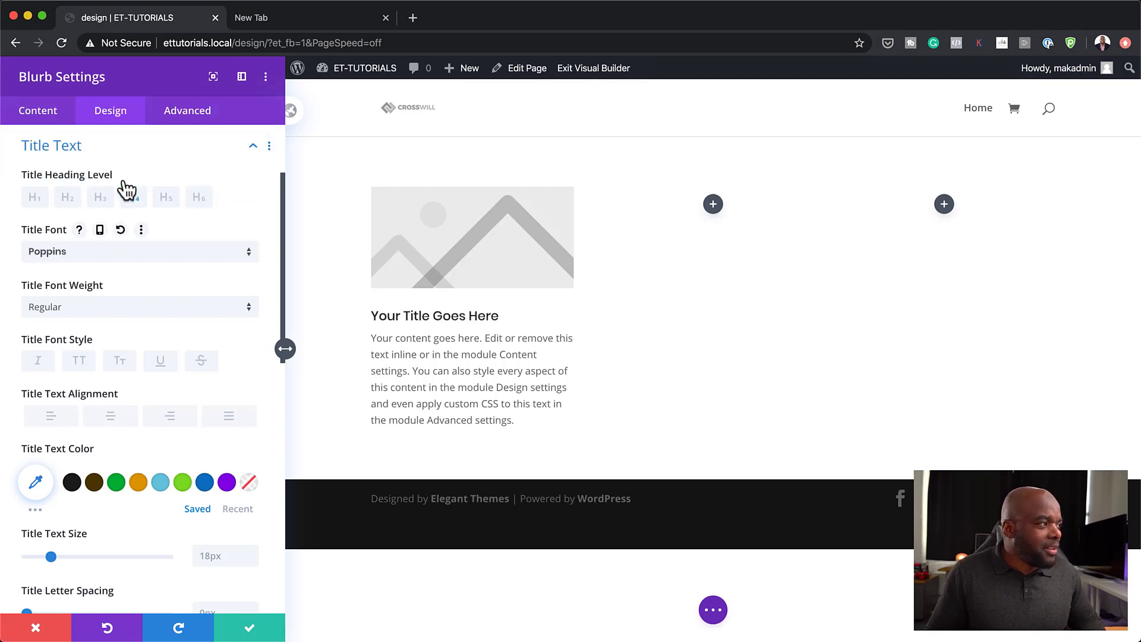
{"action": "left_click", "coordinate": [110, 320]}
{"action": "left_click", "coordinate": [109, 450]}
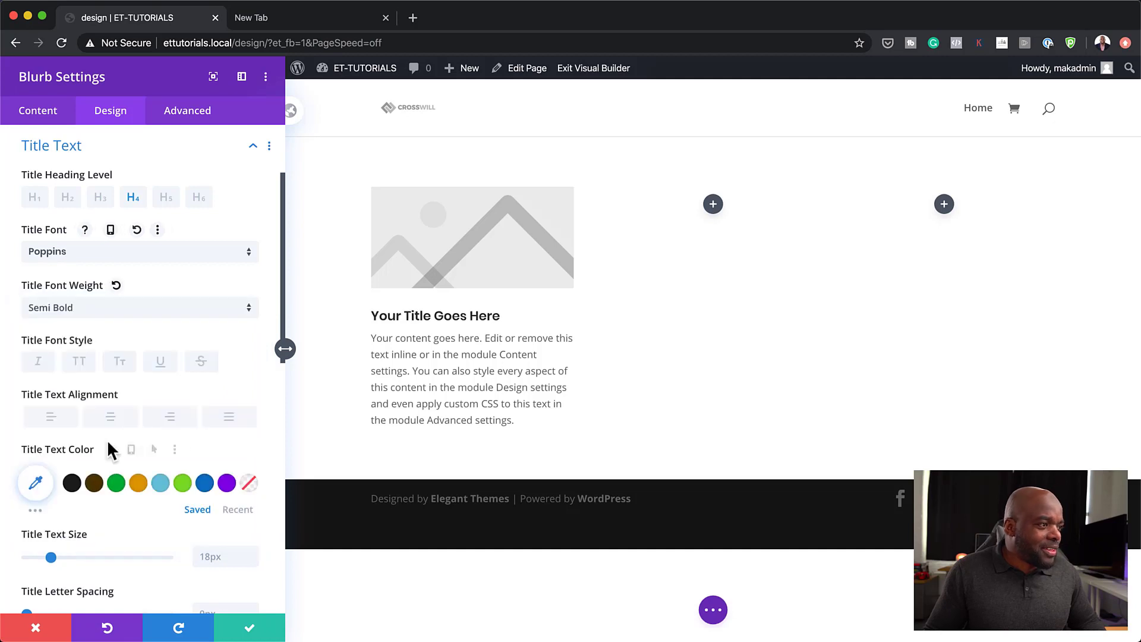
Set the blurb's body font to Lato
{"action": "left_click", "coordinate": [370, 330]}
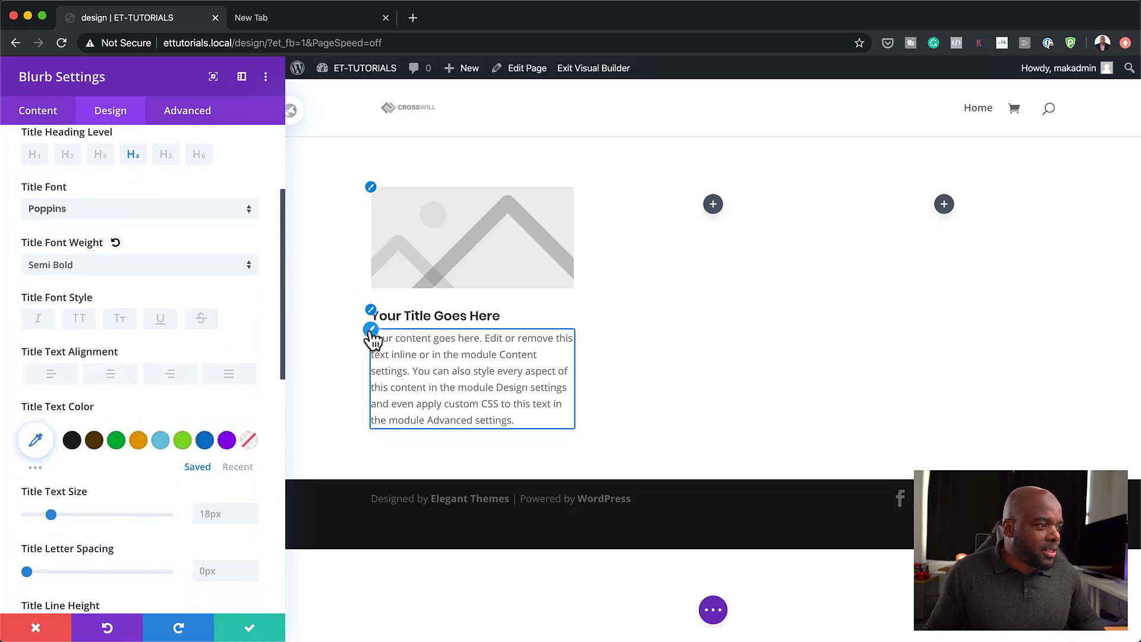
{"action": "left_click", "coordinate": [119, 242]}
{"action": "left_click", "coordinate": [118, 247]}
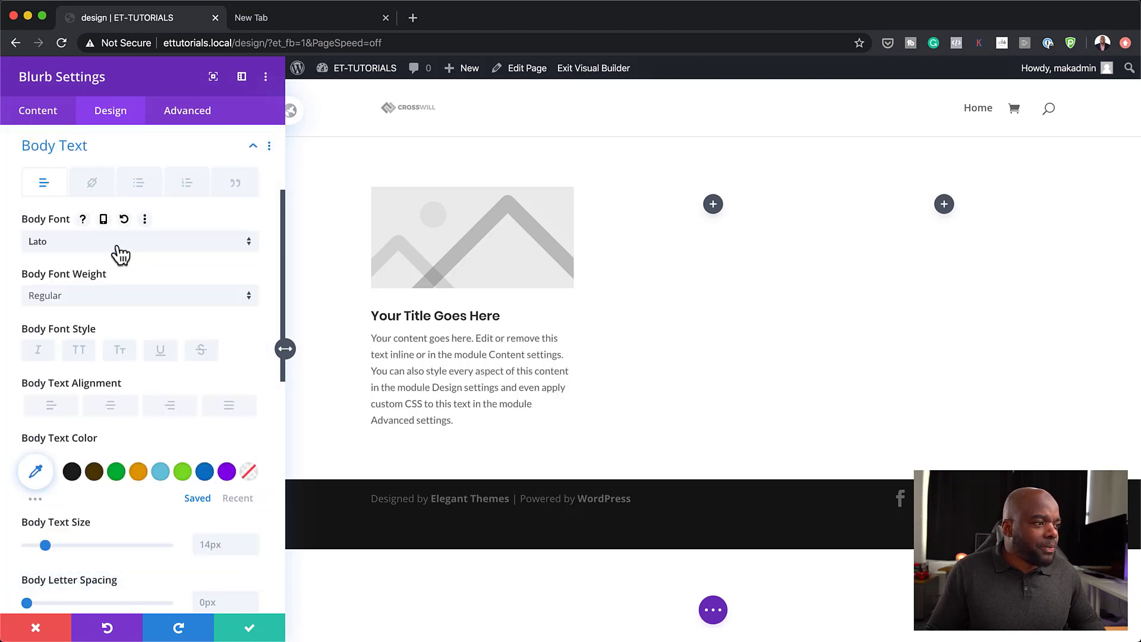
Color the blurb's title text with the saved dark blue
{"action": "scroll", "coordinate": [150, 535], "scroll_direction": "down", "scroll_amount": 1}
{"action": "scroll", "coordinate": [150, 538], "scroll_direction": "down", "scroll_amount": 1}
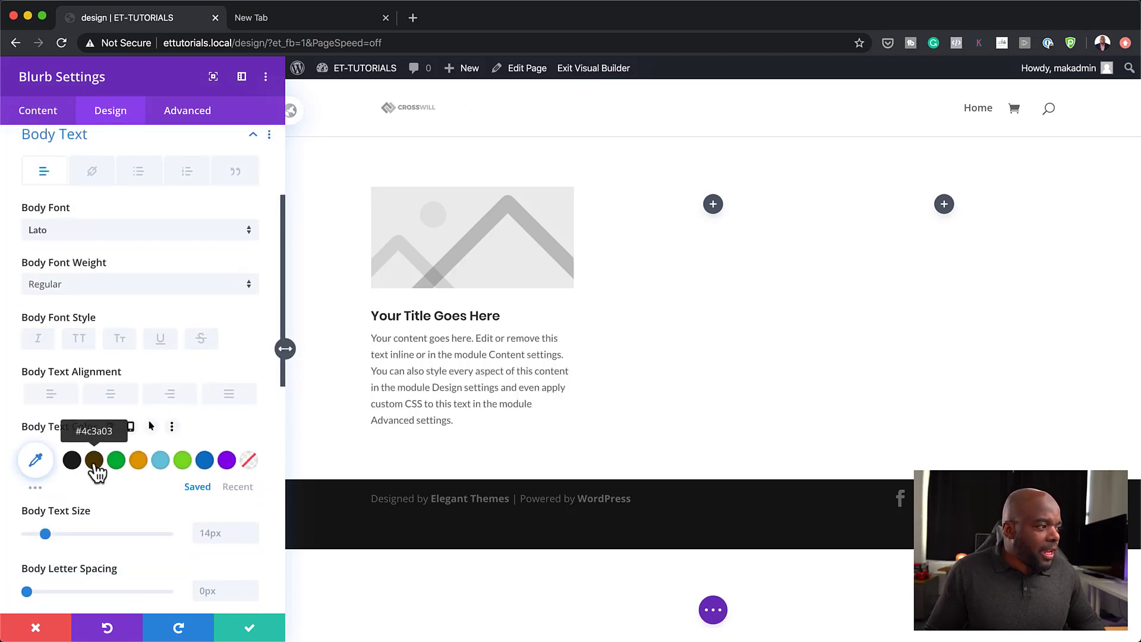
{"action": "left_click", "coordinate": [373, 314]}
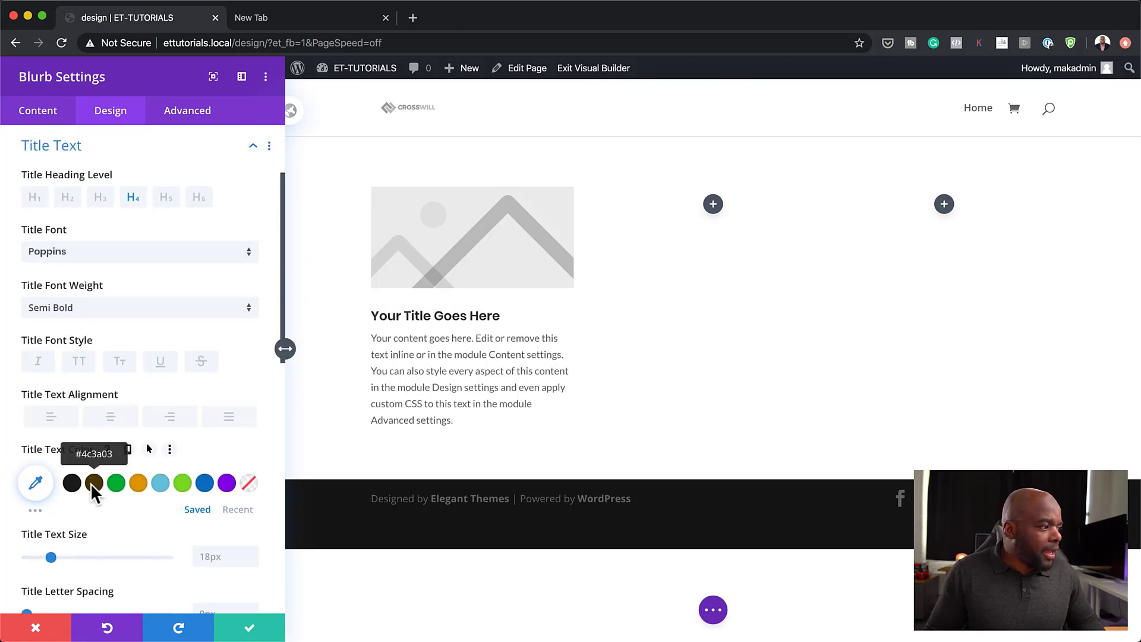
{"action": "left_click", "coordinate": [207, 484]}
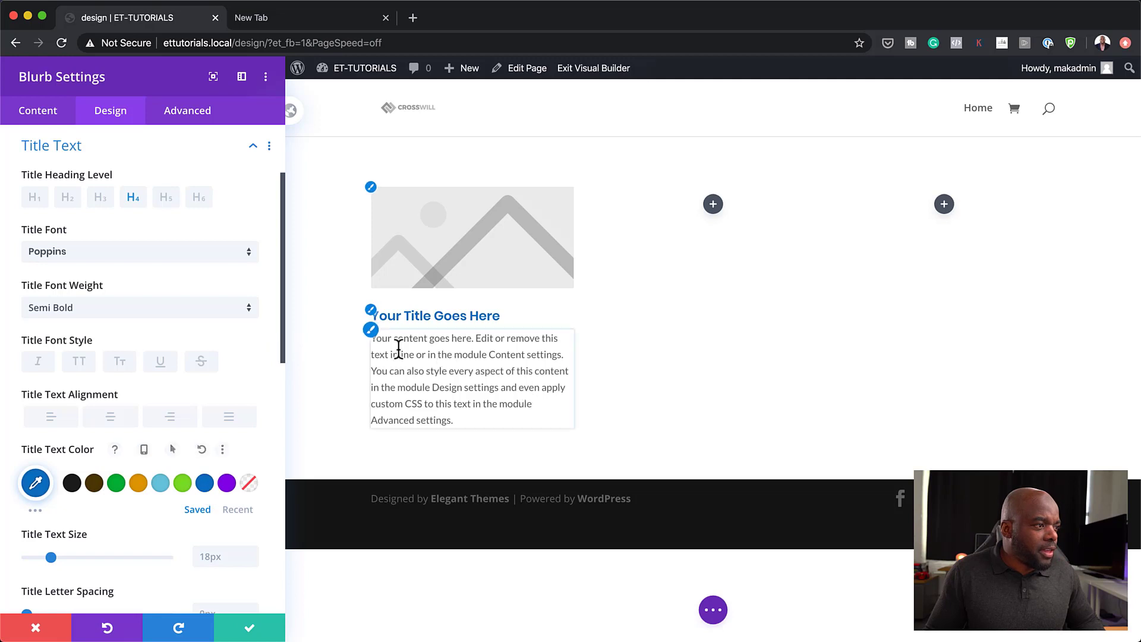
Color the blurb's body text dark grey, starting from the saved near-black and lightening it
{"action": "left_click", "coordinate": [373, 339]}
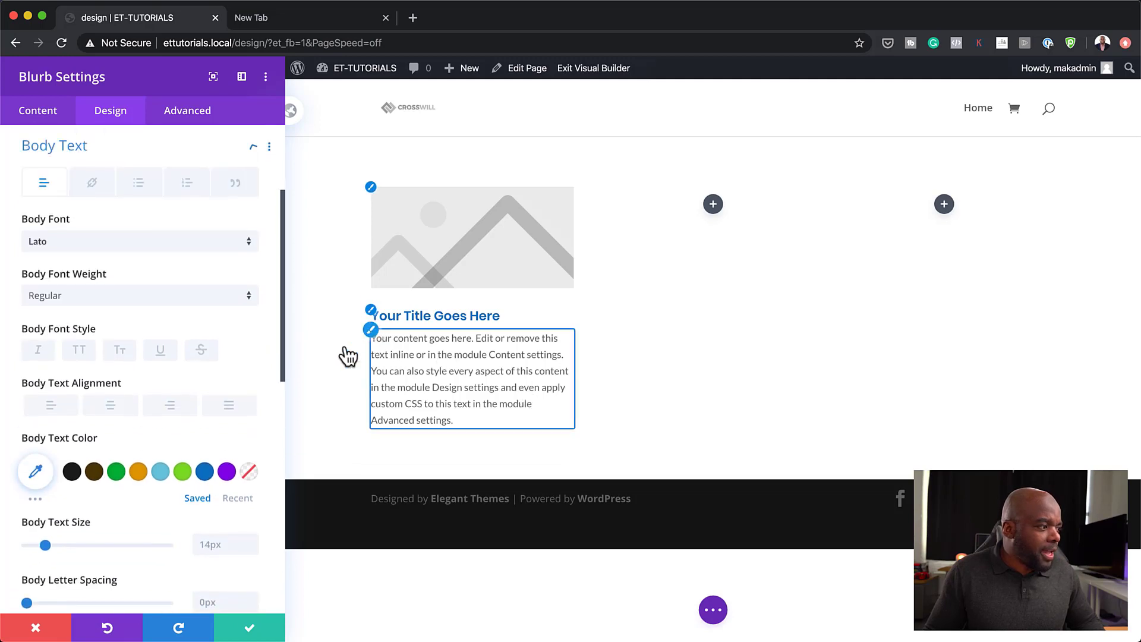
{"action": "left_click", "coordinate": [71, 476]}
{"action": "left_click", "coordinate": [36, 474]}
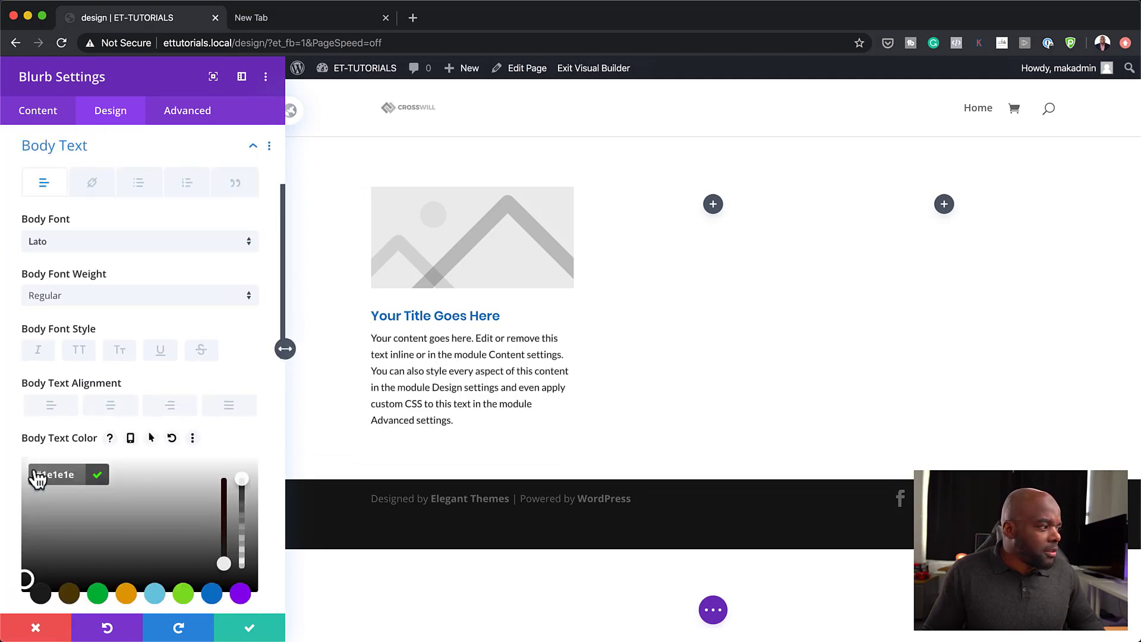
{"action": "mouse_move", "coordinate": [22, 546]}
{"action": "left_mouse_down"}
{"action": "mouse_move", "coordinate": [13, 529]}
{"action": "mouse_move", "coordinate": [18, 544]}
{"action": "mouse_move", "coordinate": [20, 535]}
{"action": "left_mouse_up"}
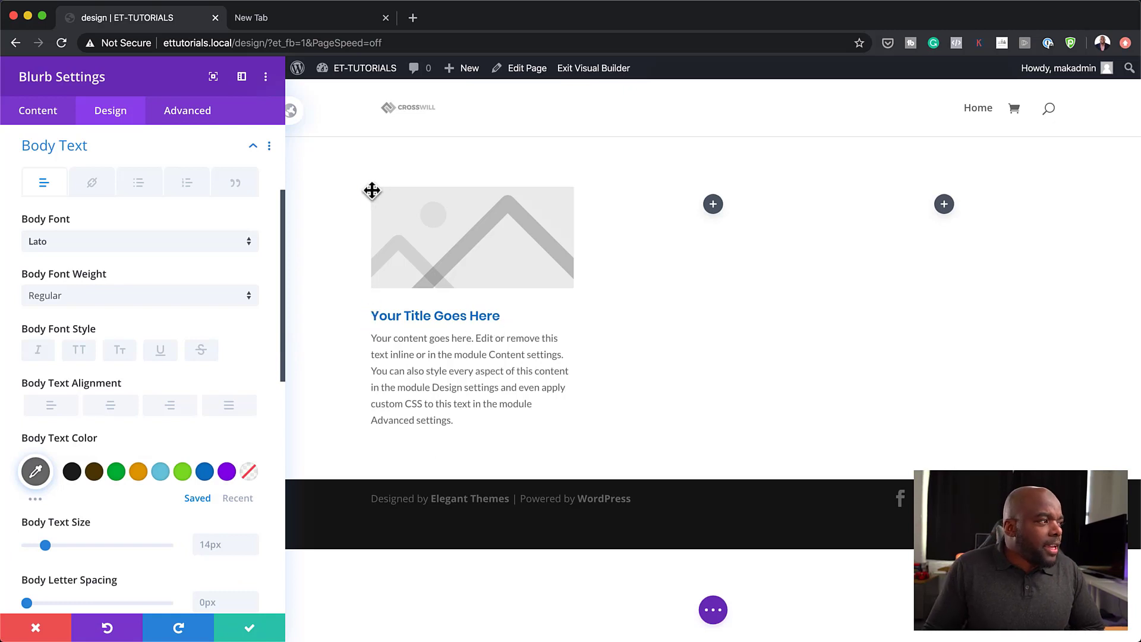
Replace the blurb's placeholder image with the media library photo of the open notebook and knitted blanket
{"action": "left_click", "coordinate": [38, 113]}
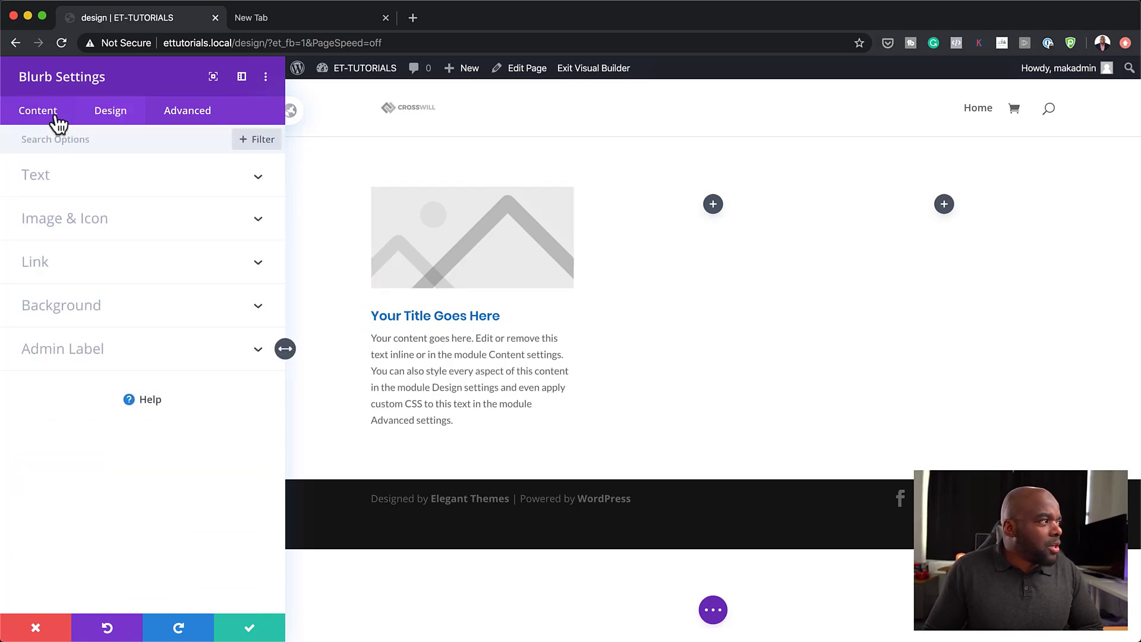
{"action": "left_click", "coordinate": [92, 221]}
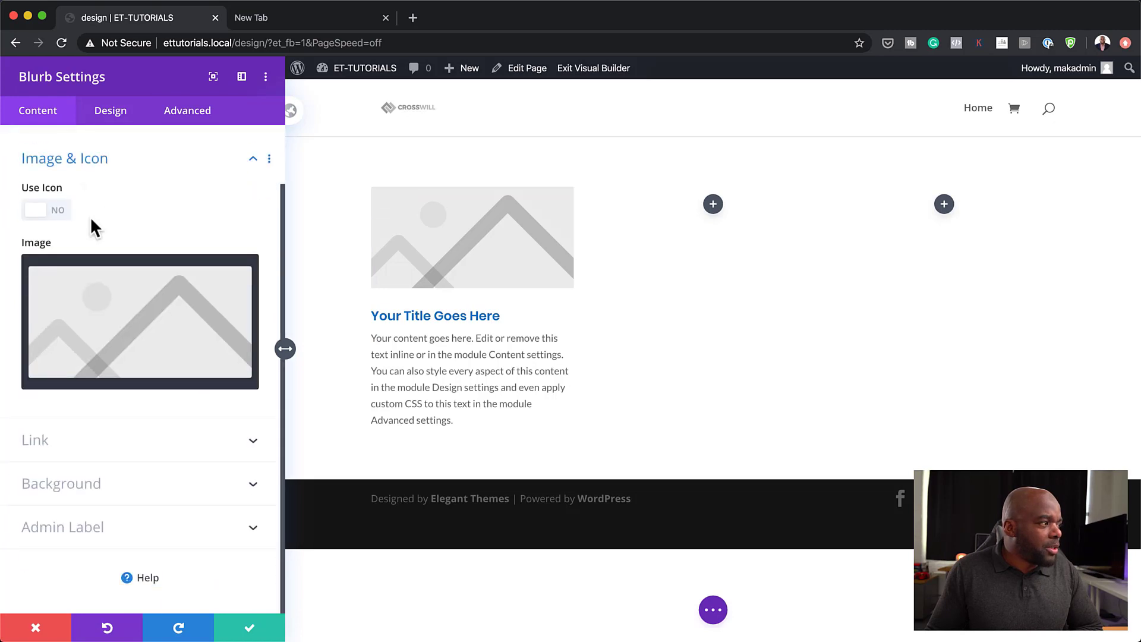
{"action": "left_click", "coordinate": [132, 311]}
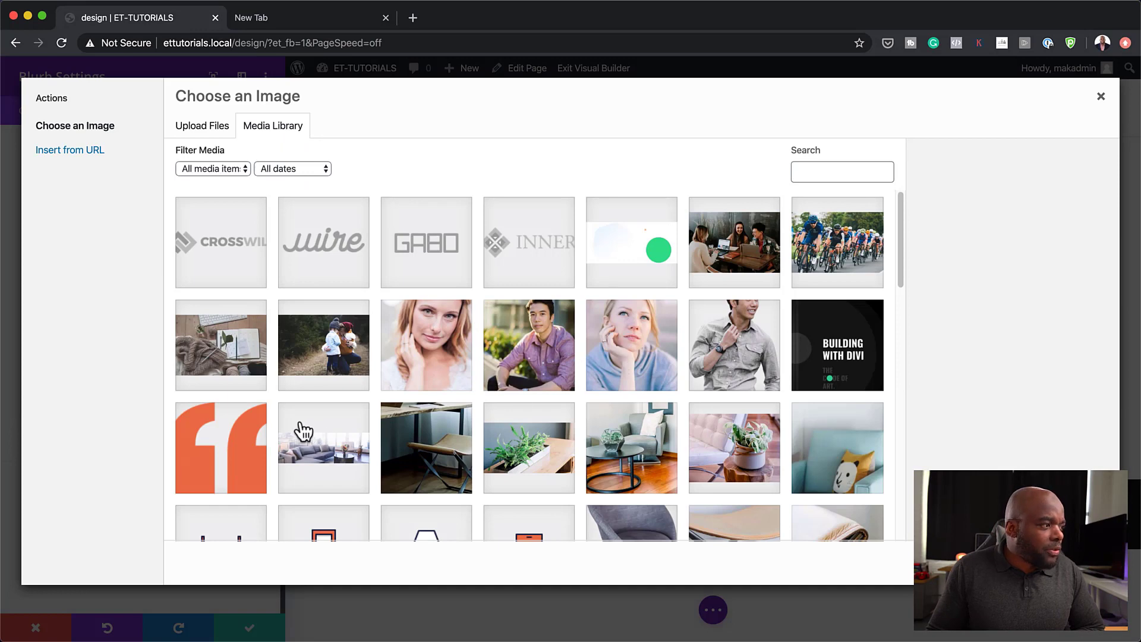
{"action": "left_click", "coordinate": [240, 358]}
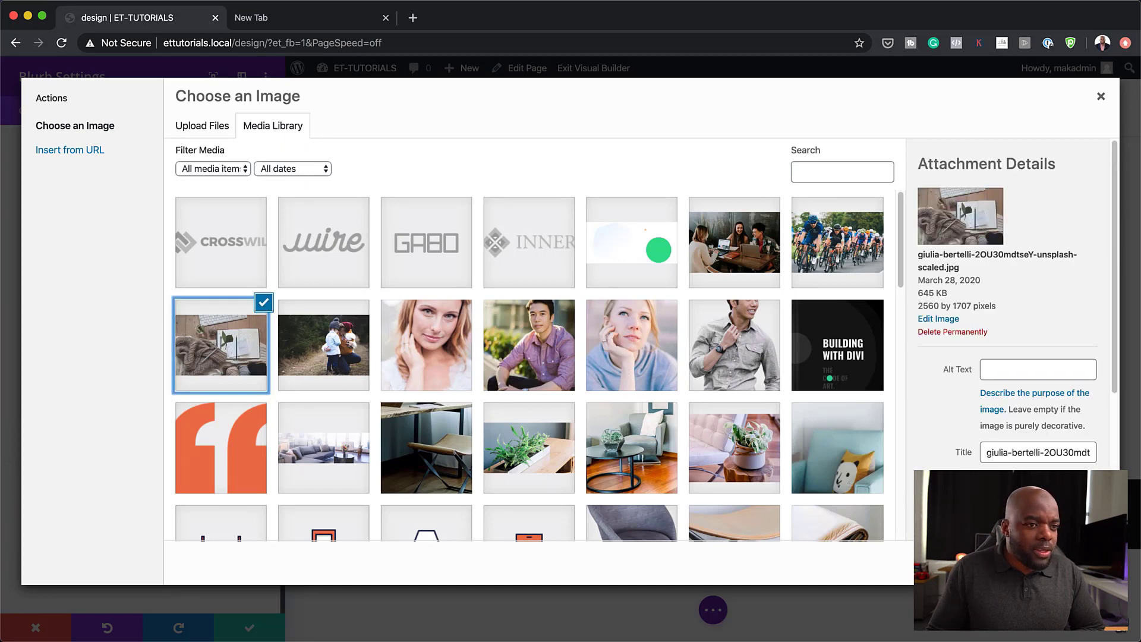
{"action": "left_click", "coordinate": [1070, 562]}
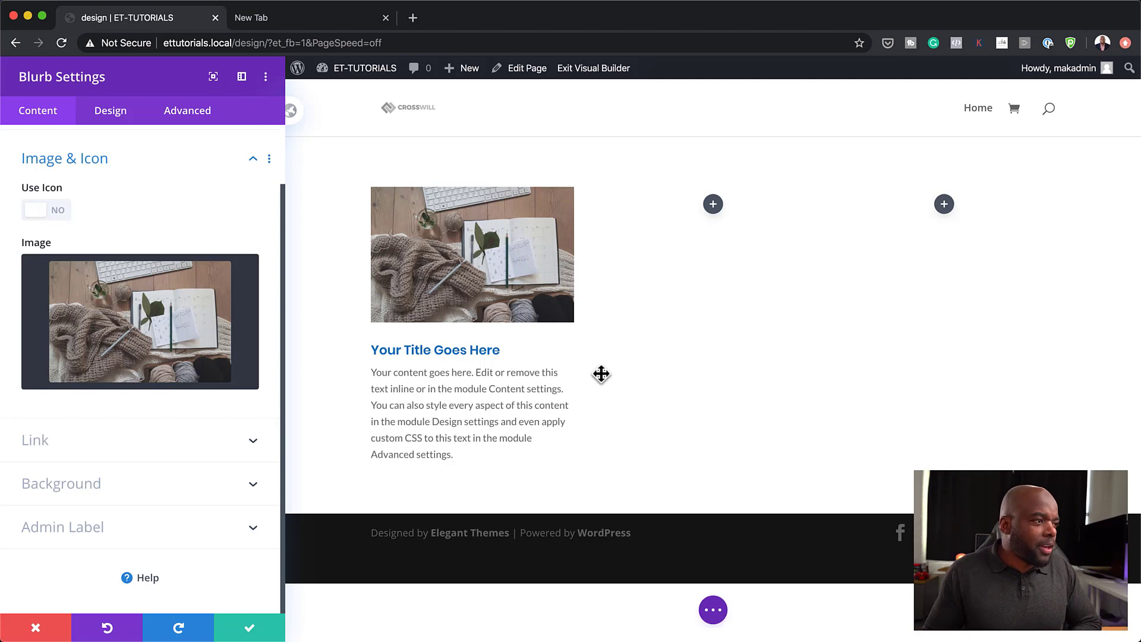
Try the saved green as the blurb's background color, and settle on the dark brown
{"action": "left_click", "coordinate": [102, 484]}
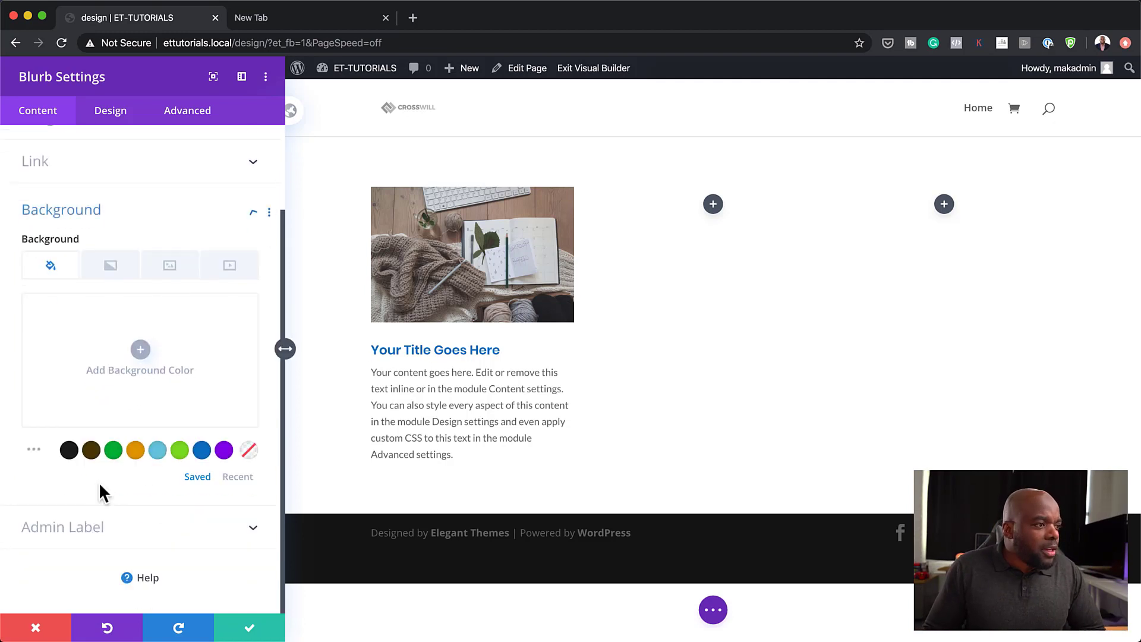
{"action": "left_click", "coordinate": [113, 452]}
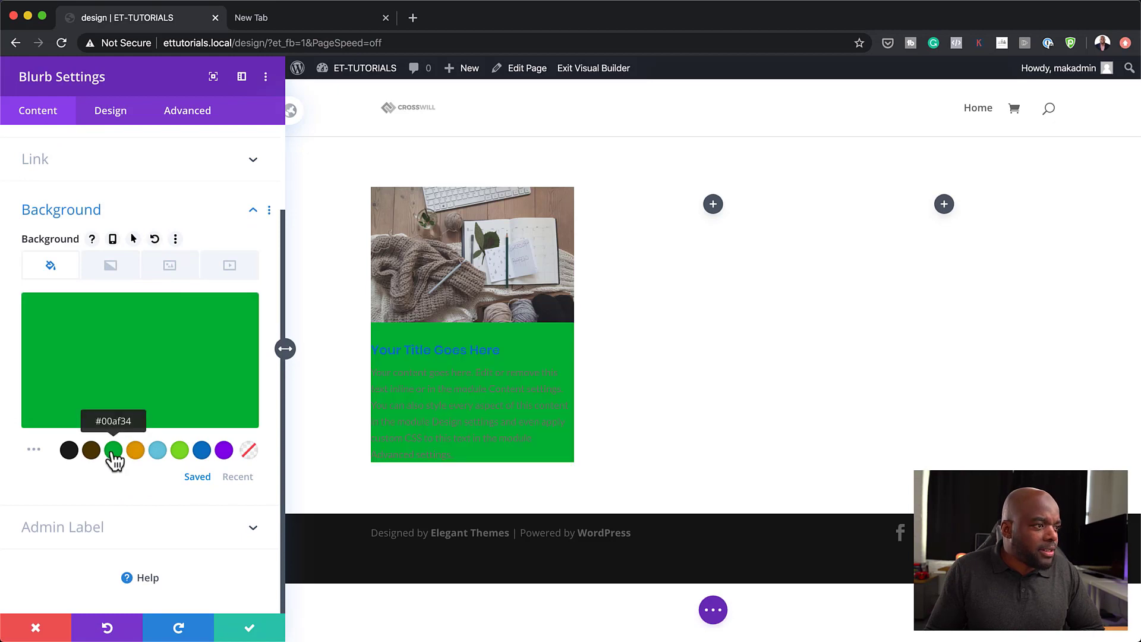
{"action": "left_click", "coordinate": [92, 454]}
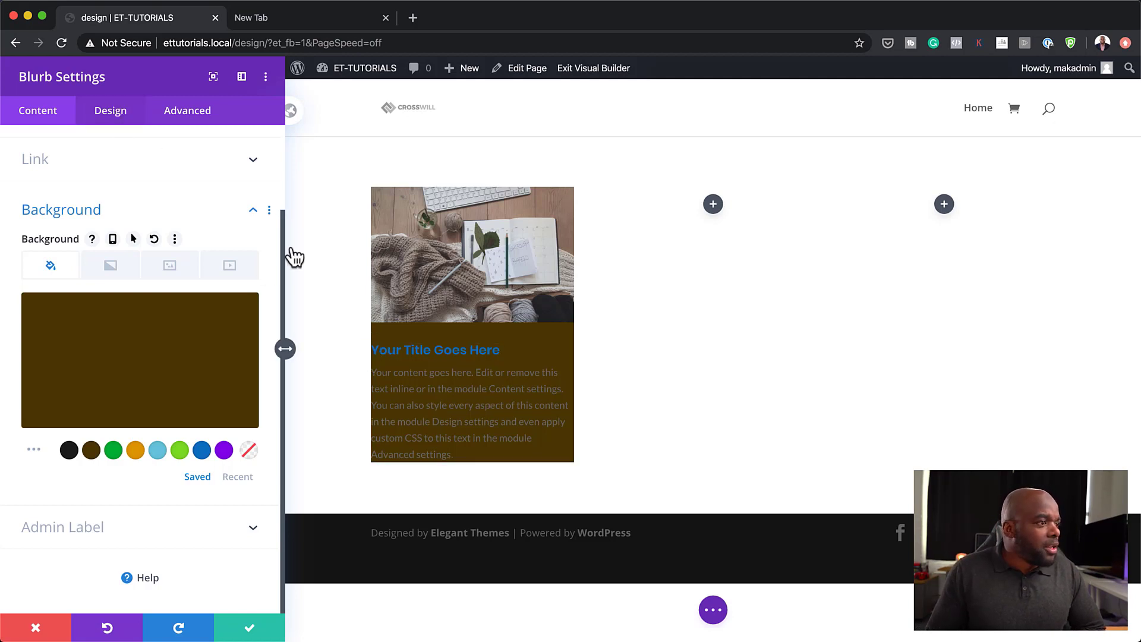
Change the blurb's title text color to light cyan #77ffff
{"action": "left_click", "coordinate": [374, 350]}
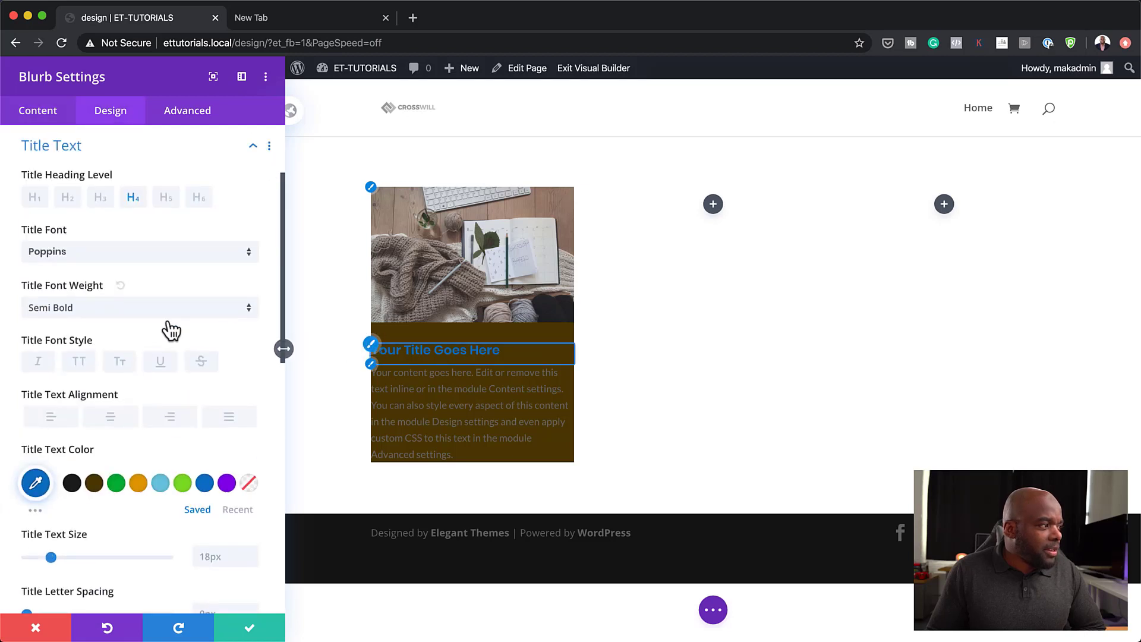
{"action": "left_click", "coordinate": [160, 484]}
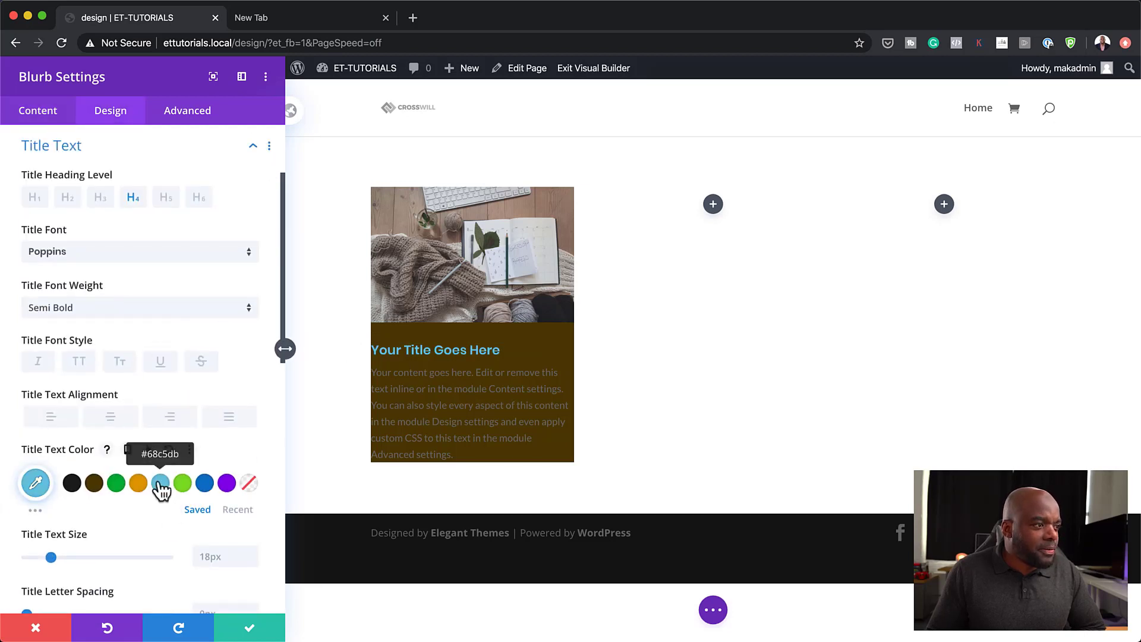
{"action": "left_click", "coordinate": [371, 374]}
{"action": "left_click", "coordinate": [377, 355]}
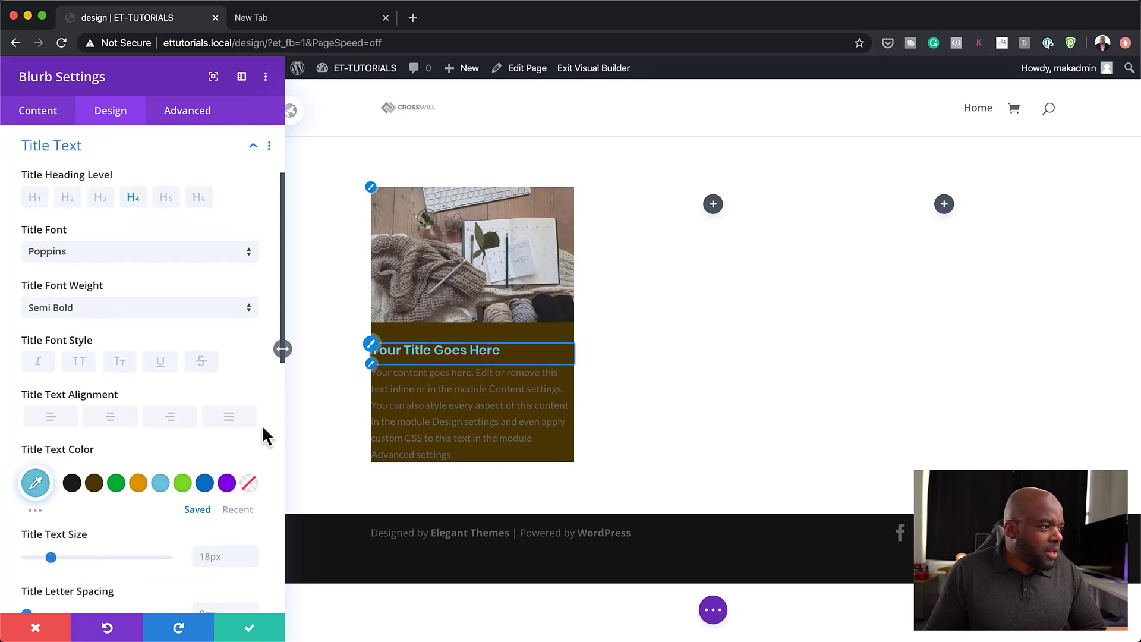
{"action": "left_click", "coordinate": [36, 484]}
{"action": "left_click", "coordinate": [146, 483]}
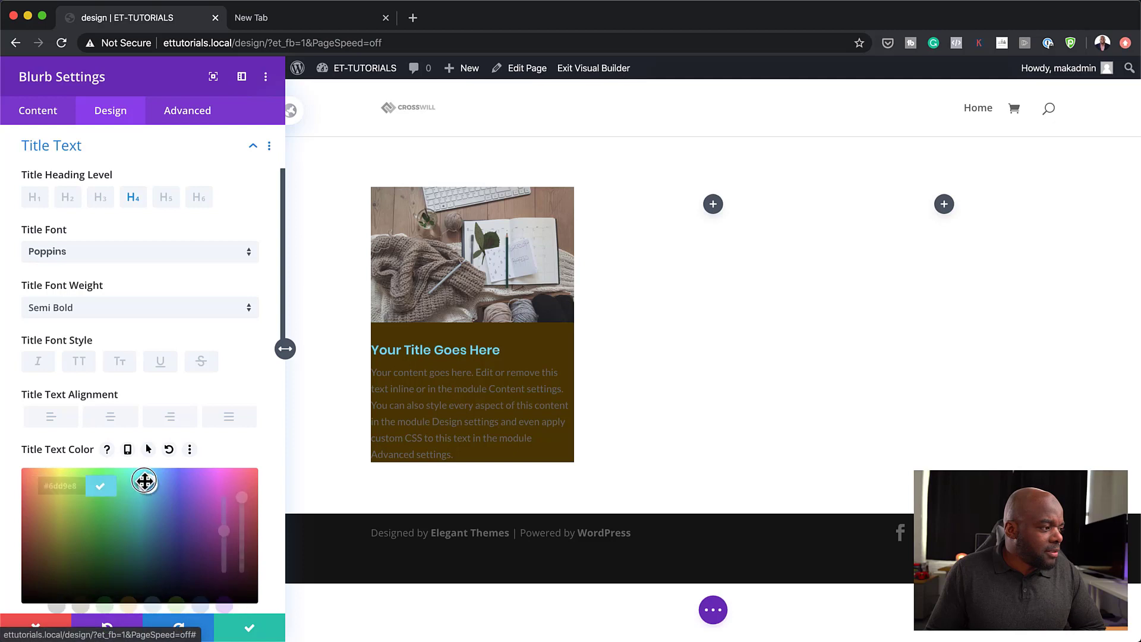
{"action": "left_click", "coordinate": [143, 470]}
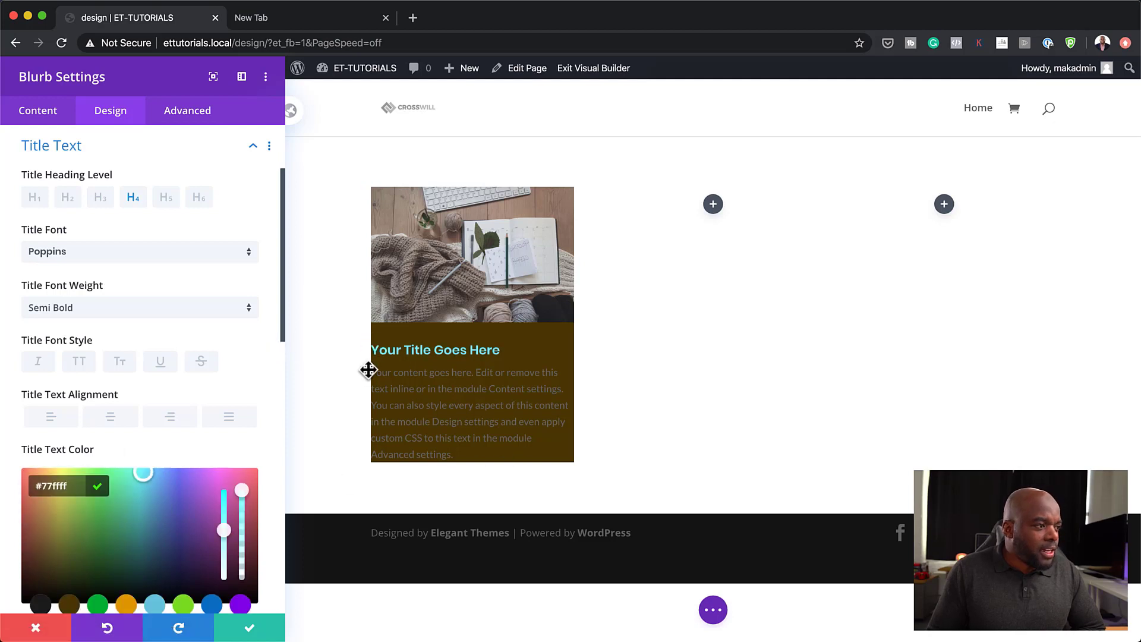
Change the blurb's body text color to white, #ffffff
{"action": "left_click", "coordinate": [373, 365]}
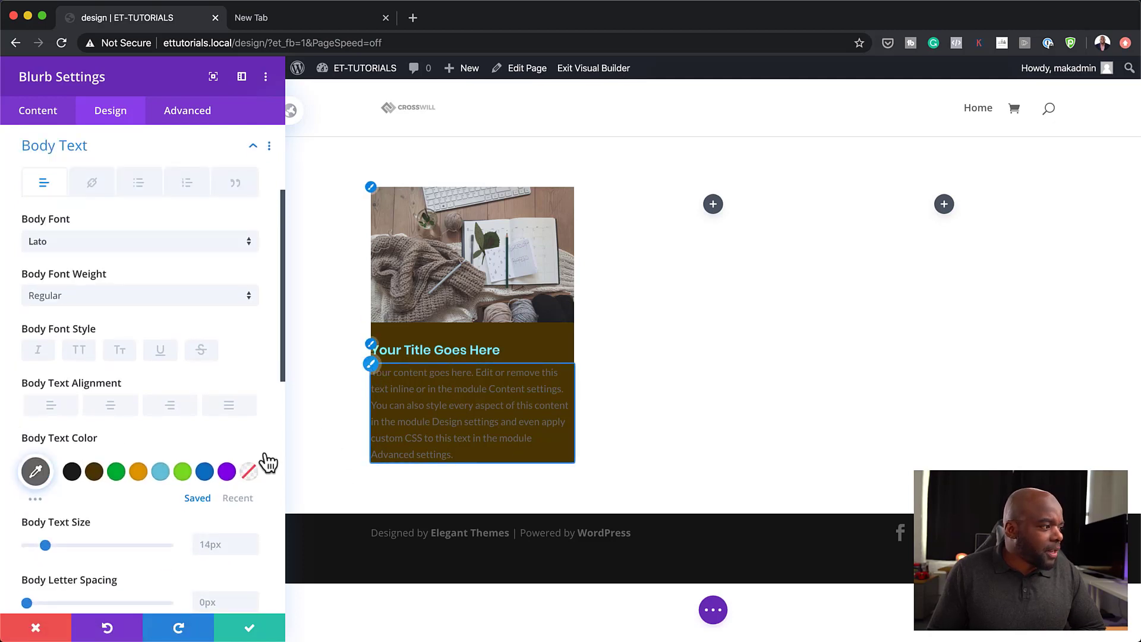
{"action": "left_click", "coordinate": [36, 470]}
{"action": "left_click_drag", "start_coordinate": [32, 512], "coordinate": [13, 456]}
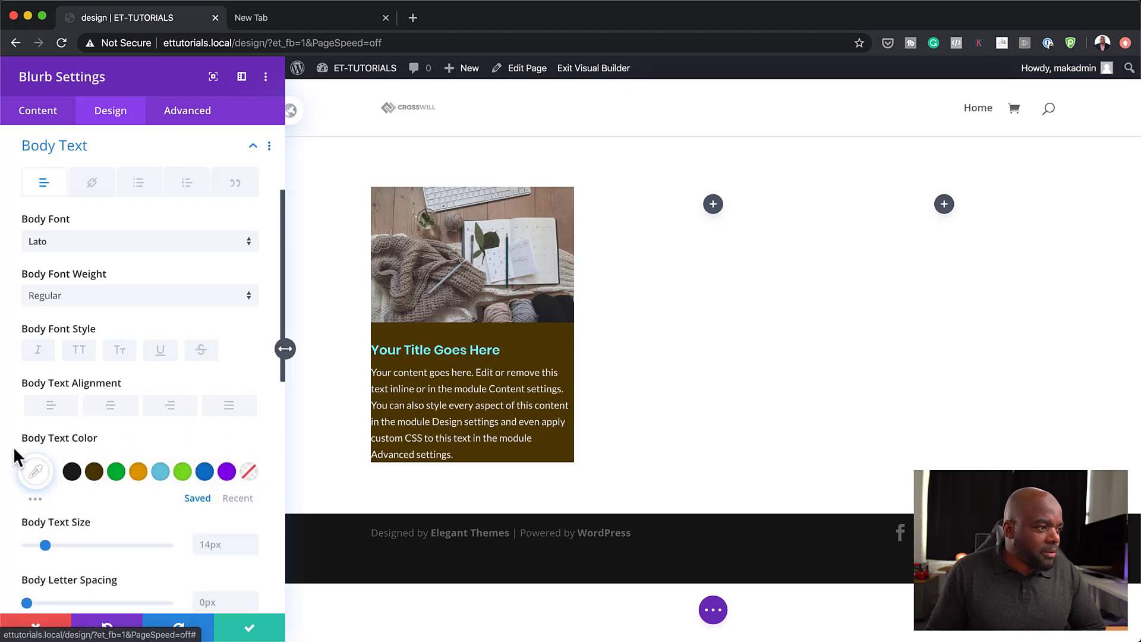
{"action": "left_click", "coordinate": [37, 472]}
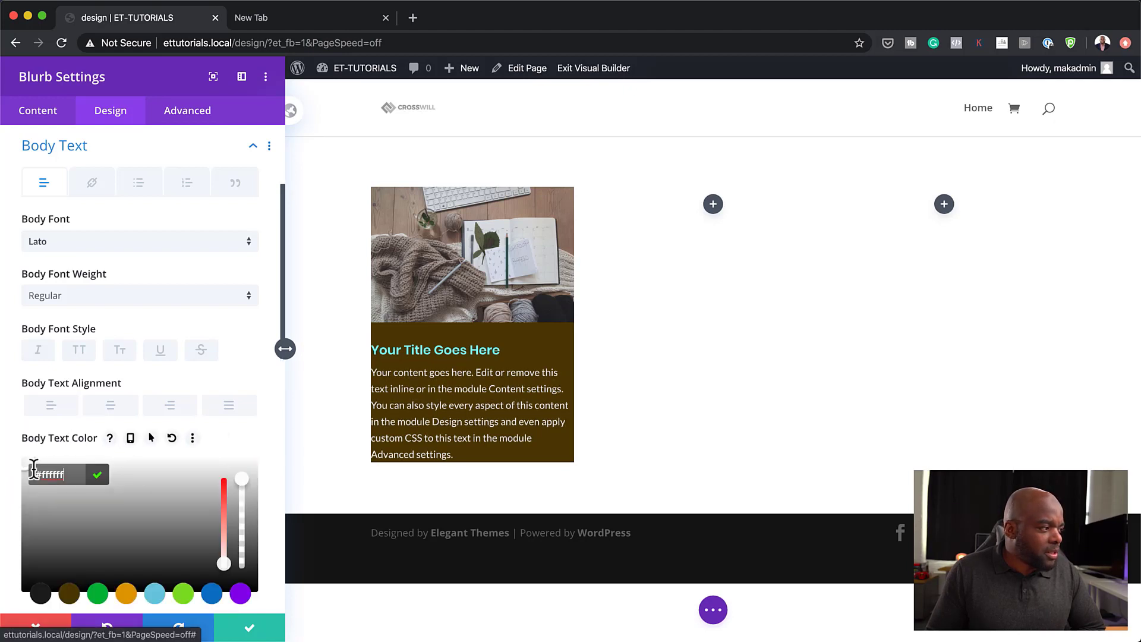
Set the blurb's padding to 20px on all four sides with linked values, and increase it to 24px
{"action": "left_click_drag", "start_coordinate": [27, 464], "coordinate": [21, 479]}
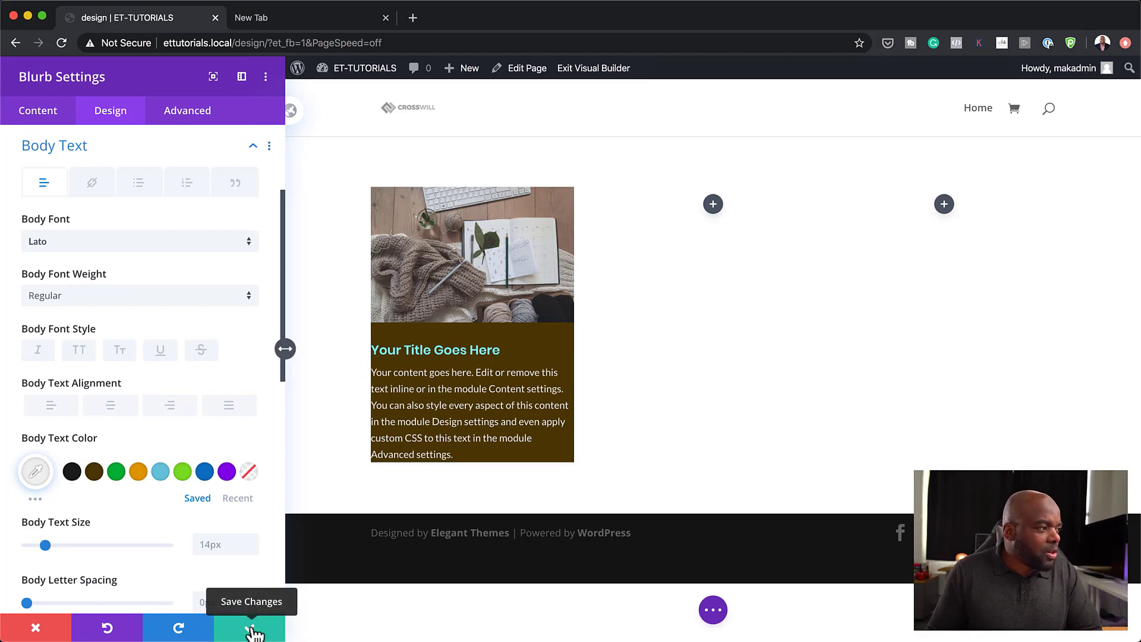
{"action": "scroll", "coordinate": [185, 444], "scroll_direction": "down", "scroll_amount": 10}
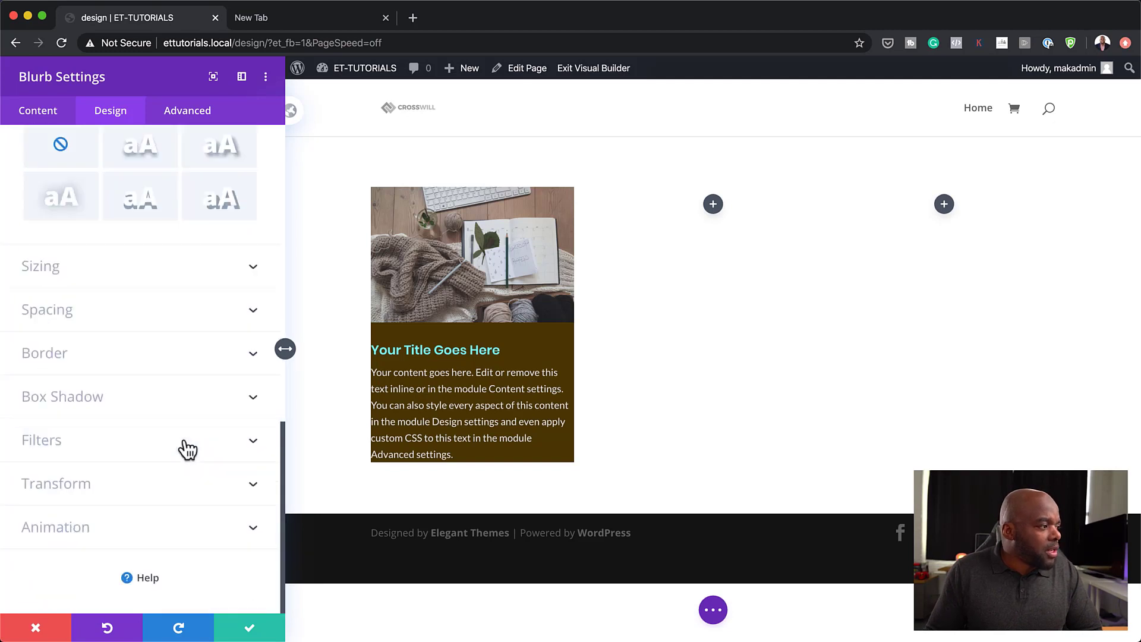
{"action": "left_click", "coordinate": [46, 310]}
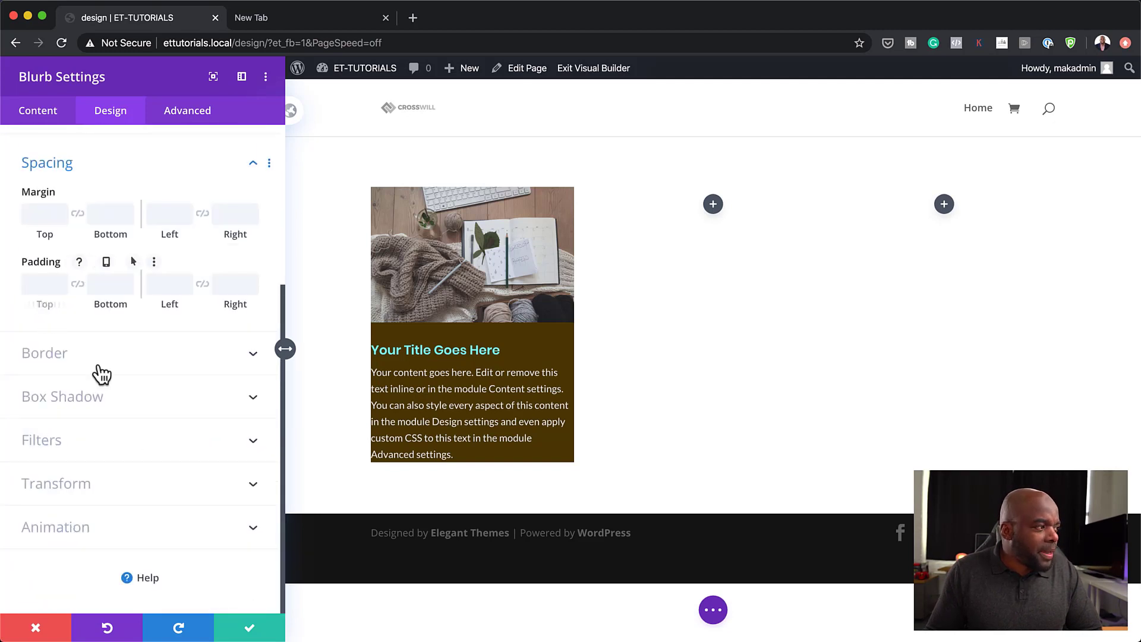
{"action": "left_click", "coordinate": [38, 282]}
{"action": "type", "text": "2"}
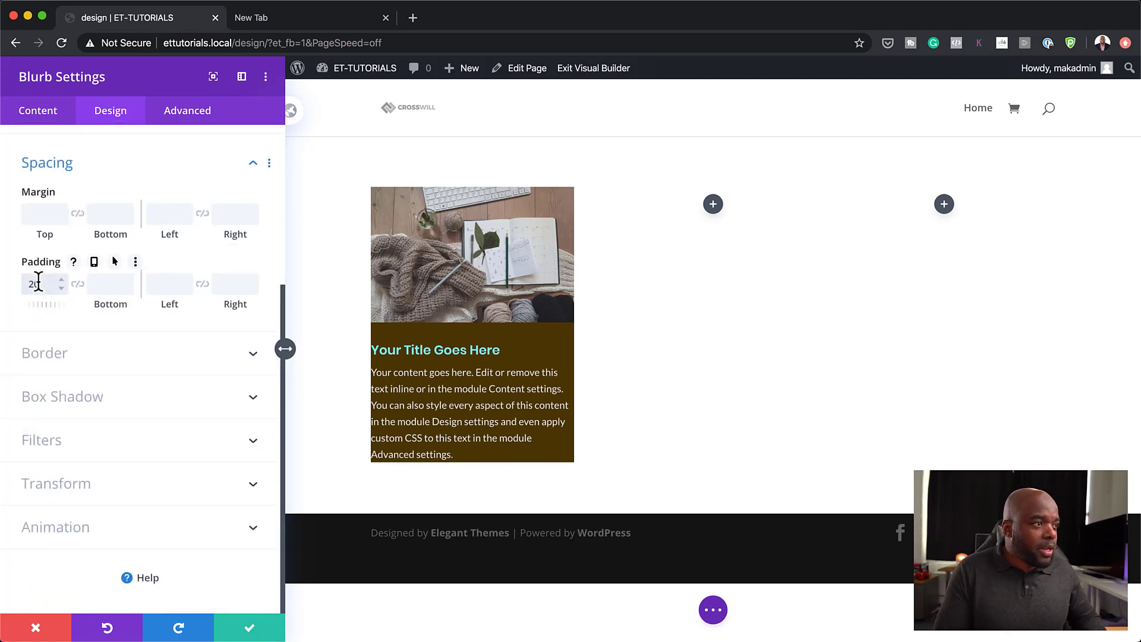
{"action": "type", "text": "5px"}
{"action": "left_click", "coordinate": [77, 284]}
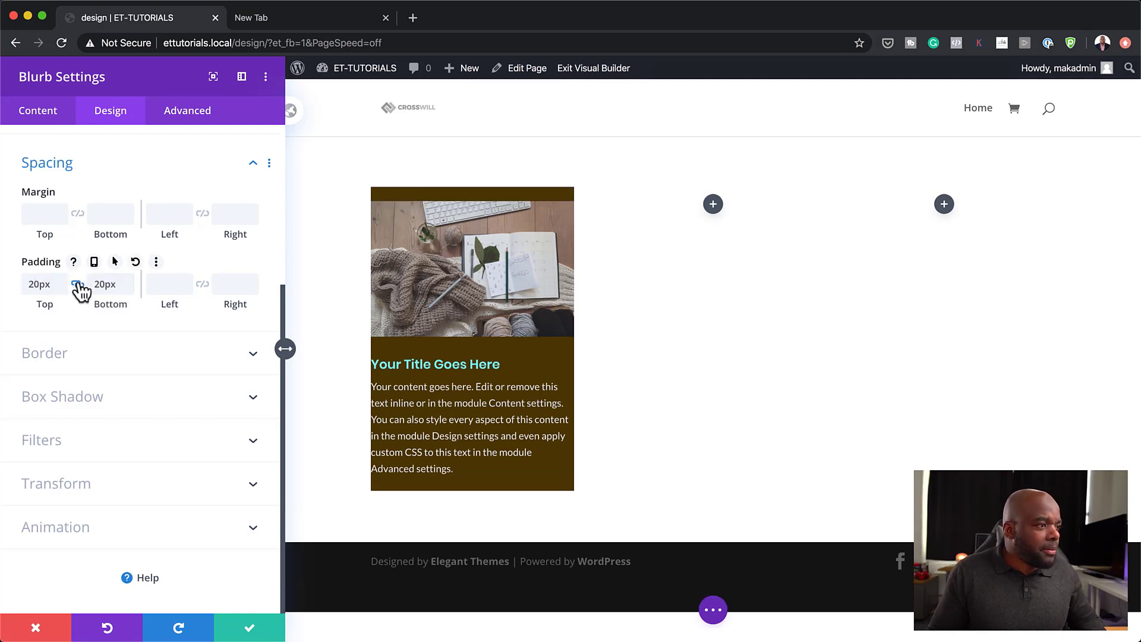
{"action": "left_click", "coordinate": [159, 287]}
{"action": "type", "text": "20px"}
{"action": "left_click", "coordinate": [202, 284]}
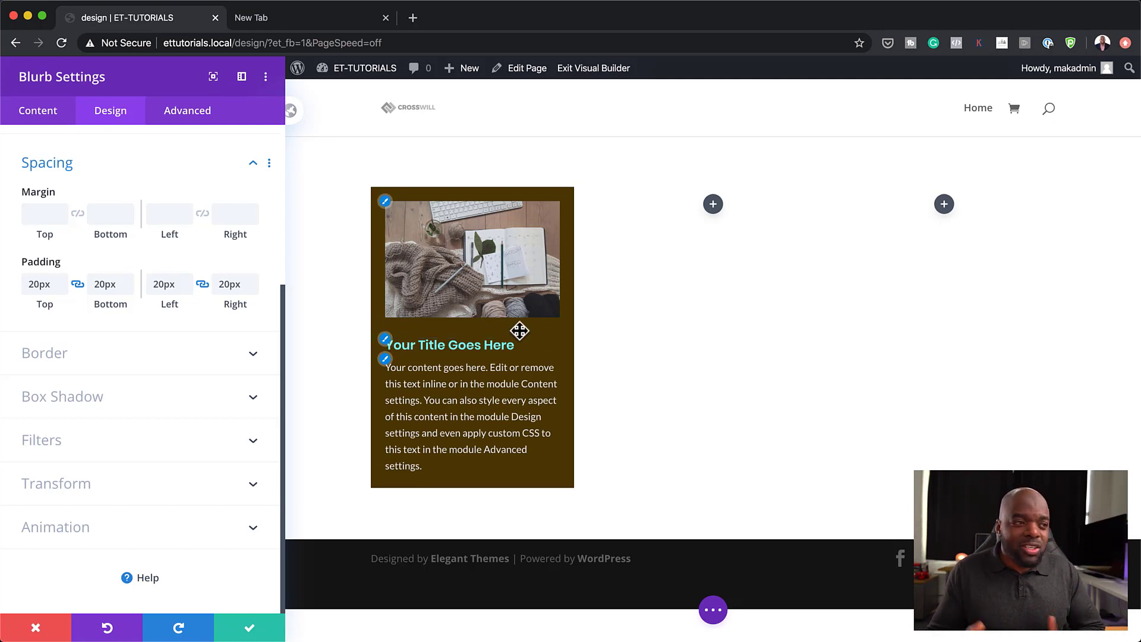
{"action": "left_click_drag", "start_coordinate": [171, 301], "coordinate": [115, 305]}
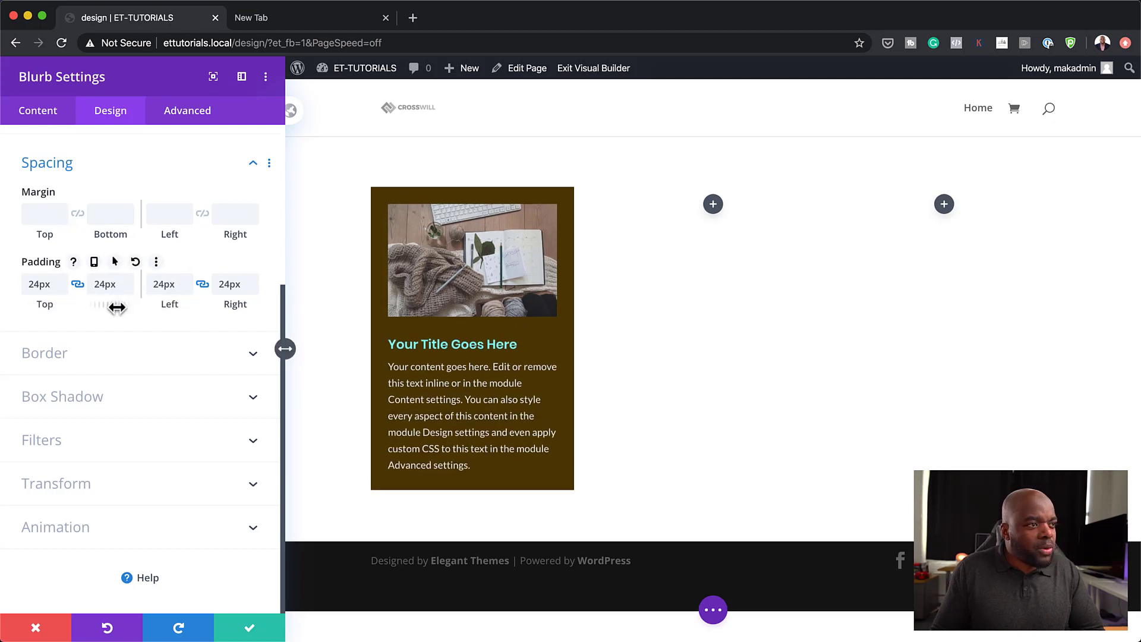
Change the blurb's title text color to white and save the module settings
{"action": "left_click", "coordinate": [451, 344]}
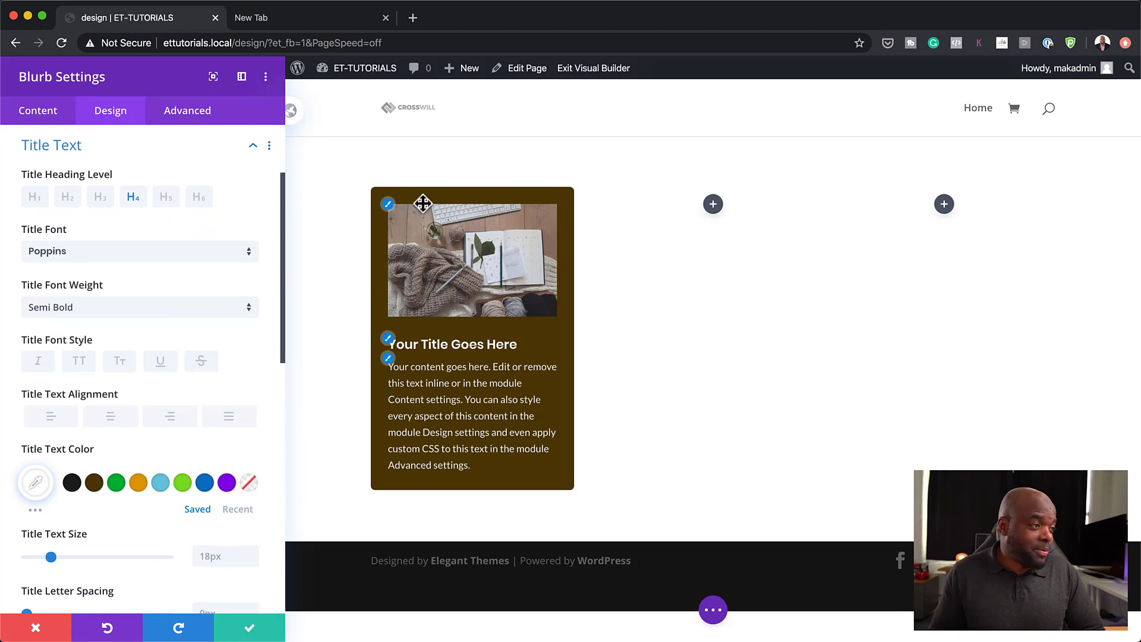
{"action": "left_click", "coordinate": [247, 630]}
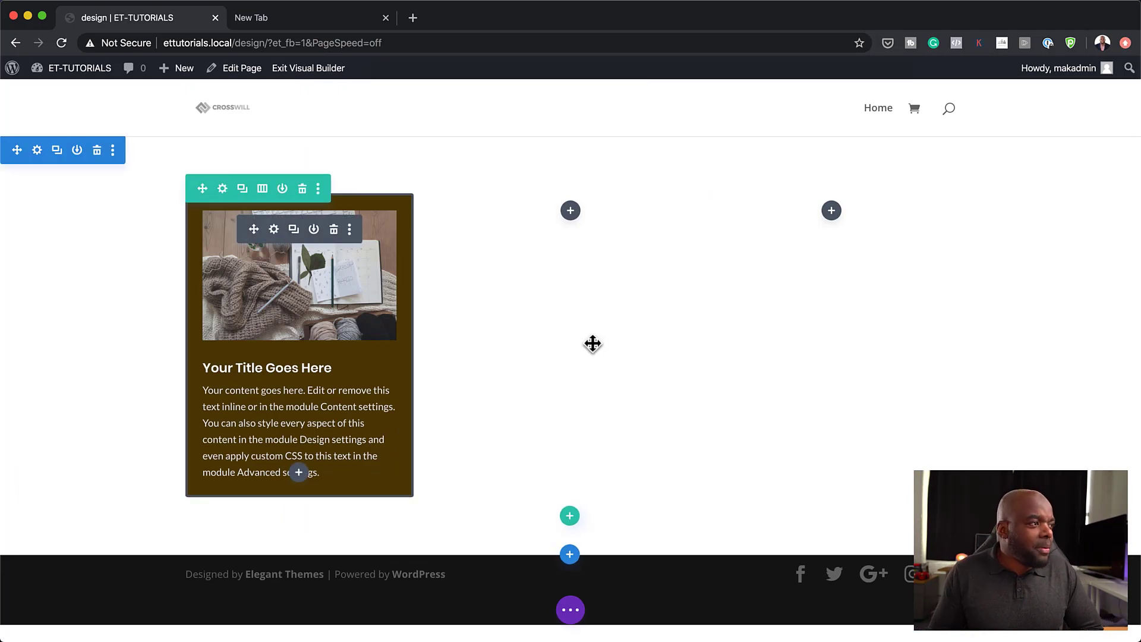
Duplicate the styled blurb twice and move the copies into the second and third columns
{"action": "left_click", "coordinate": [295, 230]}
{"action": "left_click", "coordinate": [288, 232]}
{"action": "left_click_drag", "start_coordinate": [251, 229], "coordinate": [575, 224]}
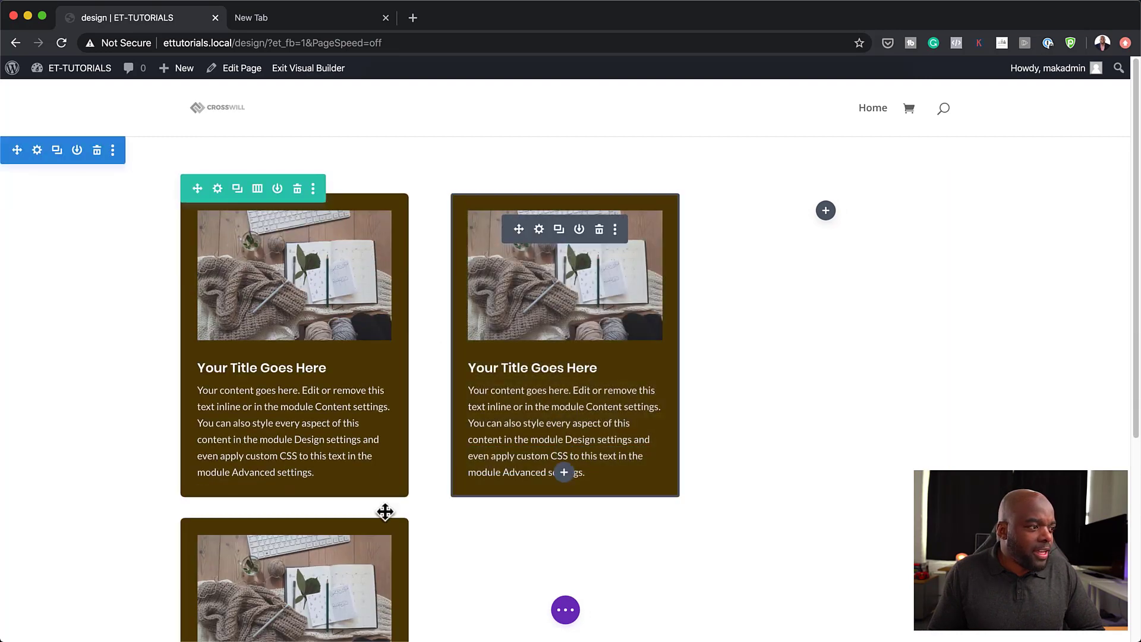
{"action": "mouse_move", "coordinate": [275, 527]}
{"action": "left_click_drag", "start_coordinate": [250, 552], "coordinate": [838, 231]}
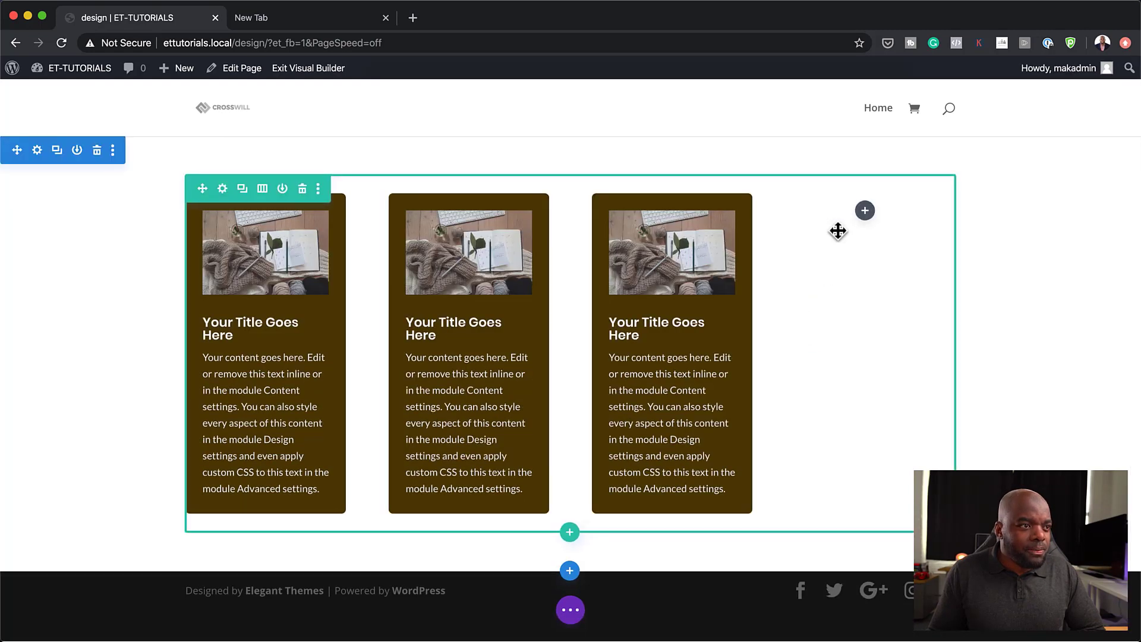
Delete the empty fourth column from the row and save the row settings
{"action": "left_click", "coordinate": [263, 190]}
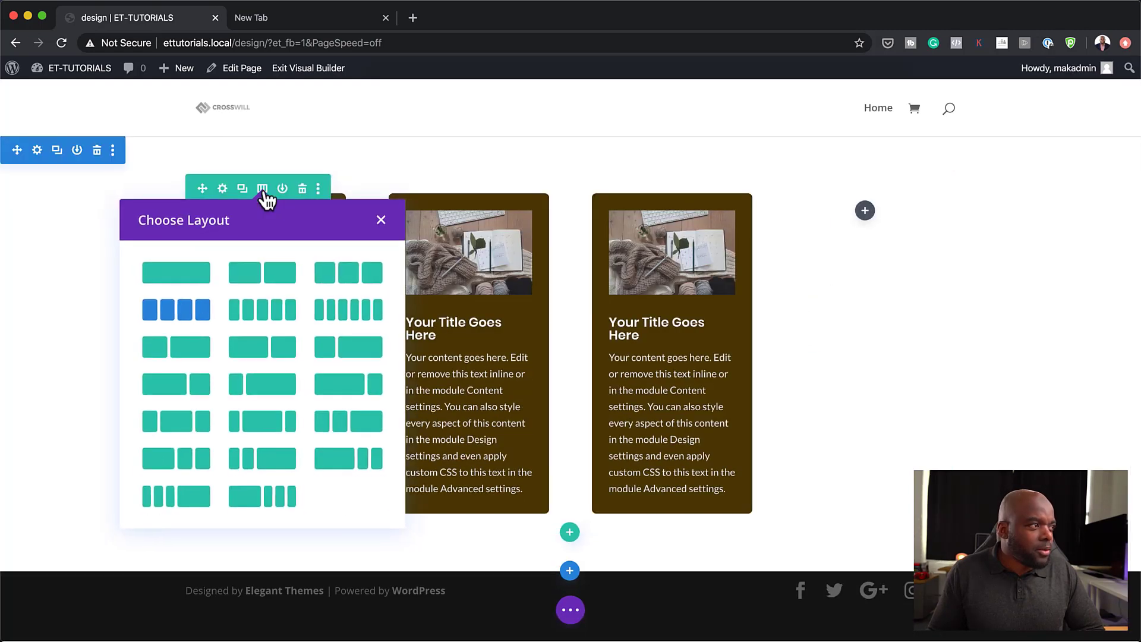
{"action": "left_click", "coordinate": [223, 189]}
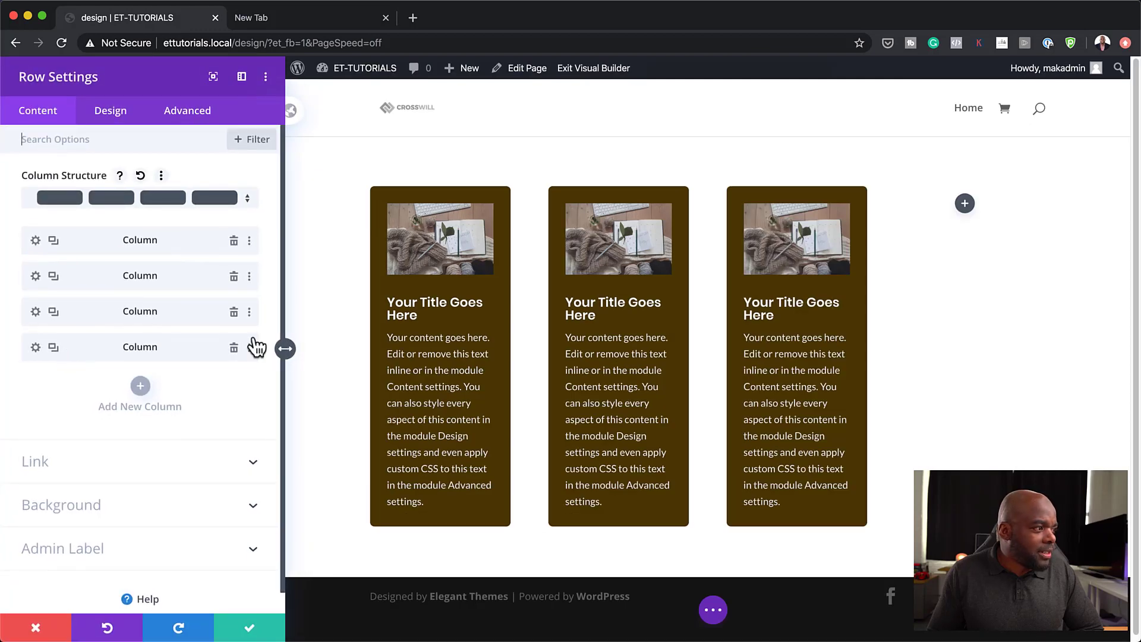
{"action": "left_click", "coordinate": [234, 347]}
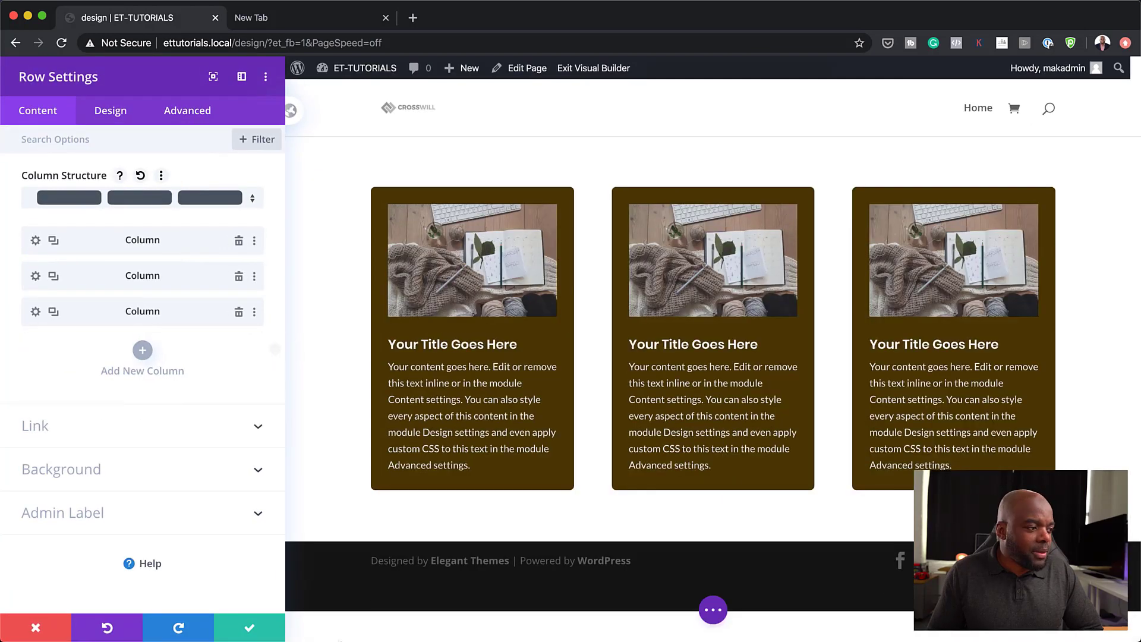
{"action": "left_click", "coordinate": [271, 628]}
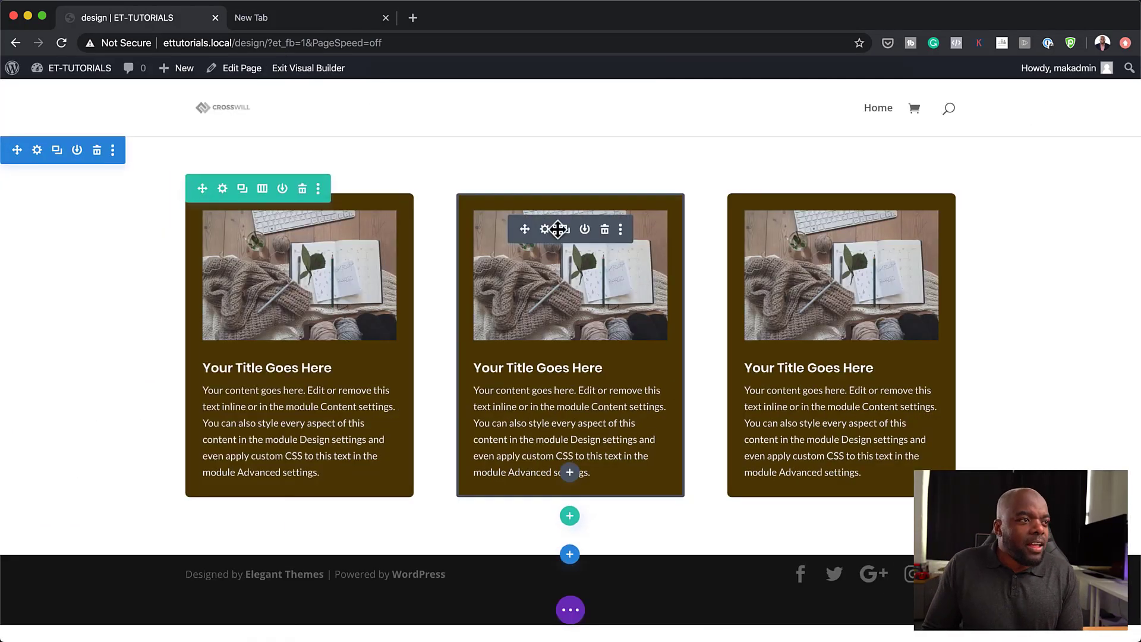
Try the saved orange, brown and green swatches as the middle blurb's background, and settle on the blue
{"action": "left_click", "coordinate": [546, 228]}
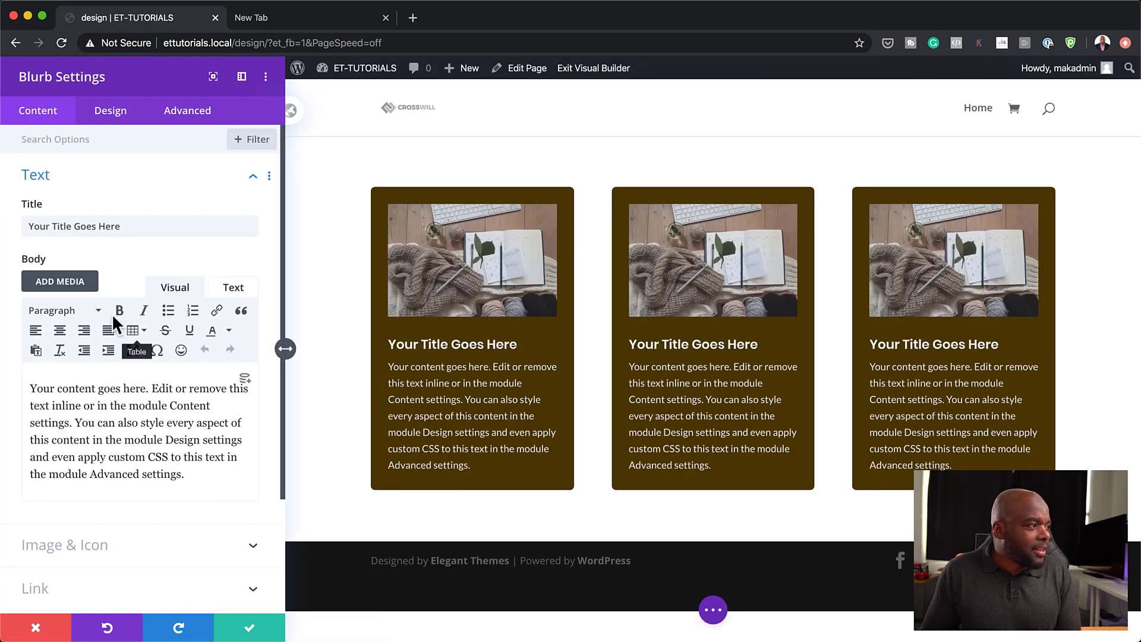
{"action": "scroll", "coordinate": [148, 483], "scroll_direction": "down", "scroll_amount": 4}
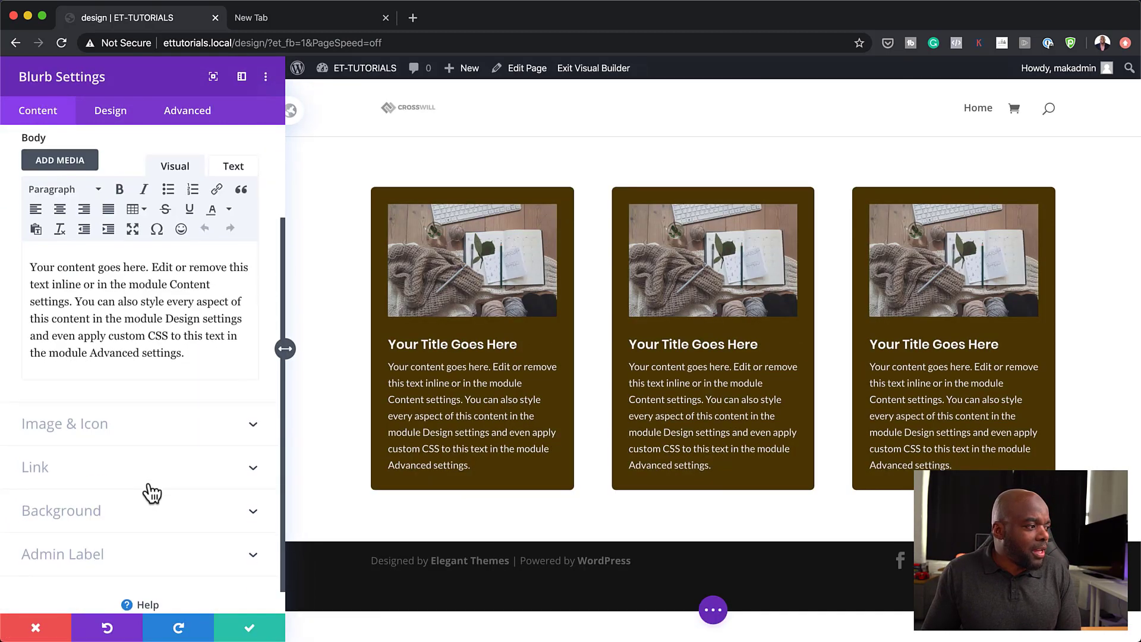
{"action": "left_click", "coordinate": [89, 517]}
{"action": "left_click", "coordinate": [135, 452]}
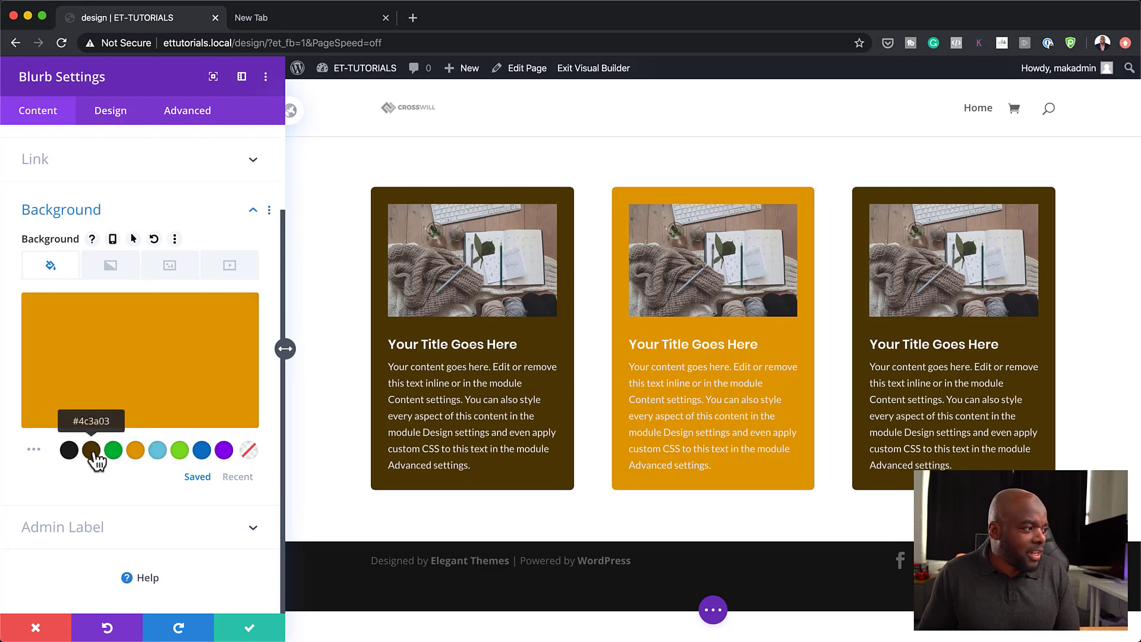
{"action": "left_click", "coordinate": [93, 454]}
{"action": "left_click", "coordinate": [113, 454]}
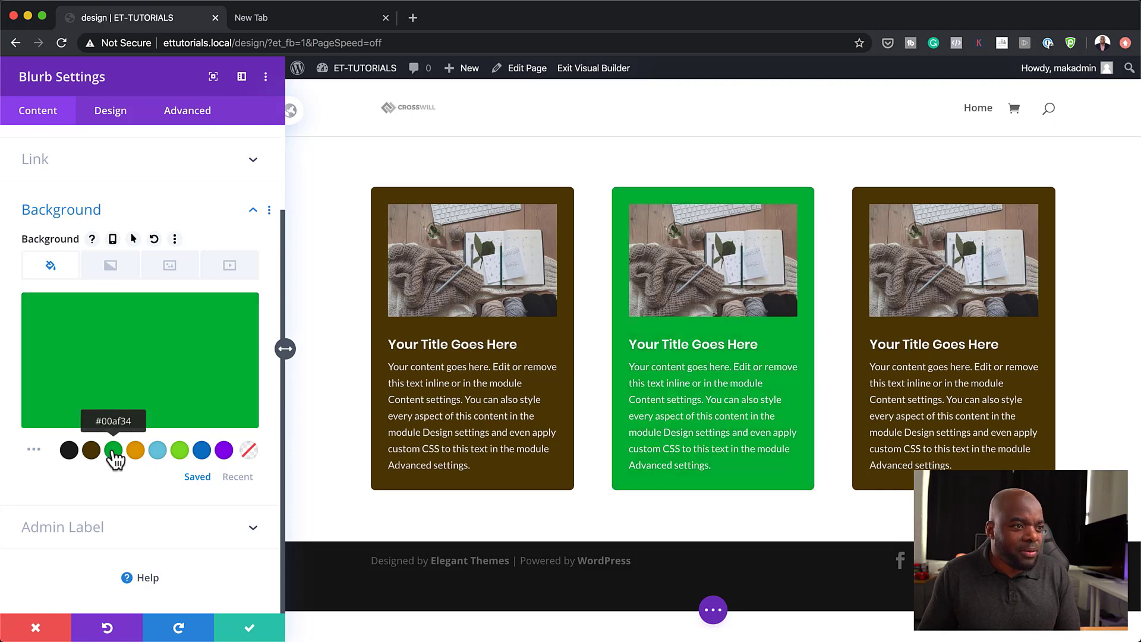
{"action": "left_click", "coordinate": [180, 454]}
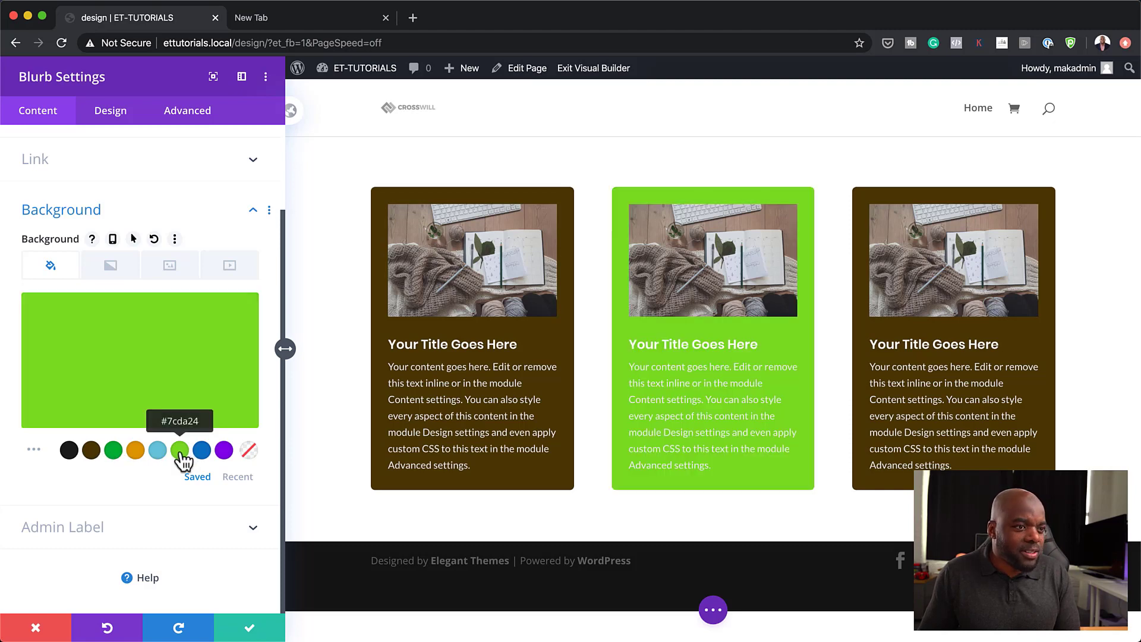
{"action": "left_click", "coordinate": [202, 453]}
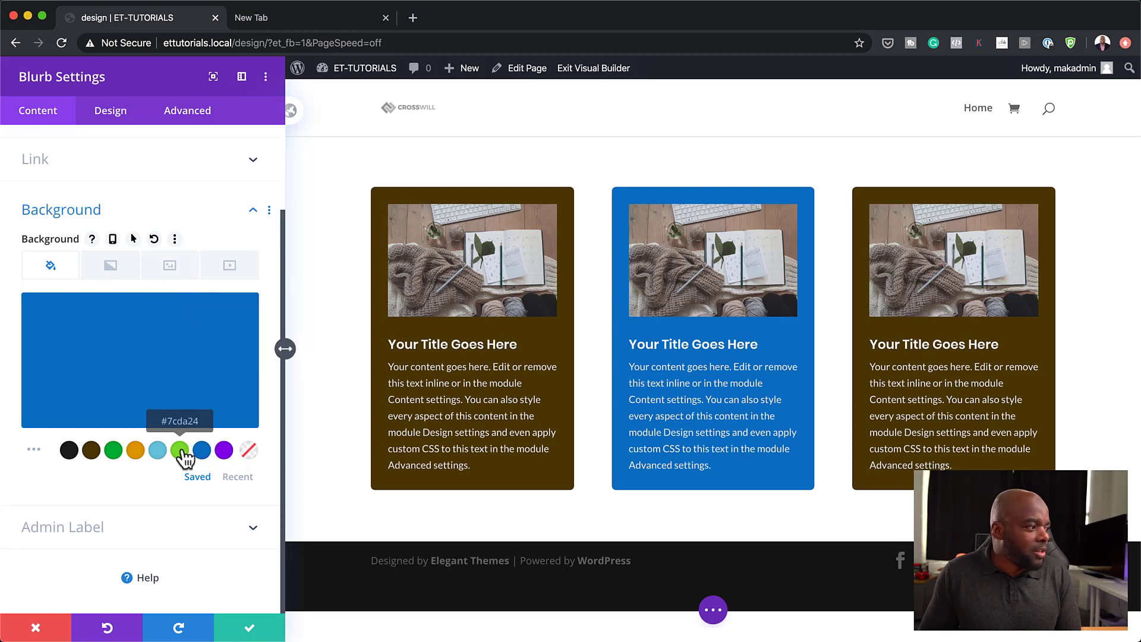
Replace the middle blurb's image with the media library photo of the racing cyclists and save the module
{"action": "scroll", "coordinate": [184, 461], "scroll_direction": "up", "scroll_amount": 2}
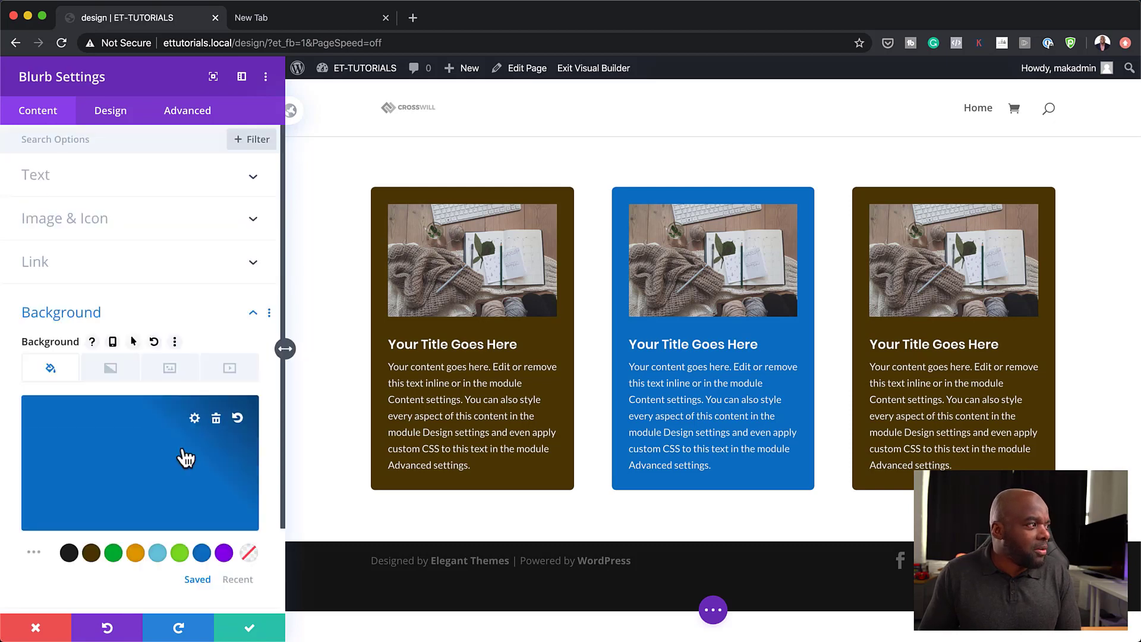
{"action": "left_click", "coordinate": [72, 219]}
{"action": "left_click", "coordinate": [116, 304]}
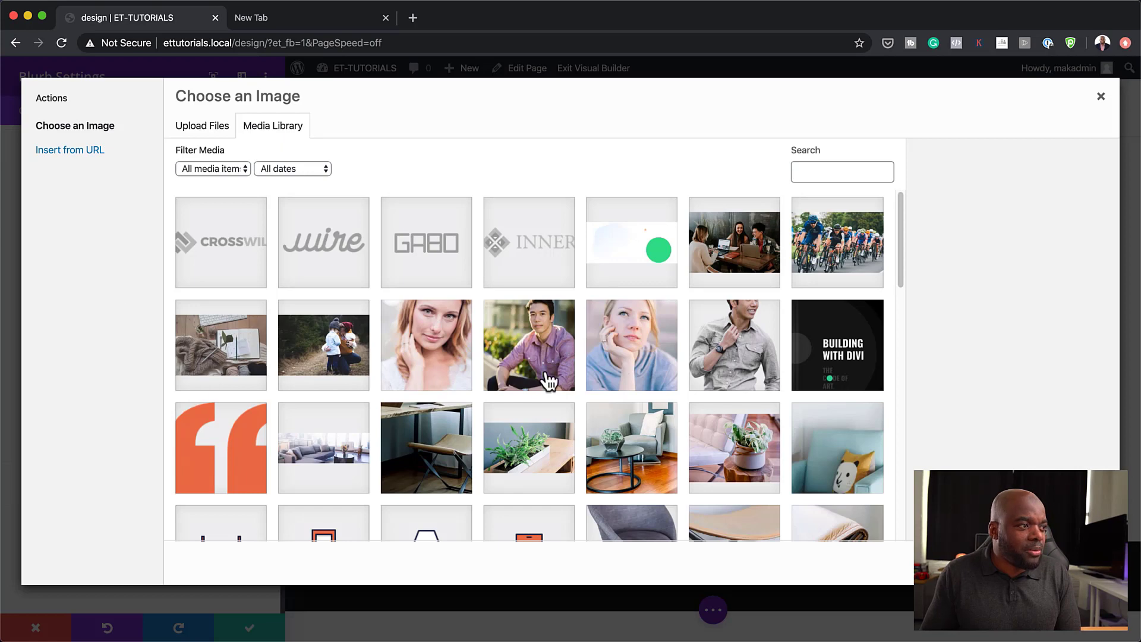
{"action": "scroll", "coordinate": [549, 375], "scroll_direction": "down", "scroll_amount": 2}
{"action": "left_click", "coordinate": [875, 225]}
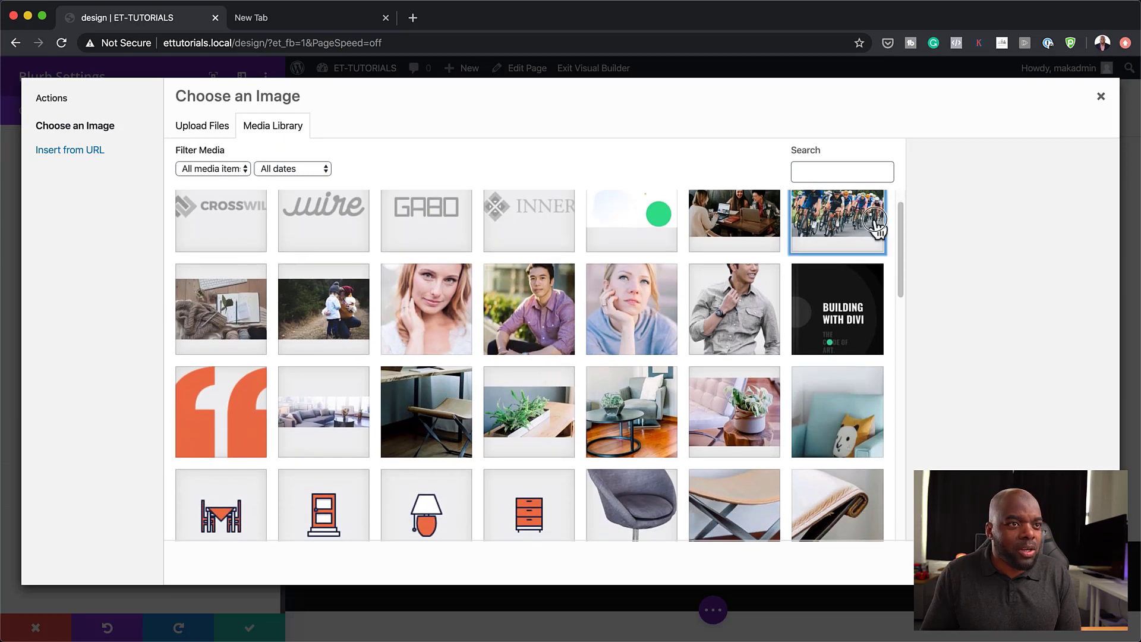
{"action": "double_click", "coordinate": [875, 224]}
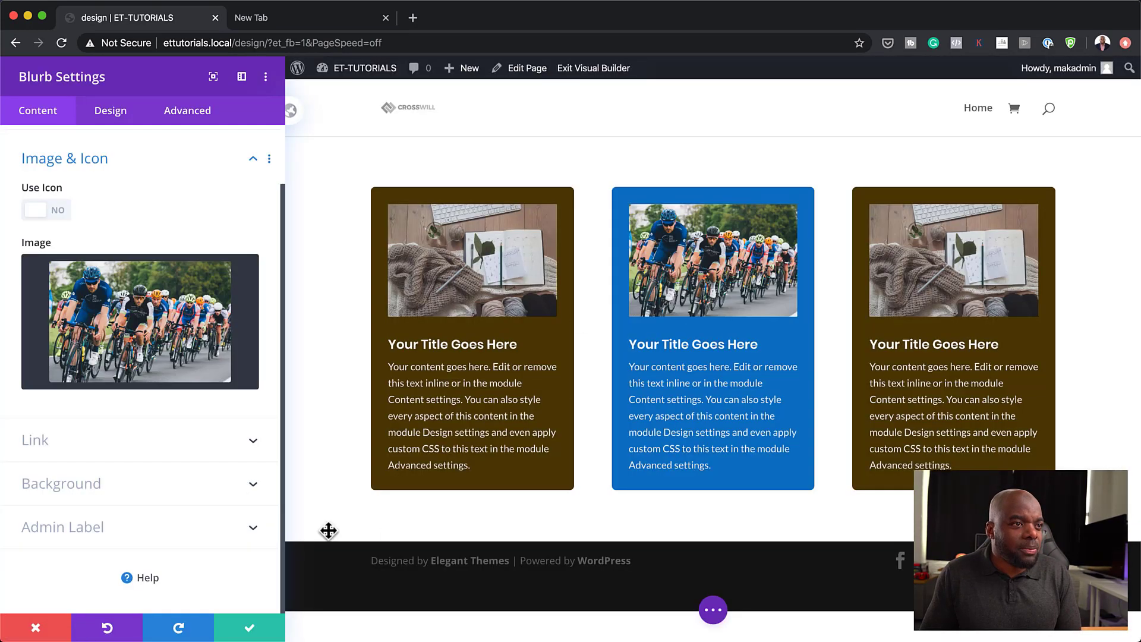
{"action": "left_click", "coordinate": [249, 629]}
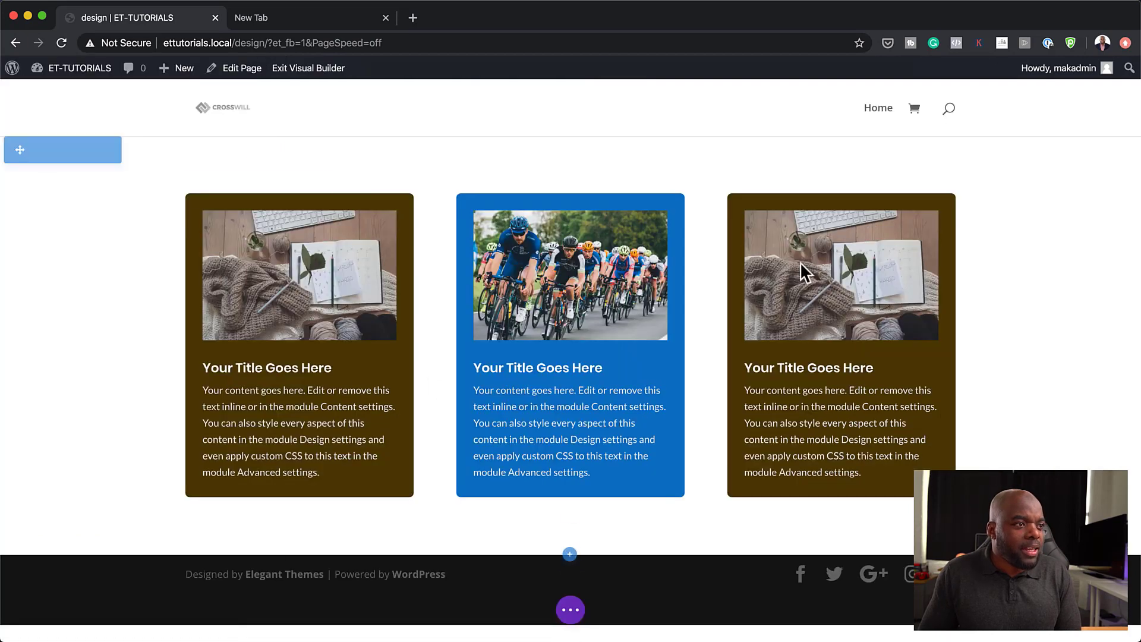
Change the third blurb's background color to the saved orange #e09900
{"action": "left_click", "coordinate": [816, 230]}
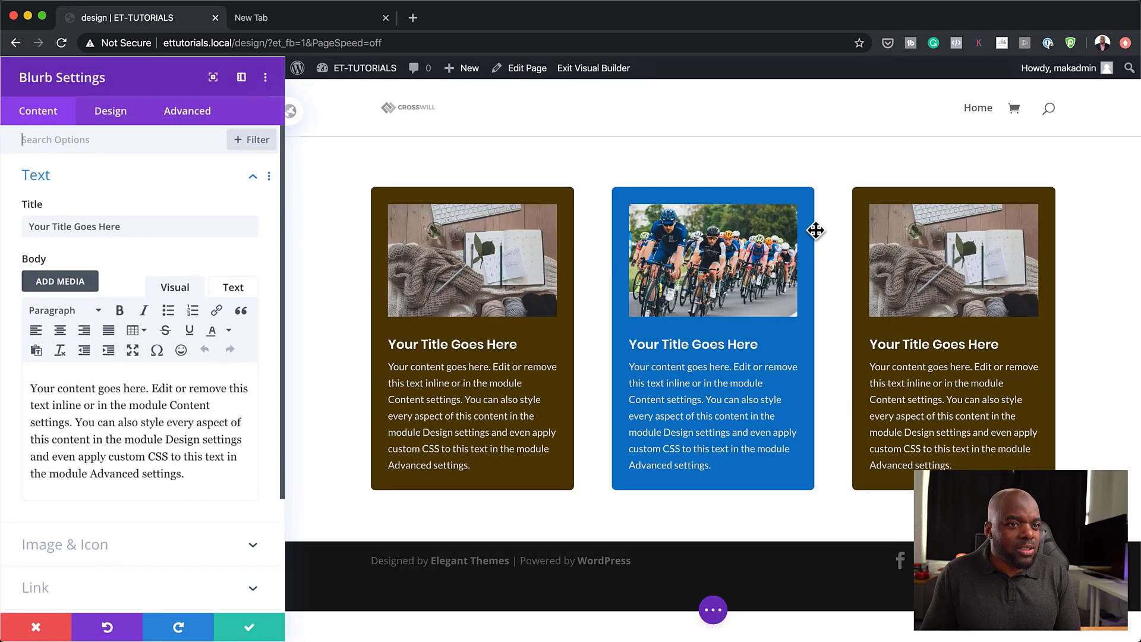
{"action": "scroll", "coordinate": [134, 481], "scroll_direction": "down", "scroll_amount": 3}
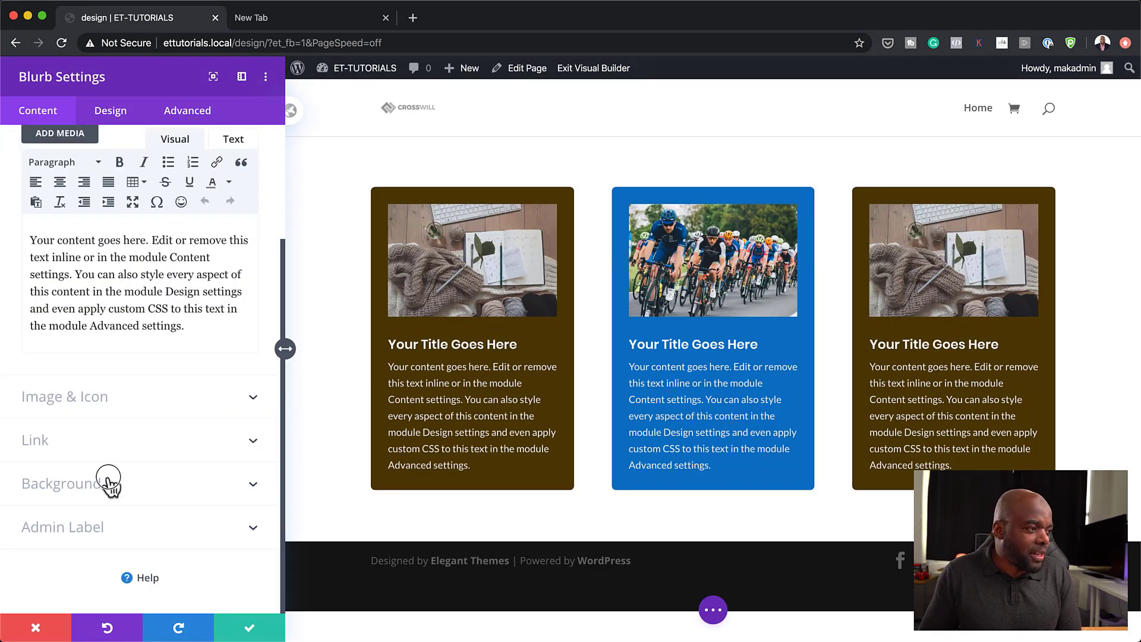
{"action": "left_click", "coordinate": [109, 481]}
{"action": "left_click", "coordinate": [135, 452]}
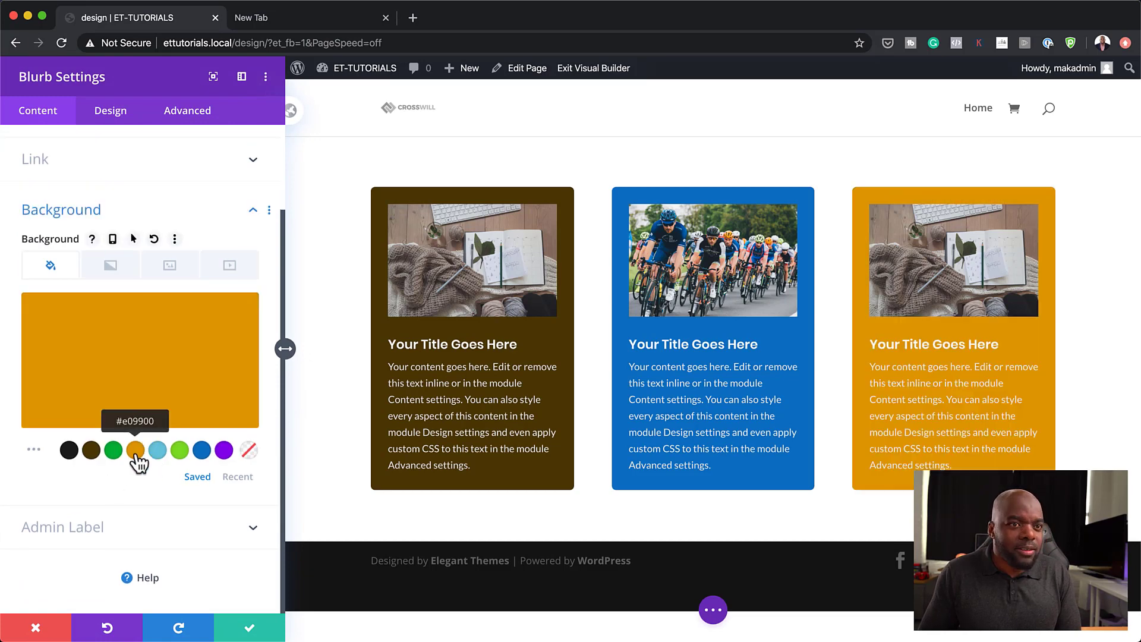
Try the media library photo furniture-07.jpg of the teal armchair as the third blurb's image
{"action": "scroll", "coordinate": [154, 355], "scroll_direction": "up", "scroll_amount": 3}
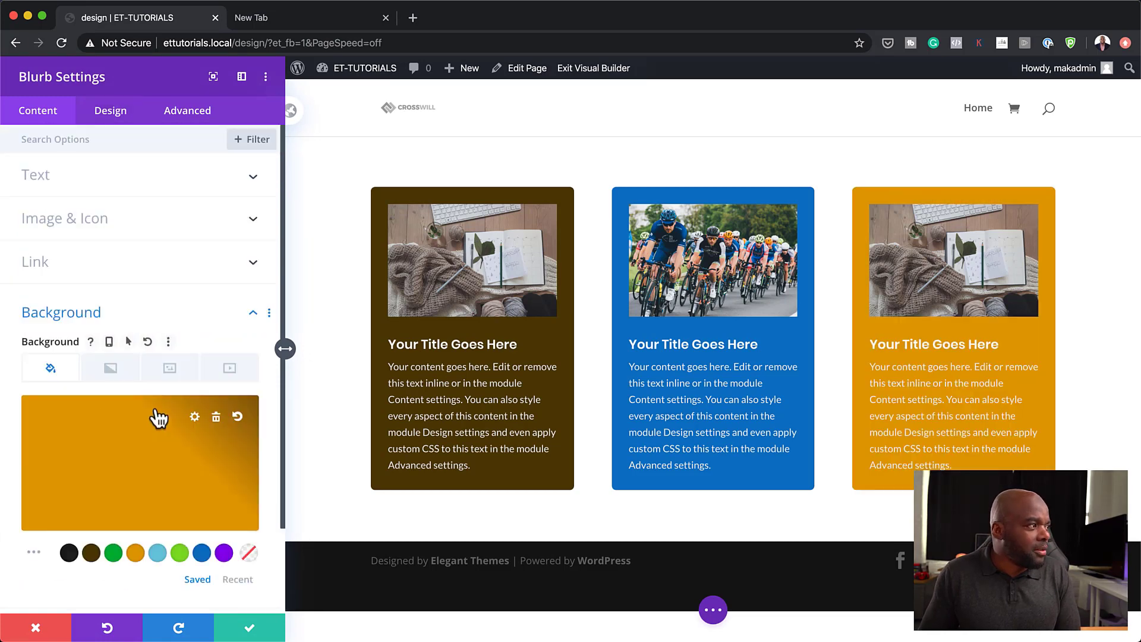
{"action": "left_click", "coordinate": [84, 217]}
{"action": "left_click", "coordinate": [125, 311]}
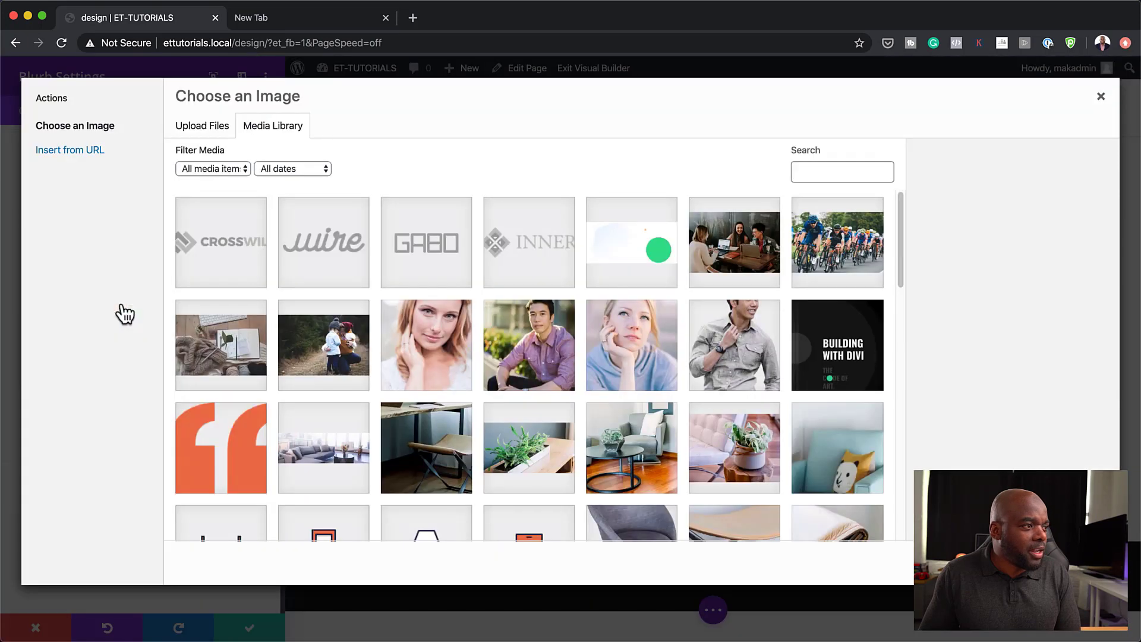
{"action": "scroll", "coordinate": [529, 420], "scroll_direction": "down", "scroll_amount": 3}
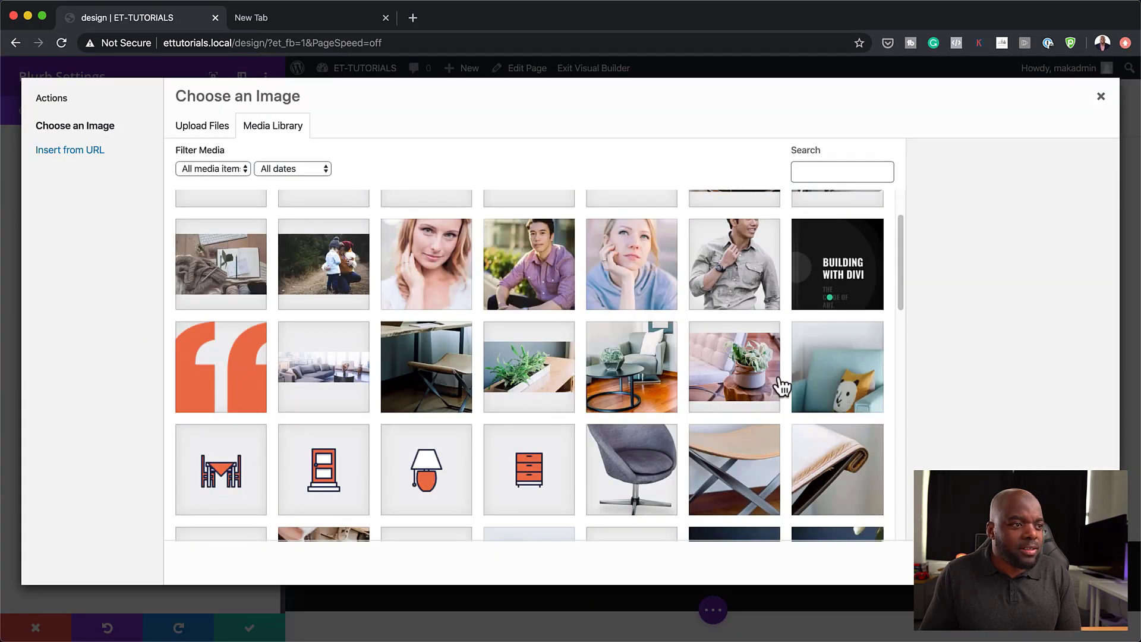
{"action": "left_click", "coordinate": [843, 392]}
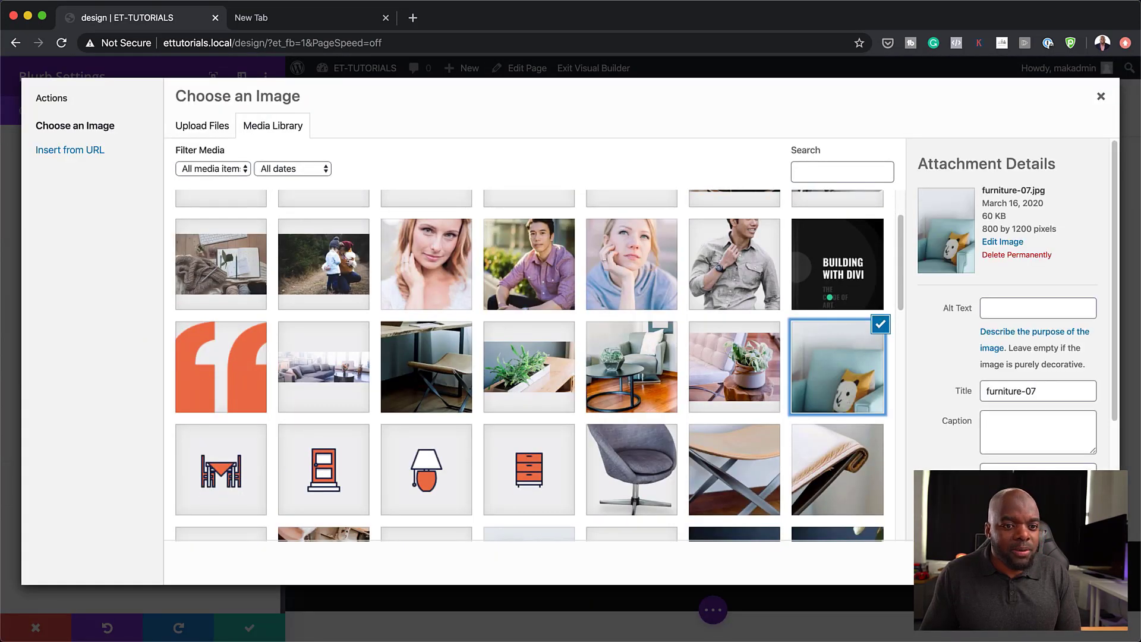
{"action": "left_click", "coordinate": [1070, 563]}
Replace the third blurb's image with the media library photo of three people talking around laptops
{"action": "mouse_move", "coordinate": [209, 292]}
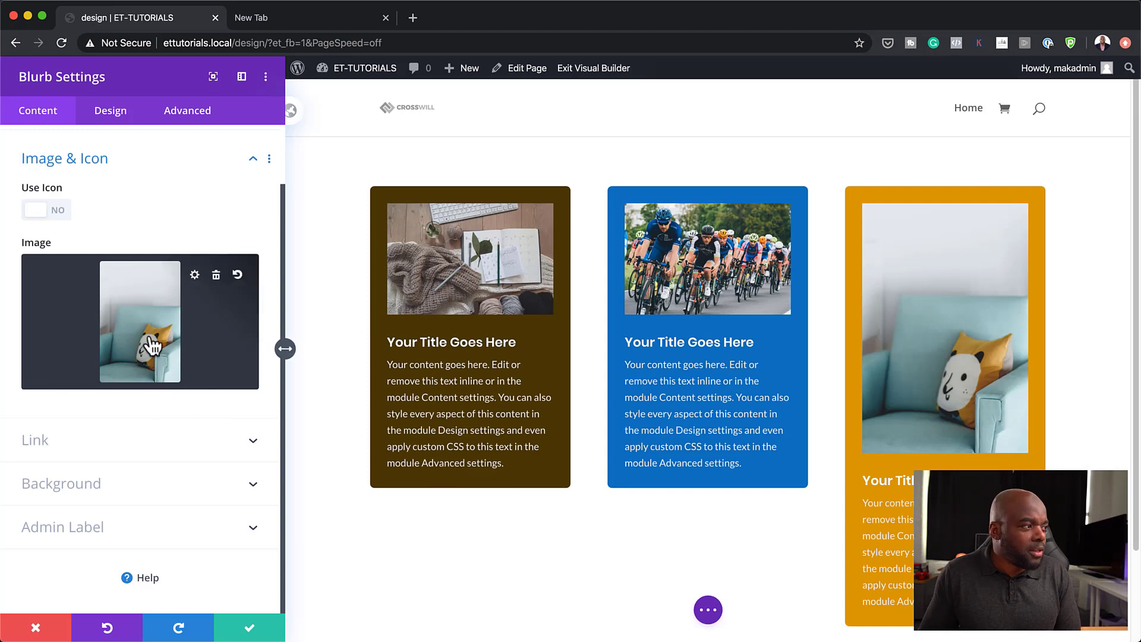
{"action": "left_click", "coordinate": [216, 279]}
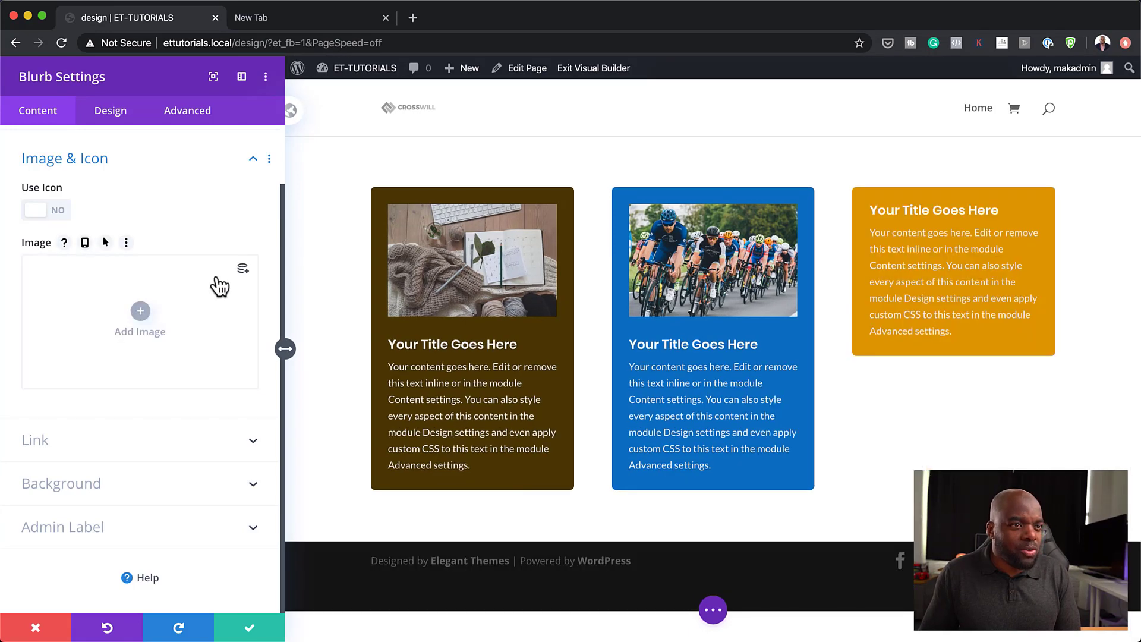
{"action": "left_click", "coordinate": [143, 317]}
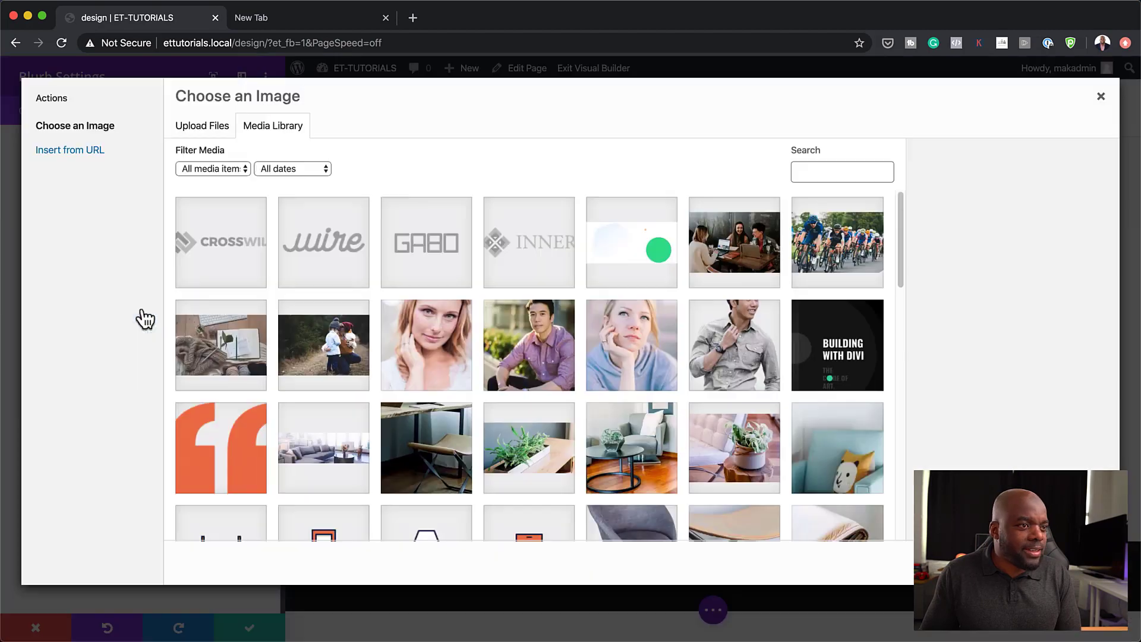
{"action": "left_click", "coordinate": [755, 253]}
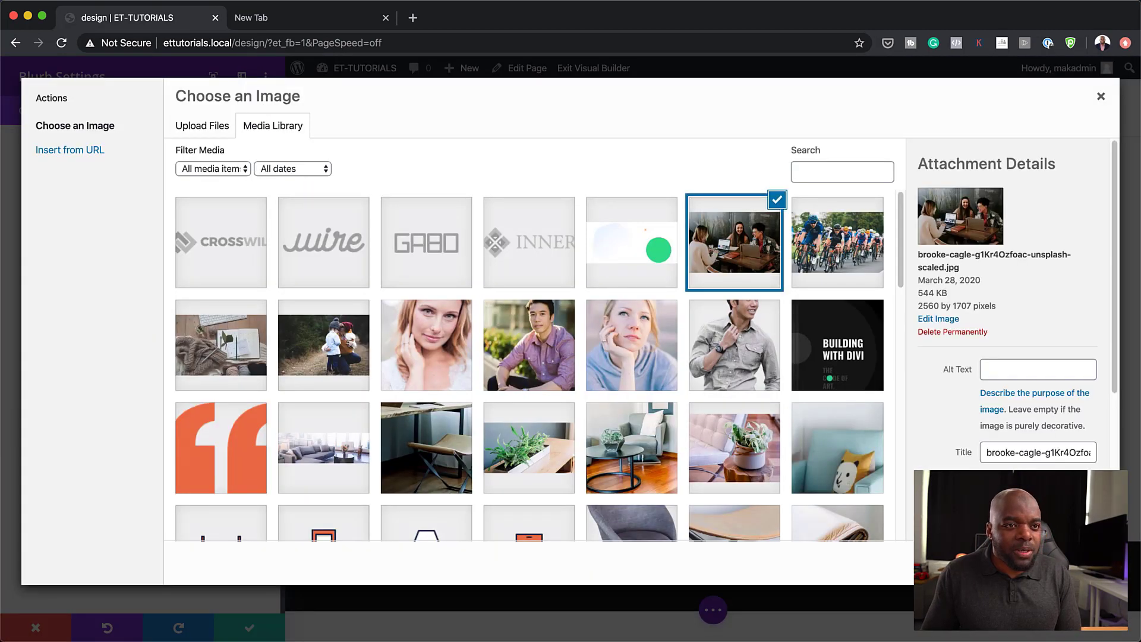
{"action": "left_click", "coordinate": [1046, 562]}
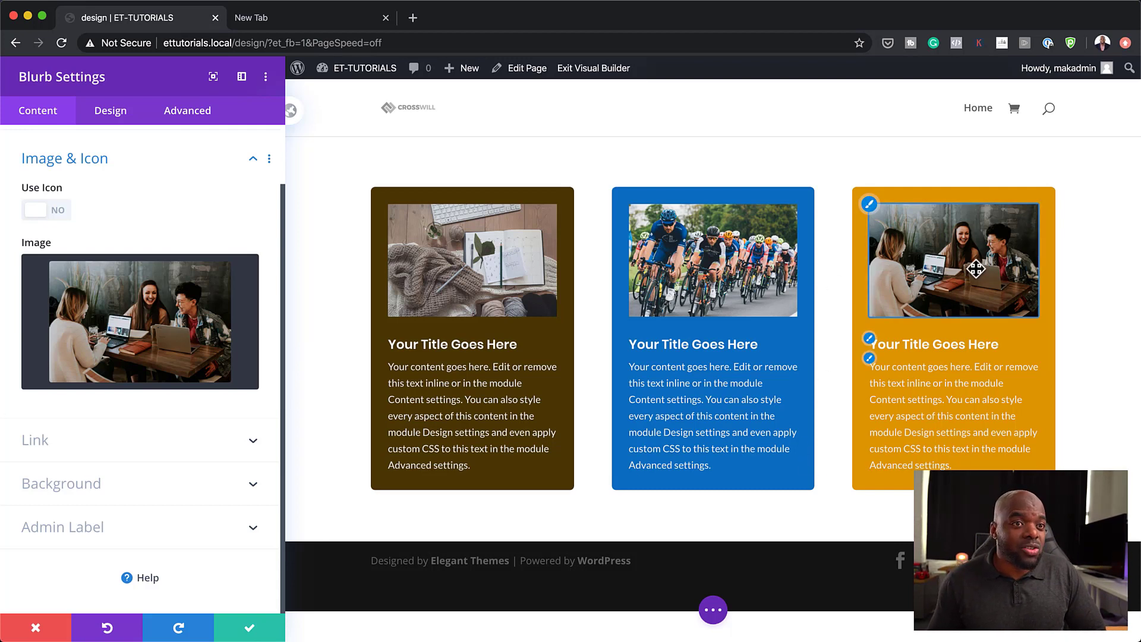
Apply the Bounce animation style to the third blurb and save the module
{"action": "mouse_move", "coordinate": [136, 350]}
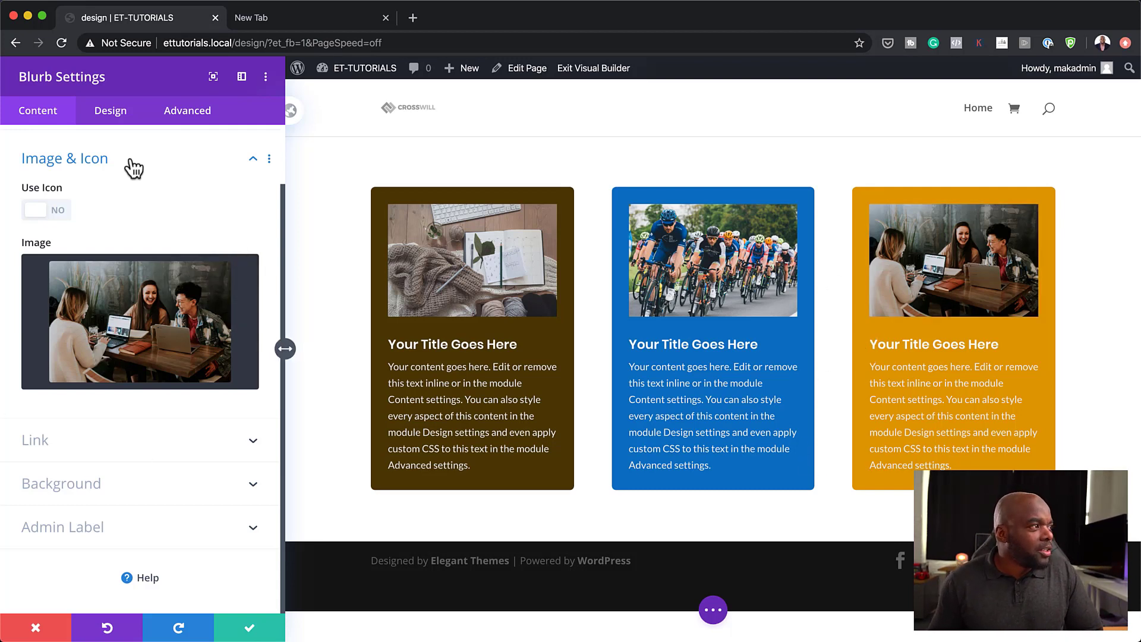
{"action": "left_click", "coordinate": [125, 116]}
{"action": "scroll", "coordinate": [142, 556], "scroll_direction": "down", "scroll_amount": 3}
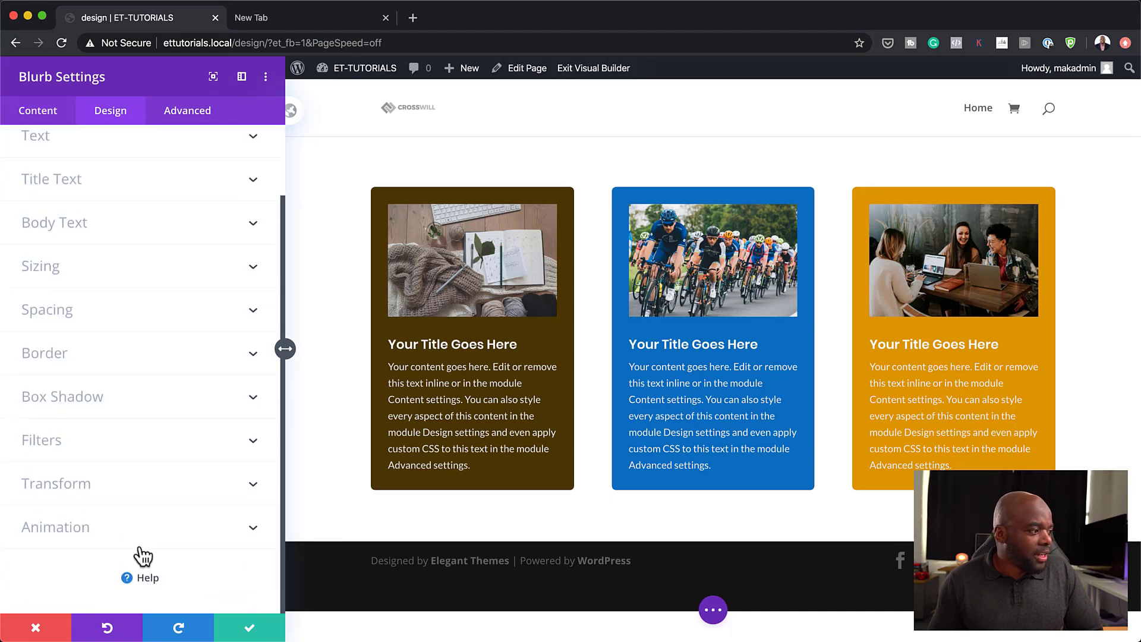
{"action": "left_click", "coordinate": [88, 527]}
{"action": "left_click", "coordinate": [231, 393]}
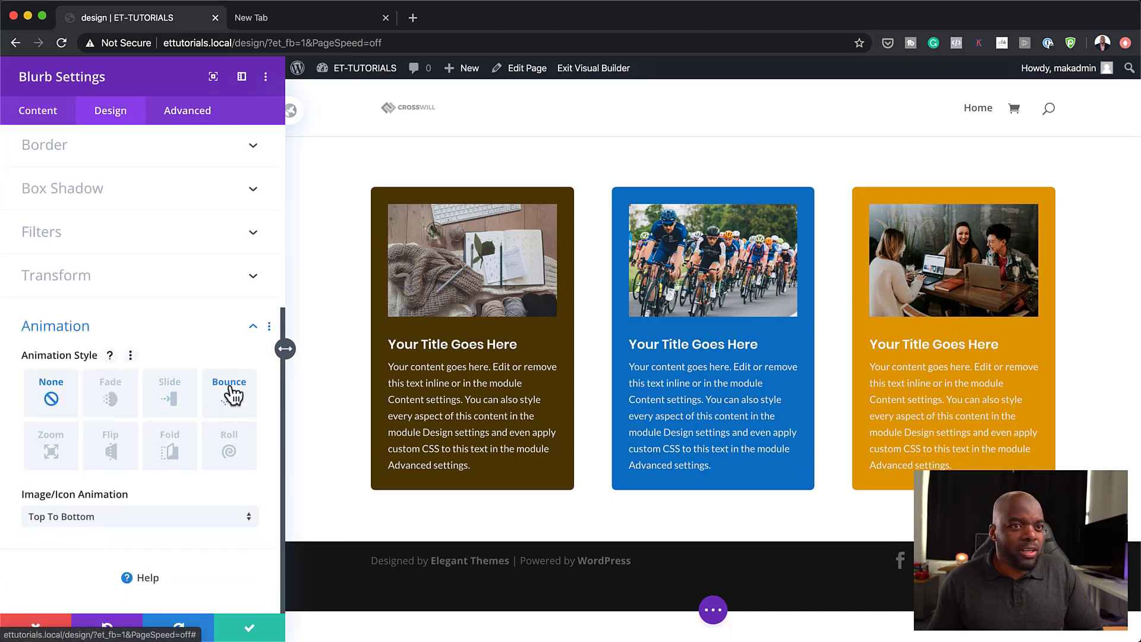
{"action": "left_click", "coordinate": [251, 628]}
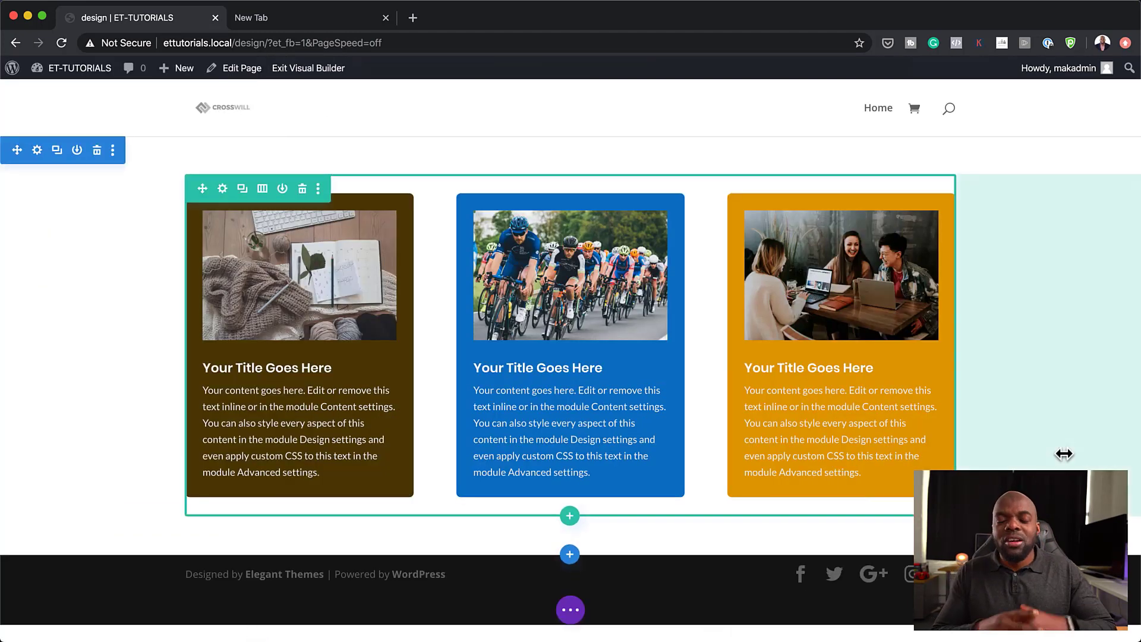
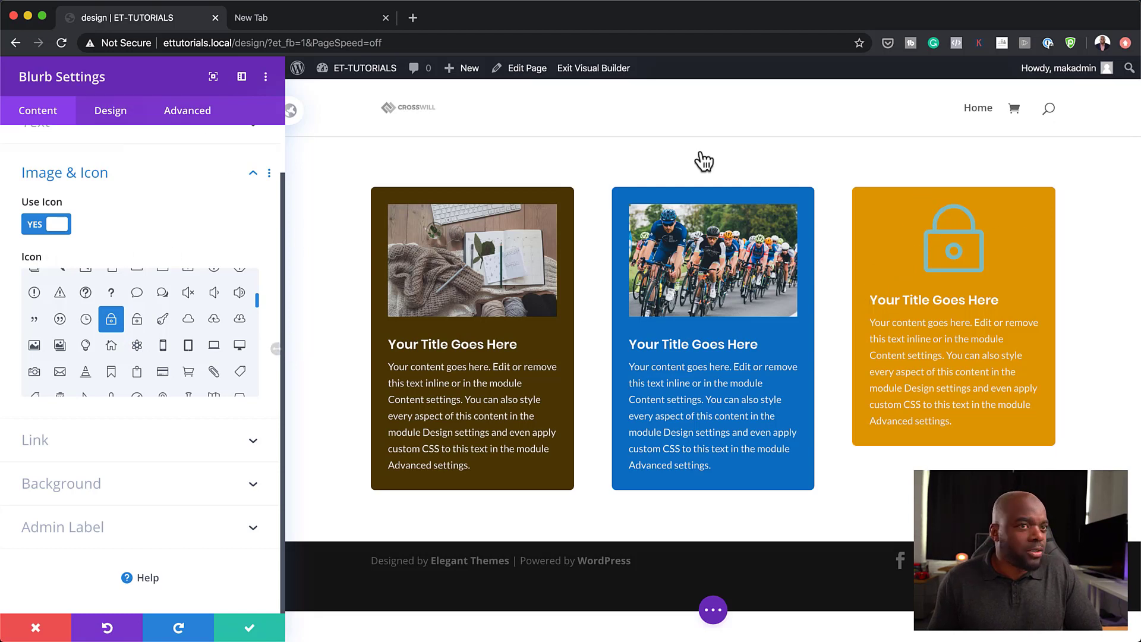
Change the color of the third blurb's lock icon to white
{"action": "left_click", "coordinate": [920, 206]}
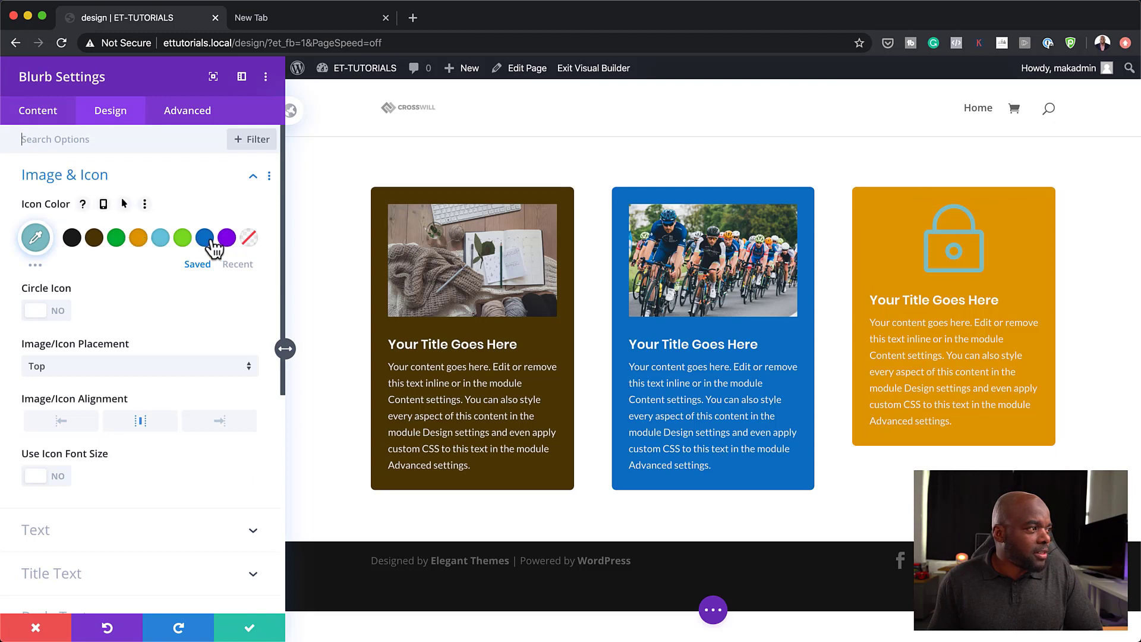
{"action": "left_click", "coordinate": [37, 240]}
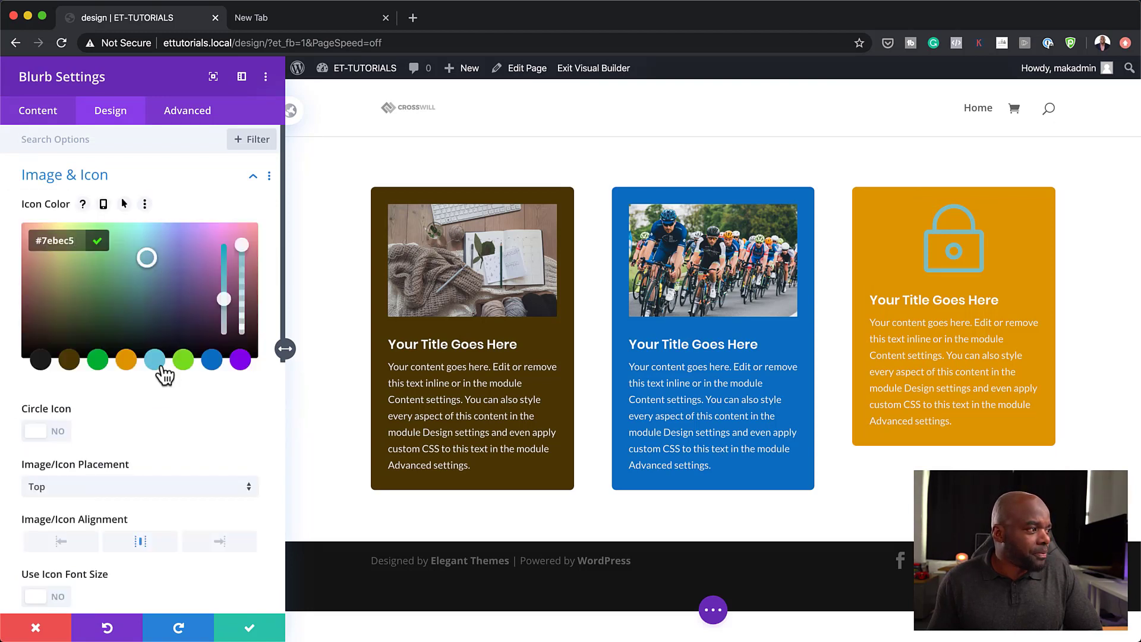
{"action": "left_click", "coordinate": [41, 359]}
{"action": "left_click_drag", "start_coordinate": [46, 348], "coordinate": [2, 214]}
{"action": "left_click", "coordinate": [2, 213]}
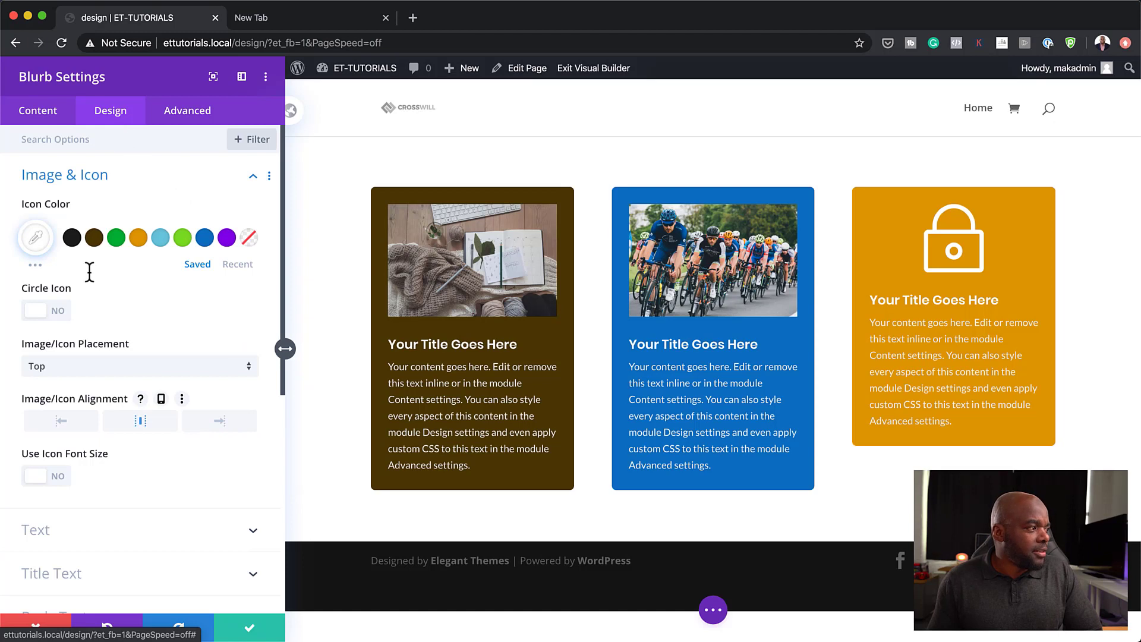
Enable a custom icon font size of 50px for the third blurb and center its text
{"action": "left_click", "coordinate": [60, 479]}
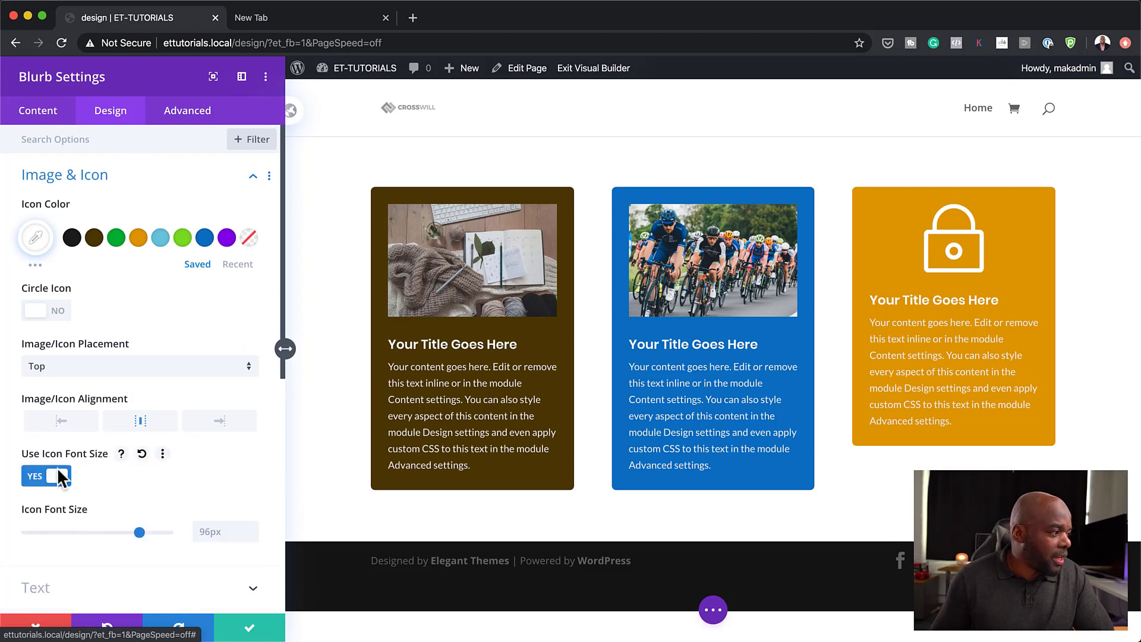
{"action": "left_click_drag", "start_coordinate": [138, 532], "coordinate": [85, 542]}
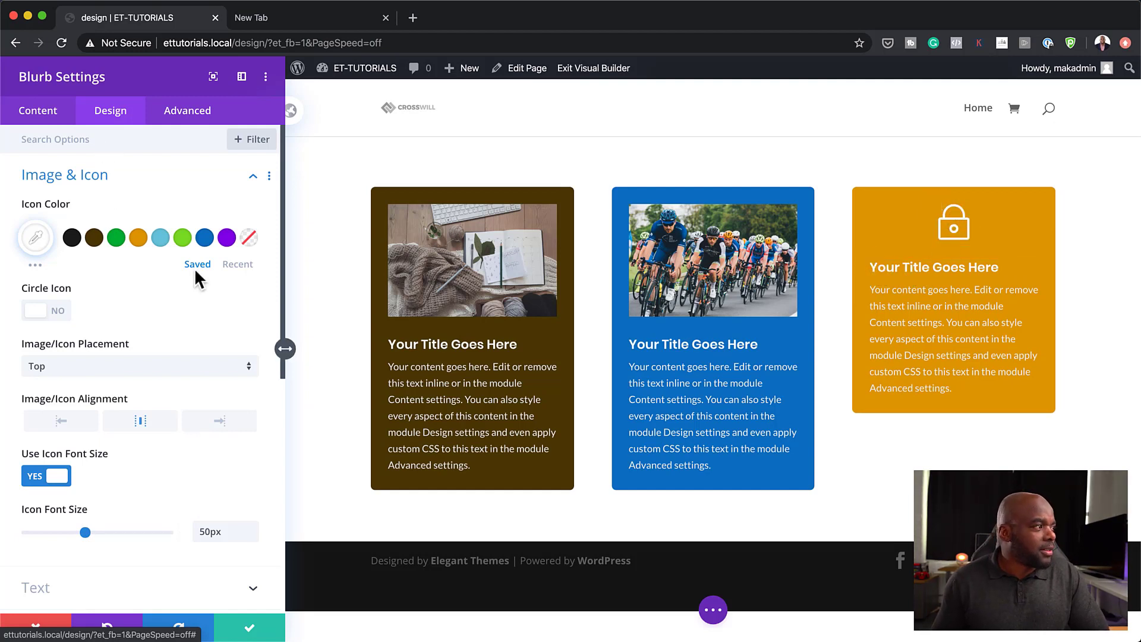
{"action": "scroll", "coordinate": [177, 279], "scroll_direction": "down", "scroll_amount": 5}
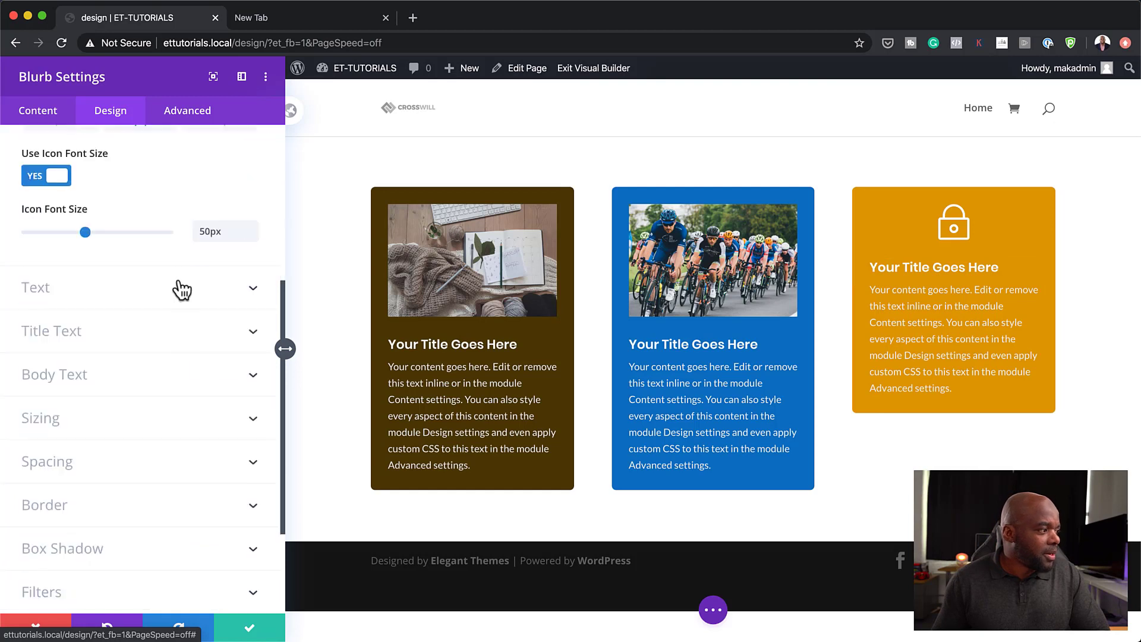
{"action": "left_click", "coordinate": [53, 288]}
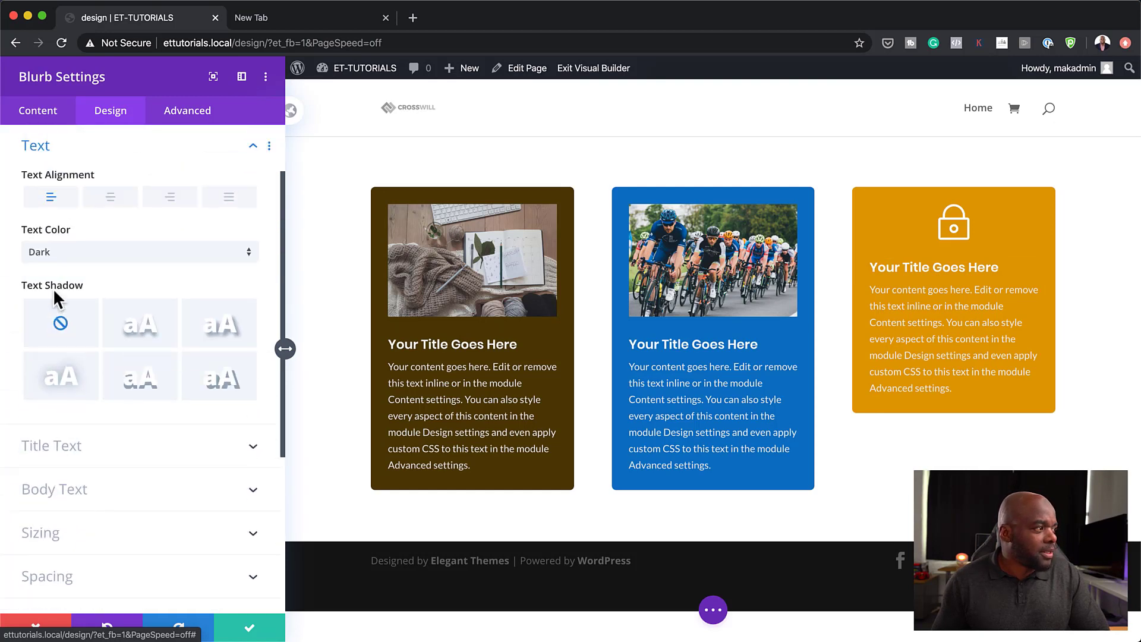
{"action": "left_click", "coordinate": [113, 198]}
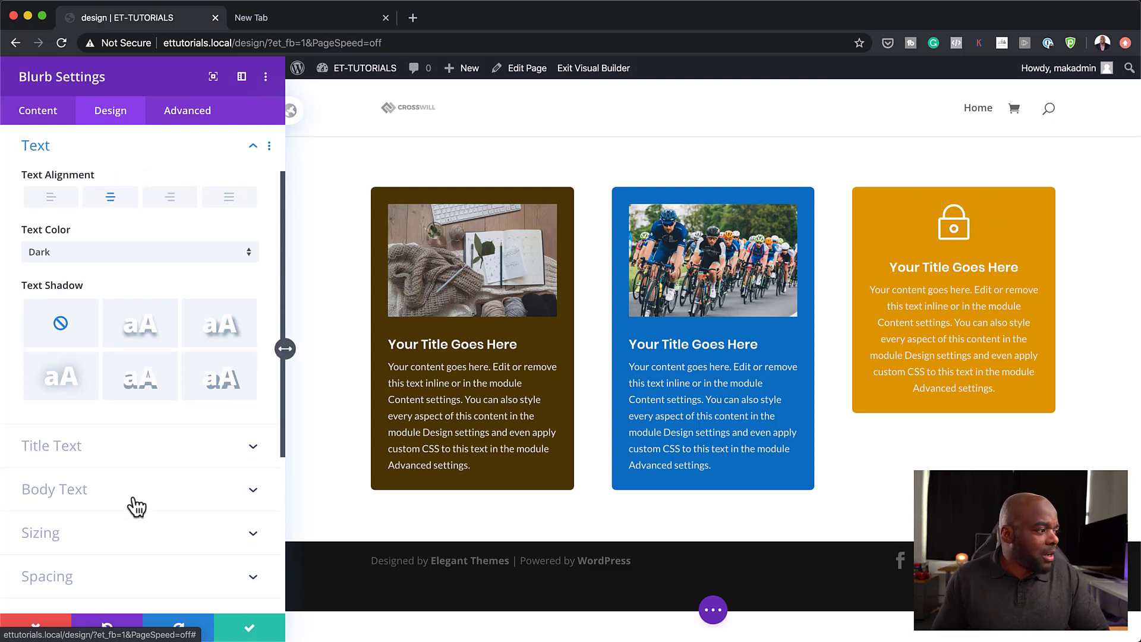
Set the third blurb's top and bottom padding to 54px and save the module
{"action": "scroll", "coordinate": [96, 506], "scroll_direction": "down", "scroll_amount": 2}
{"action": "left_click", "coordinate": [52, 535]}
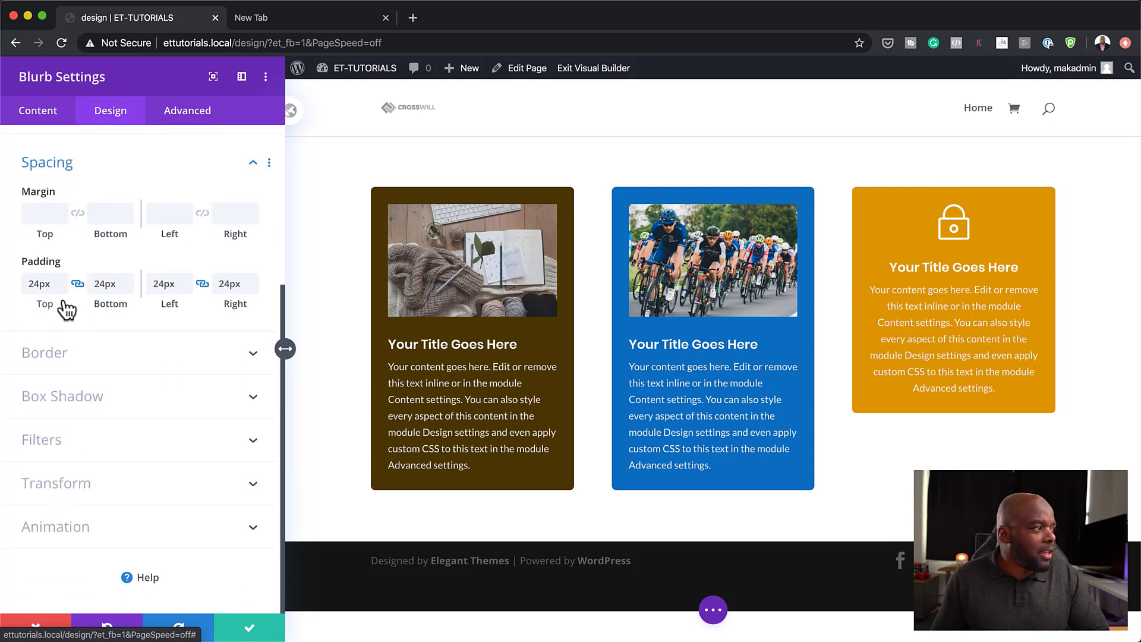
{"action": "left_click_drag", "start_coordinate": [43, 305], "coordinate": [69, 312]}
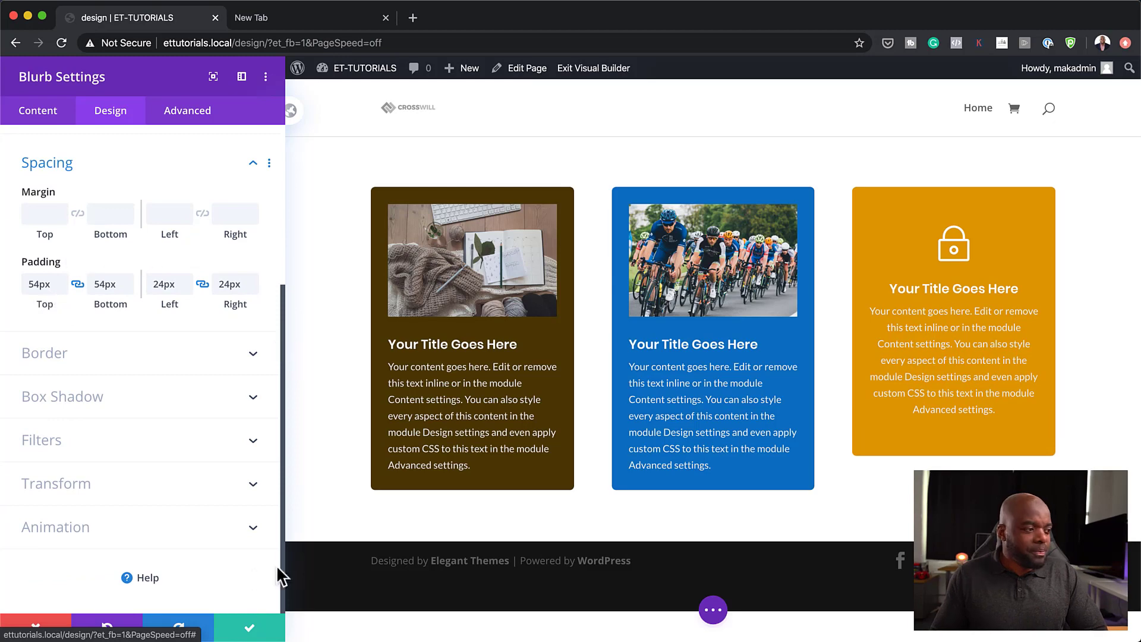
{"action": "left_click", "coordinate": [249, 627]}
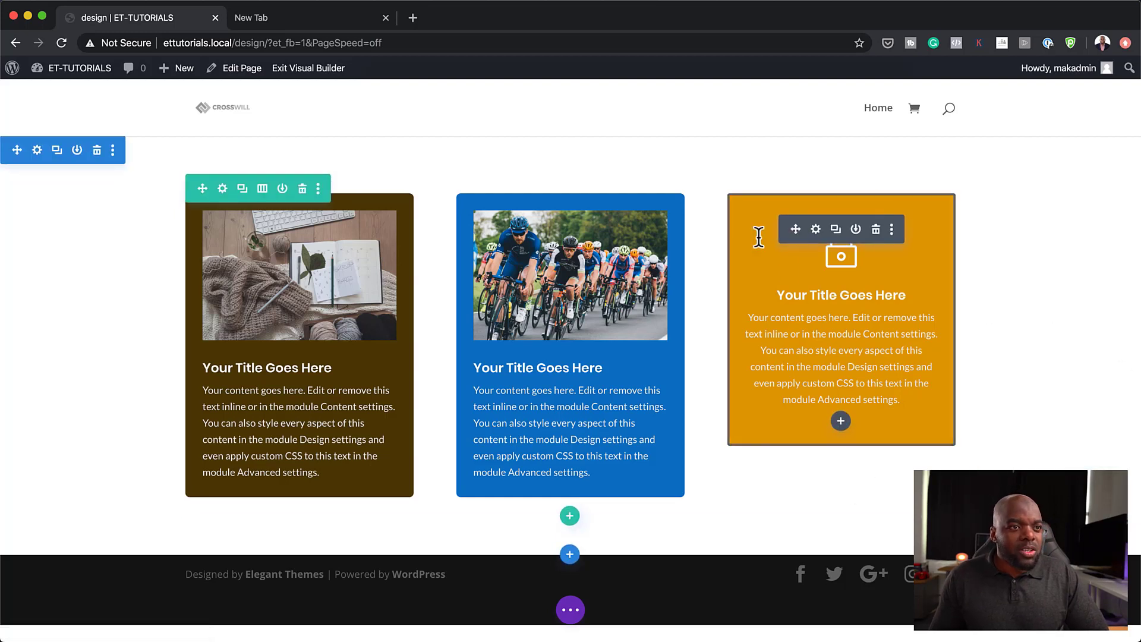
Enable a hover background for the third blurb, try the saved blue and brown, and settle on #1e1e1e
{"action": "left_click", "coordinate": [816, 229]}
{"action": "scroll", "coordinate": [195, 496], "scroll_direction": "down", "scroll_amount": 5}
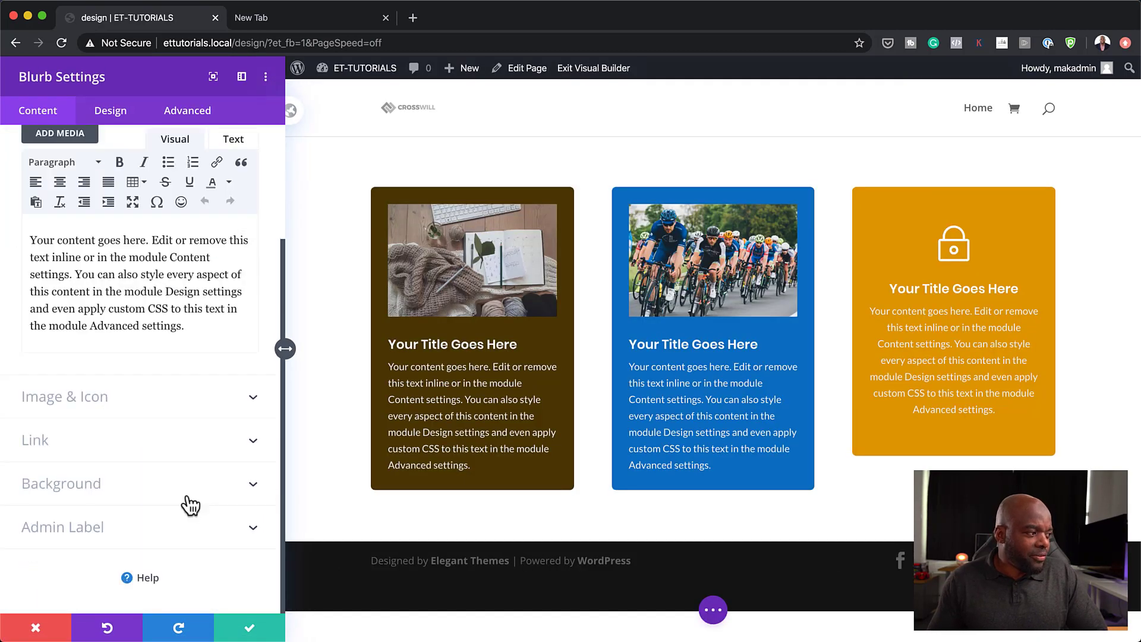
{"action": "scroll", "coordinate": [140, 437], "scroll_direction": "up", "scroll_amount": 1}
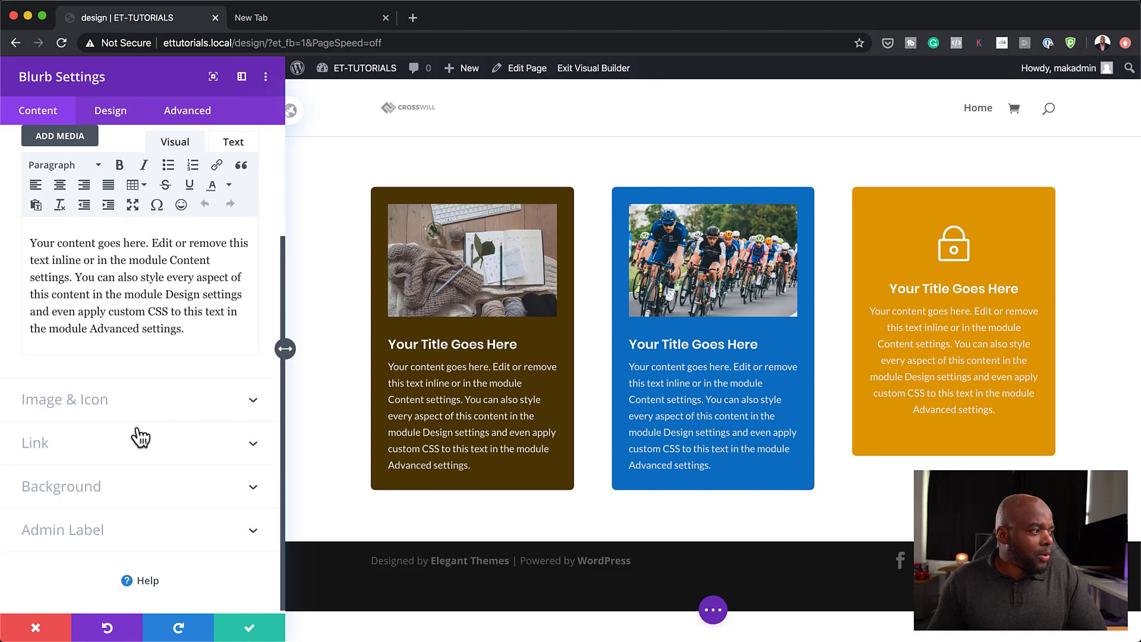
{"action": "left_click", "coordinate": [98, 495]}
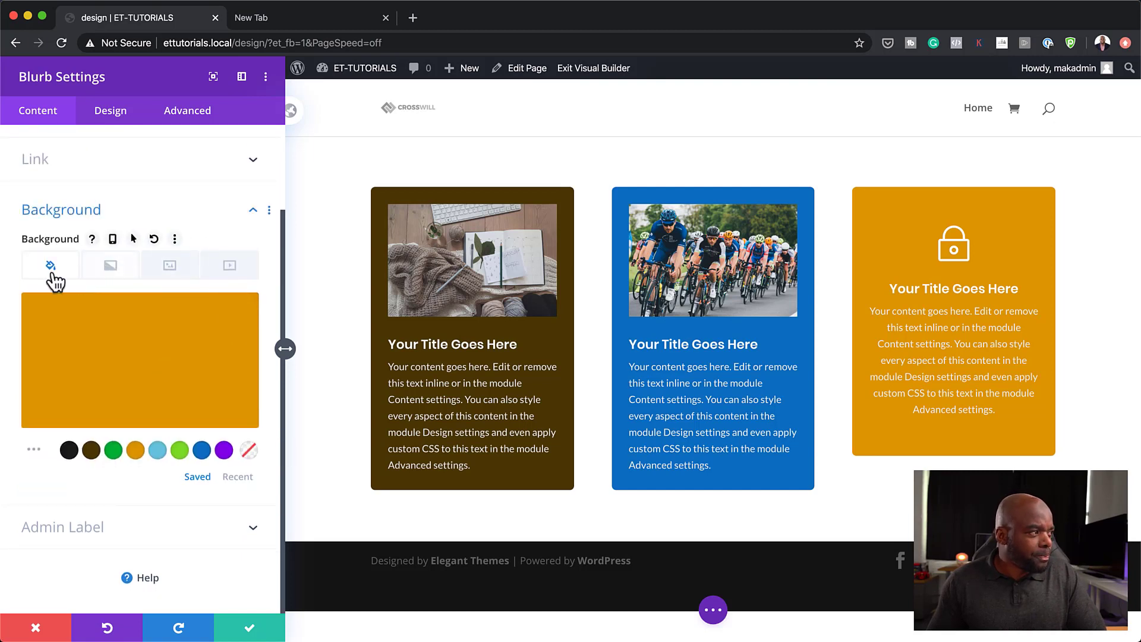
{"action": "left_click", "coordinate": [132, 239]}
{"action": "left_click", "coordinate": [220, 255]}
{"action": "left_click", "coordinate": [202, 479]}
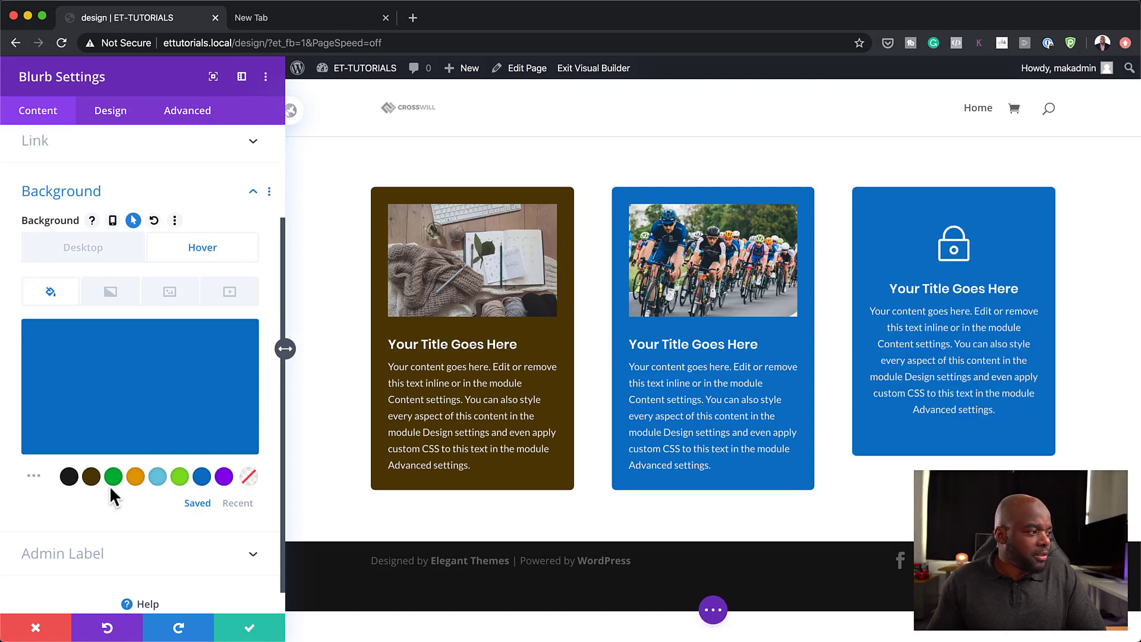
{"action": "left_click", "coordinate": [91, 476]}
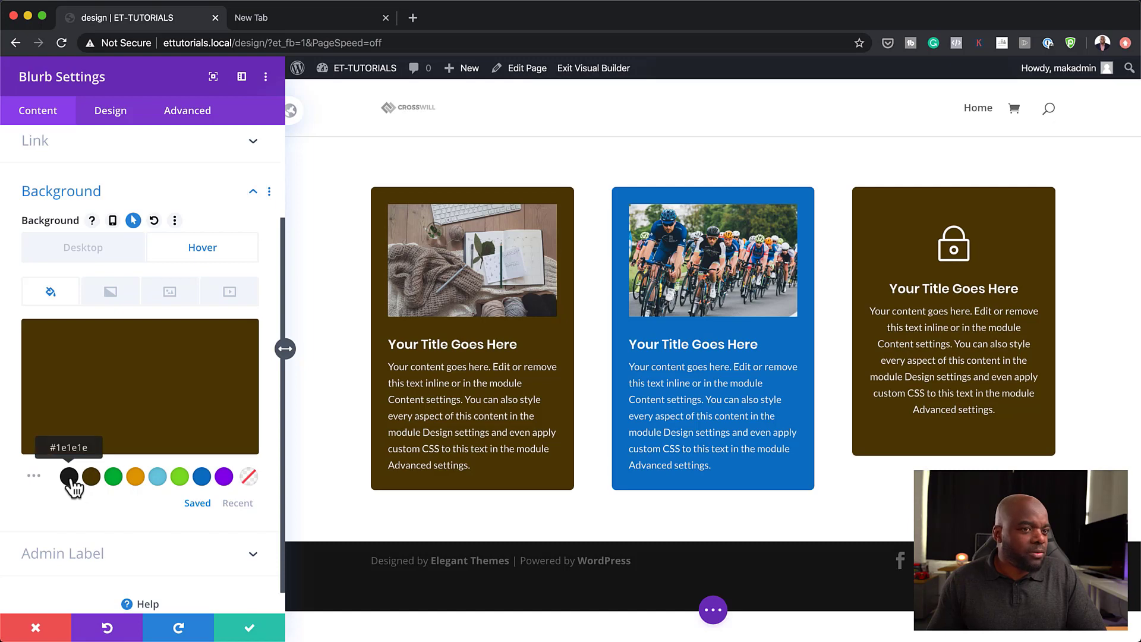
{"action": "left_click", "coordinate": [69, 476]}
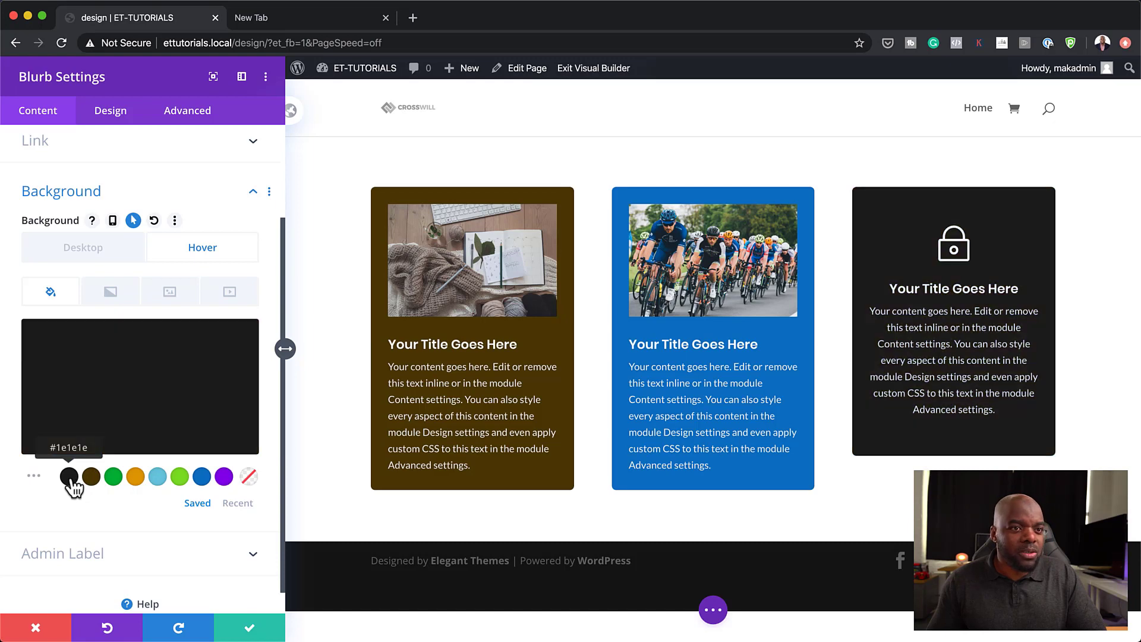
Save the third blurb's settings and exit the Visual Builder
{"action": "left_click", "coordinate": [250, 628]}
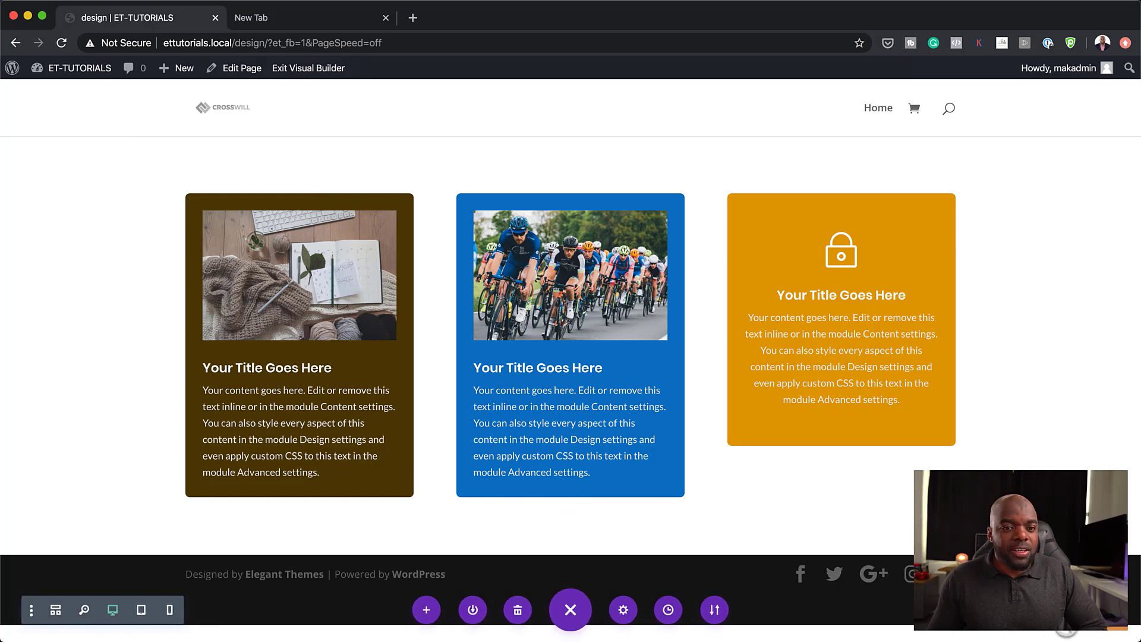
{"action": "left_click", "coordinate": [290, 70]}
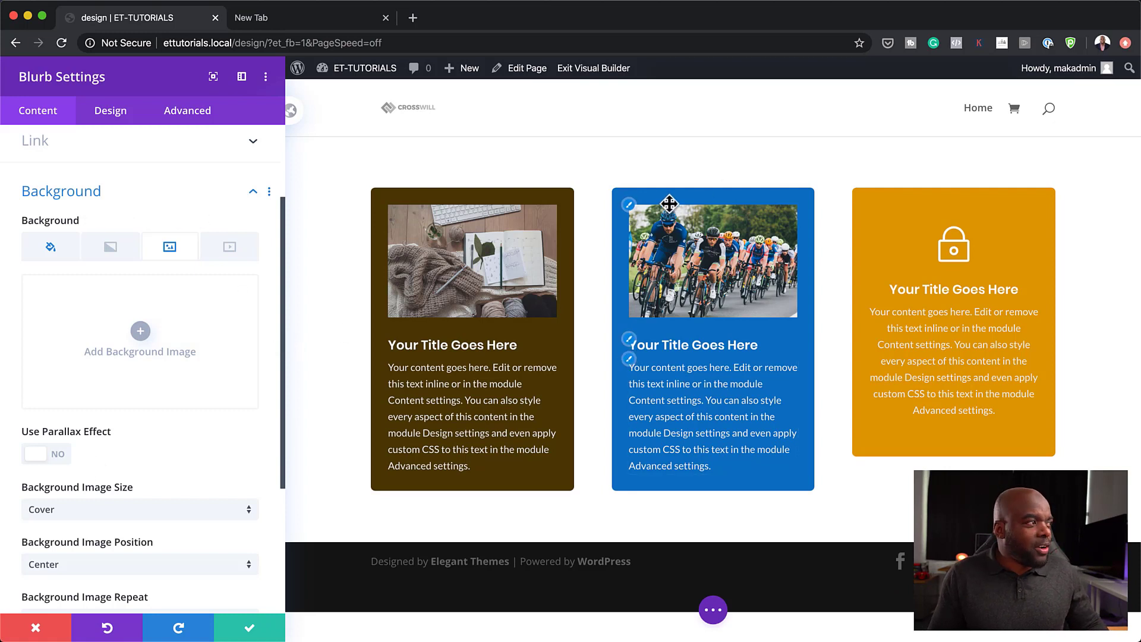
Add the media library photo of the racing cyclists as the middle blurb's background image
{"action": "scroll", "coordinate": [223, 479], "scroll_direction": "down", "scroll_amount": 5}
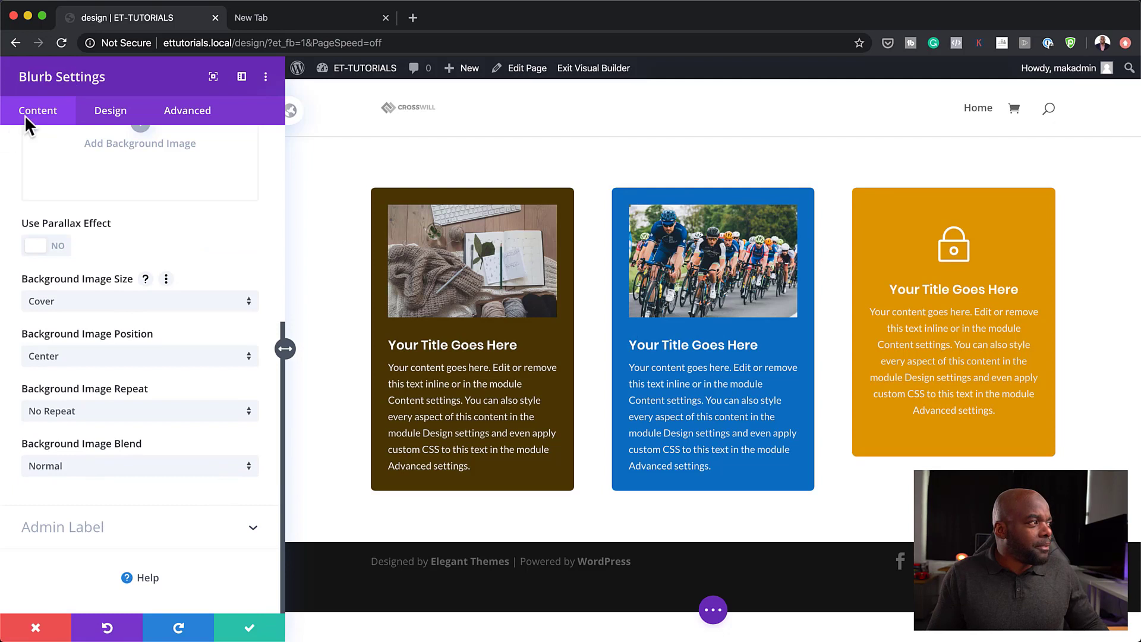
{"action": "scroll", "coordinate": [178, 492], "scroll_direction": "up", "scroll_amount": 5}
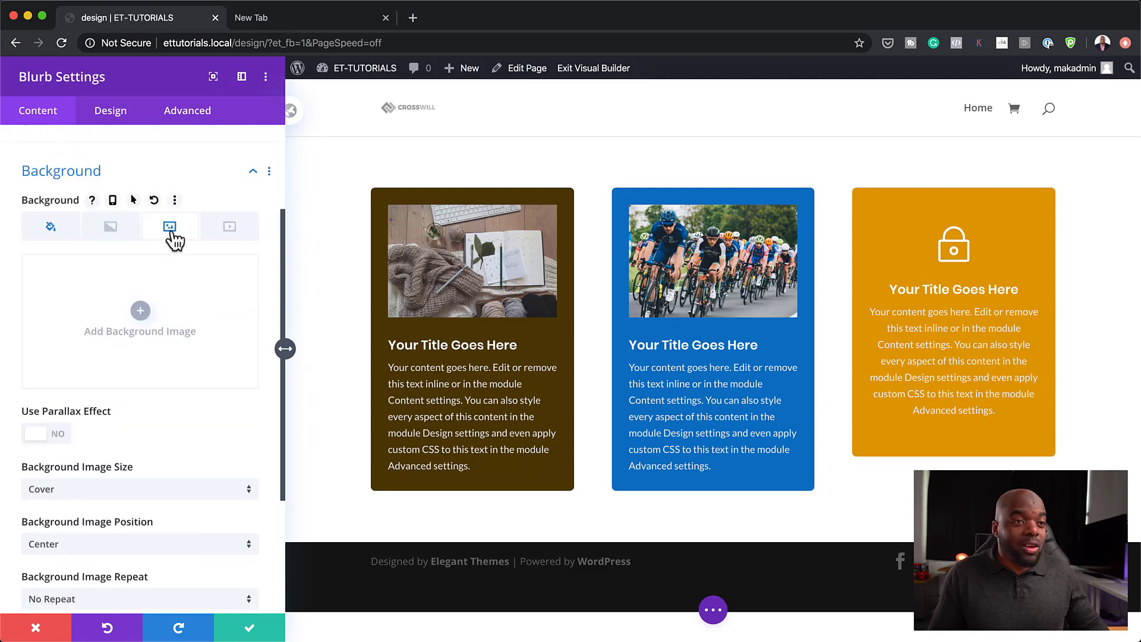
{"action": "left_click", "coordinate": [140, 311]}
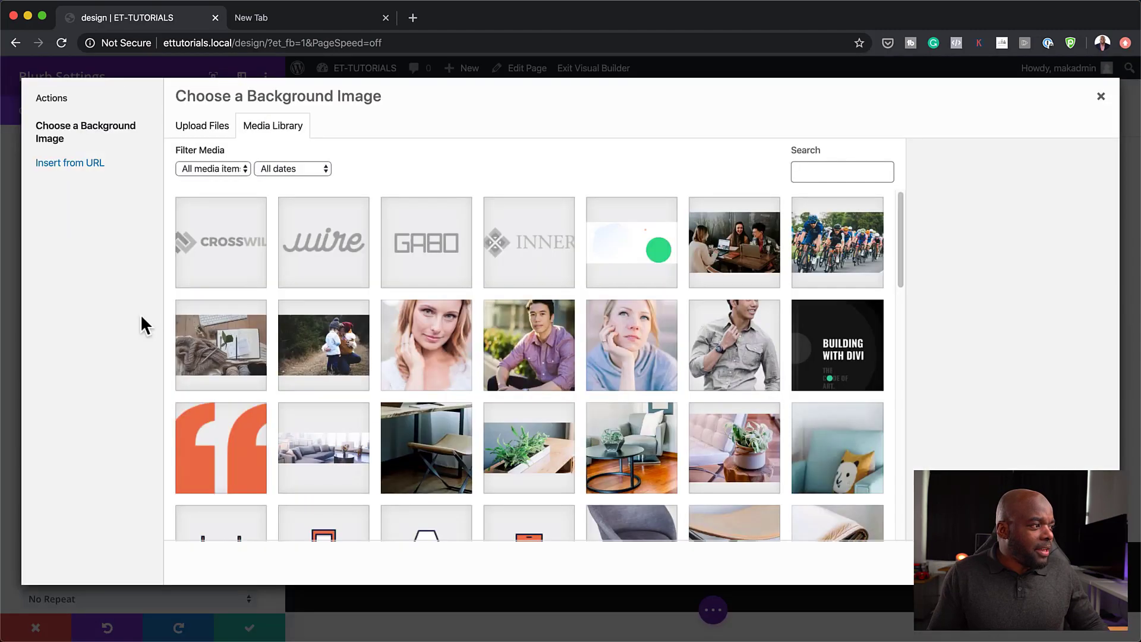
{"action": "left_click", "coordinate": [860, 252]}
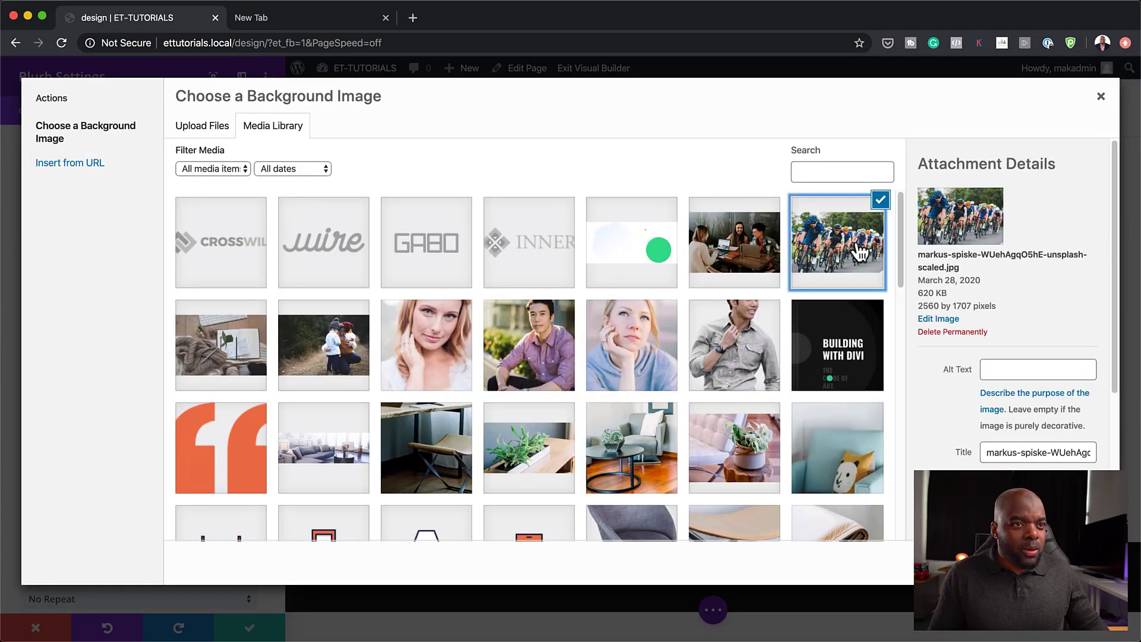
{"action": "left_click", "coordinate": [1070, 561]}
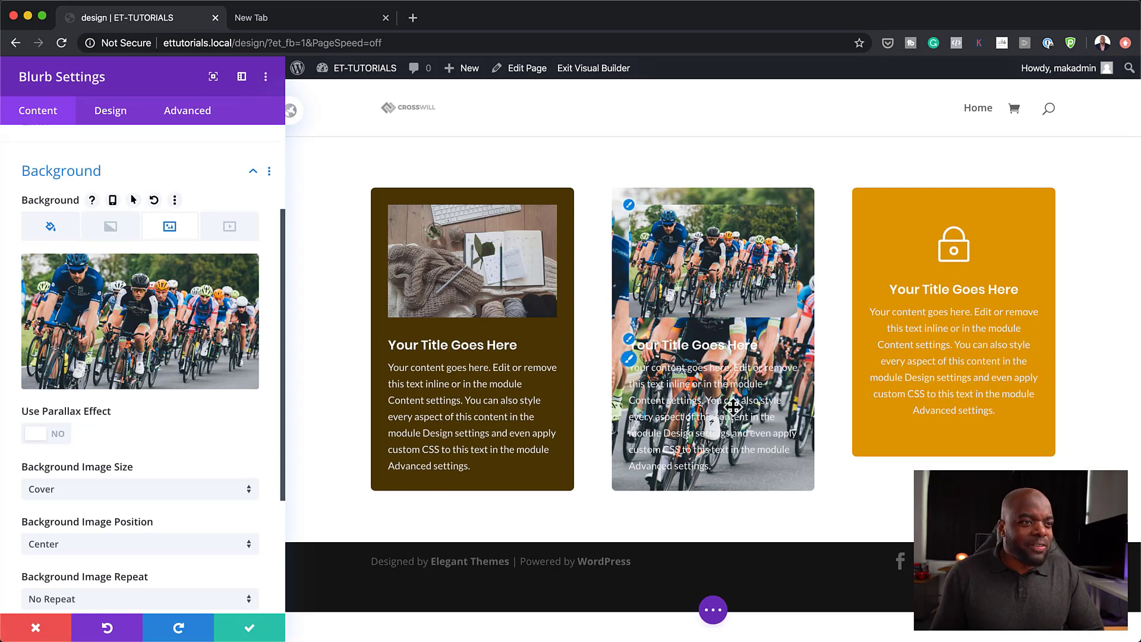
Replace the middle blurb's blue background color with white, #ffffff
{"action": "mouse_move", "coordinate": [66, 308]}
{"action": "left_click", "coordinate": [49, 232]}
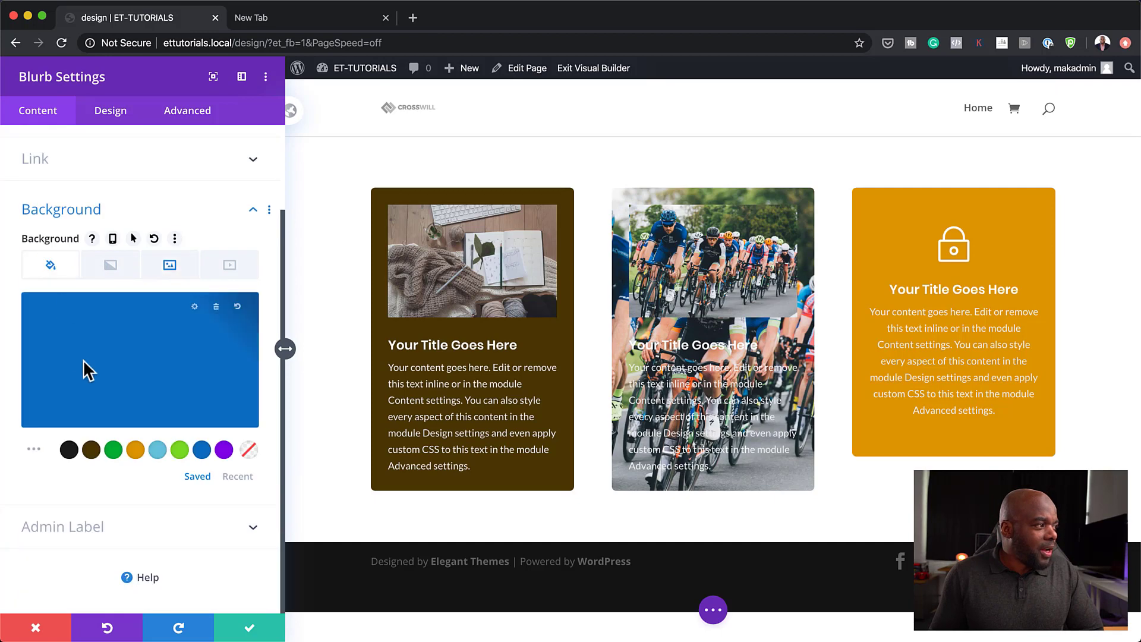
{"action": "left_click", "coordinate": [216, 315]}
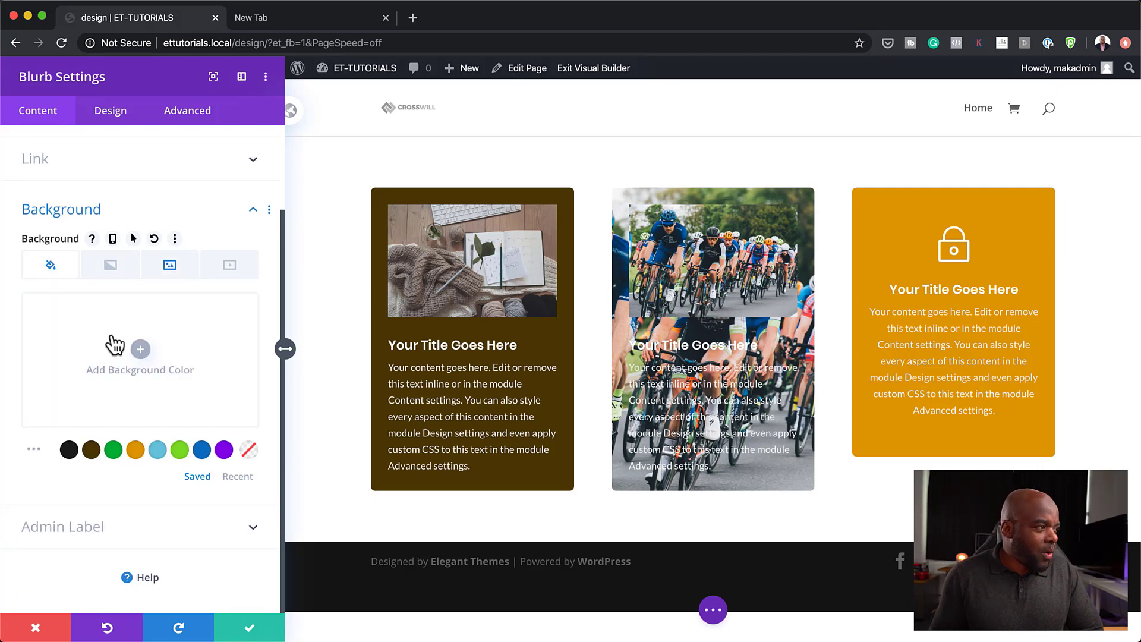
{"action": "left_click", "coordinate": [69, 449]}
{"action": "left_click", "coordinate": [50, 361]}
{"action": "left_click_drag", "start_coordinate": [10, 324], "coordinate": [8, 276]}
{"action": "left_click", "coordinate": [8, 276]}
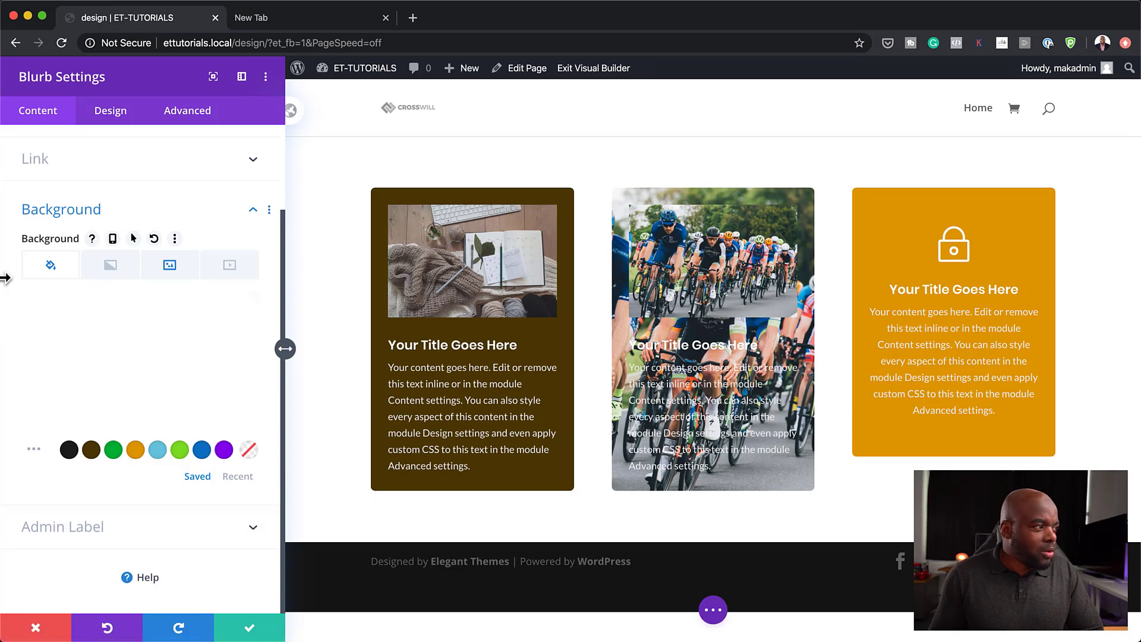
Try the Screen blend on the middle blurb's background image, and set the blend mode to Lighten
{"action": "left_click", "coordinate": [171, 269]}
{"action": "scroll", "coordinate": [173, 423], "scroll_direction": "down", "scroll_amount": 5}
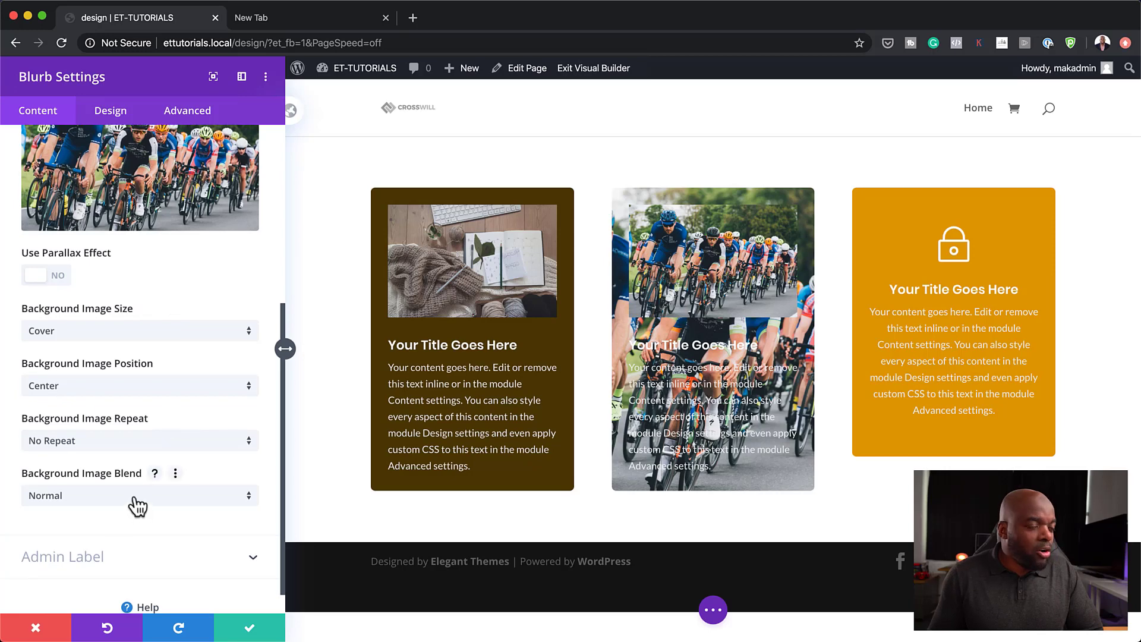
{"action": "left_click", "coordinate": [136, 504]}
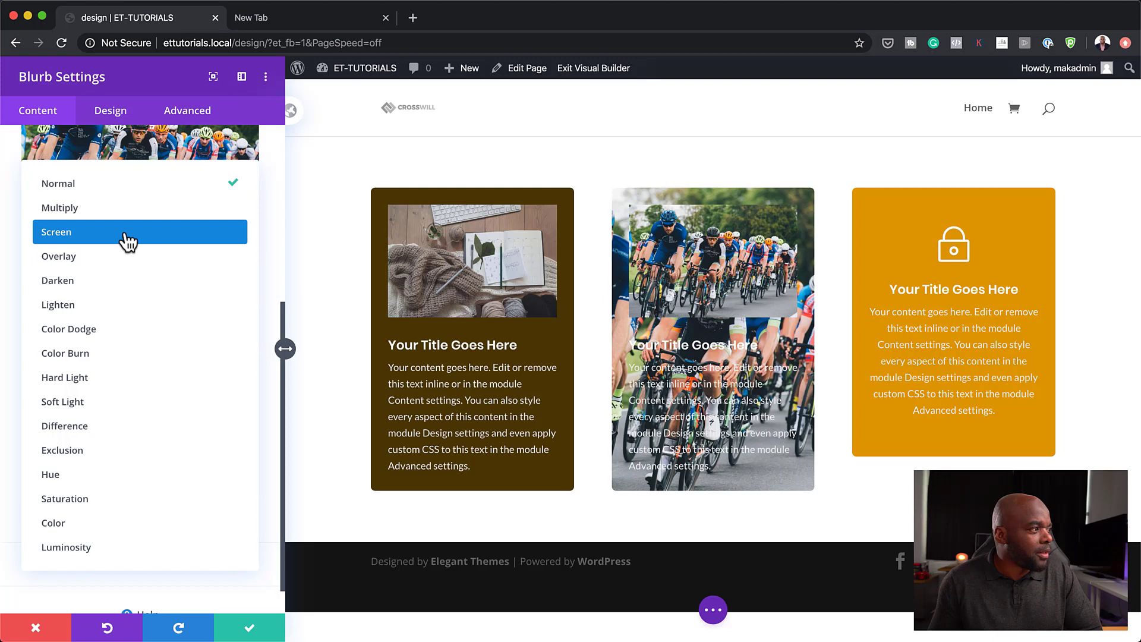
{"action": "left_click", "coordinate": [127, 241]}
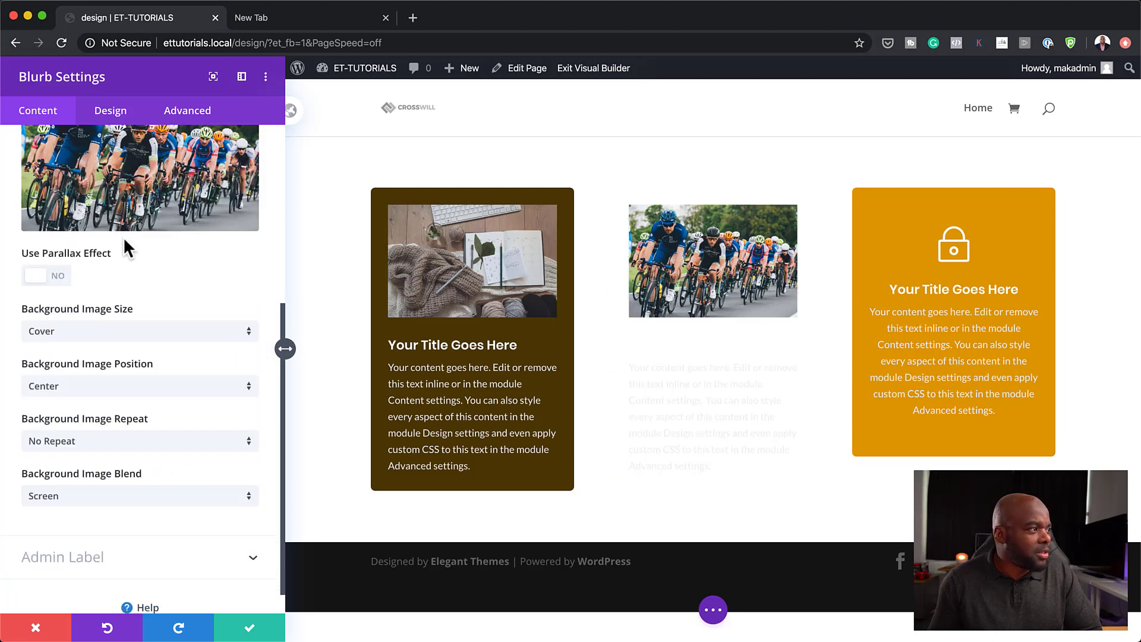
{"action": "left_click", "coordinate": [120, 499]}
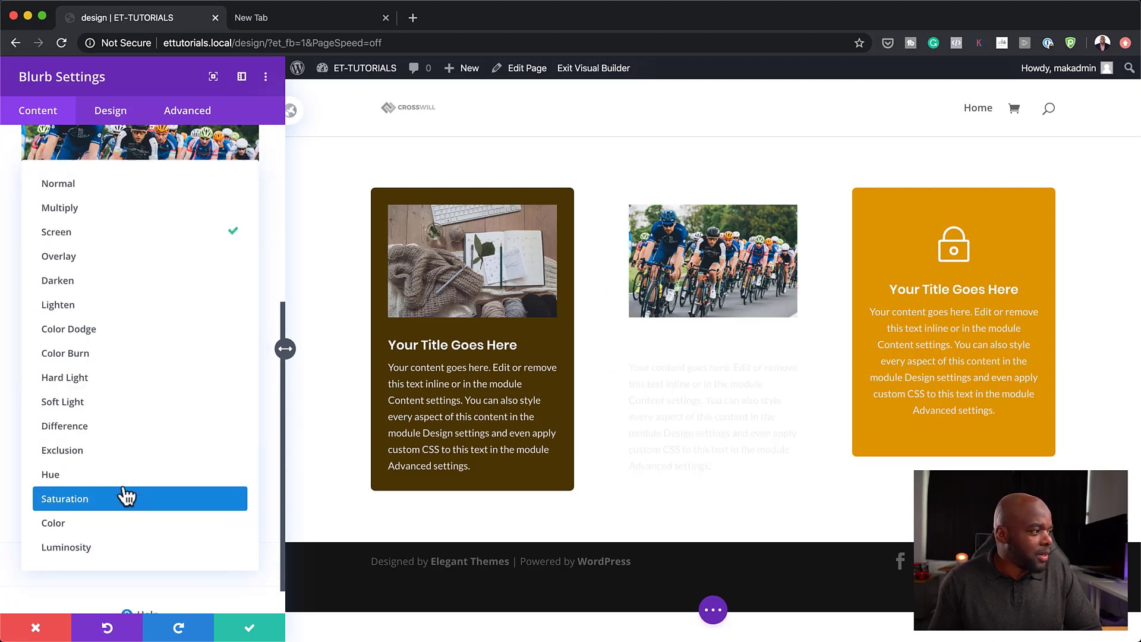
{"action": "left_click", "coordinate": [125, 304]}
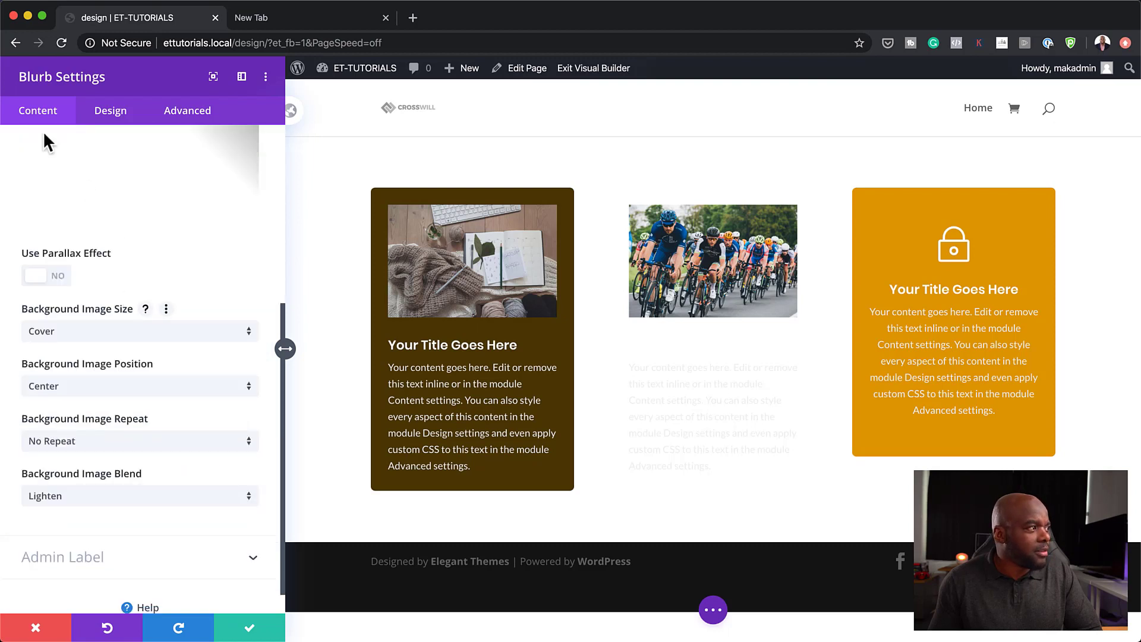
Lower the opacity of the middle blurb's white background color to 0.8
{"action": "scroll", "coordinate": [84, 227], "scroll_direction": "up", "scroll_amount": 5}
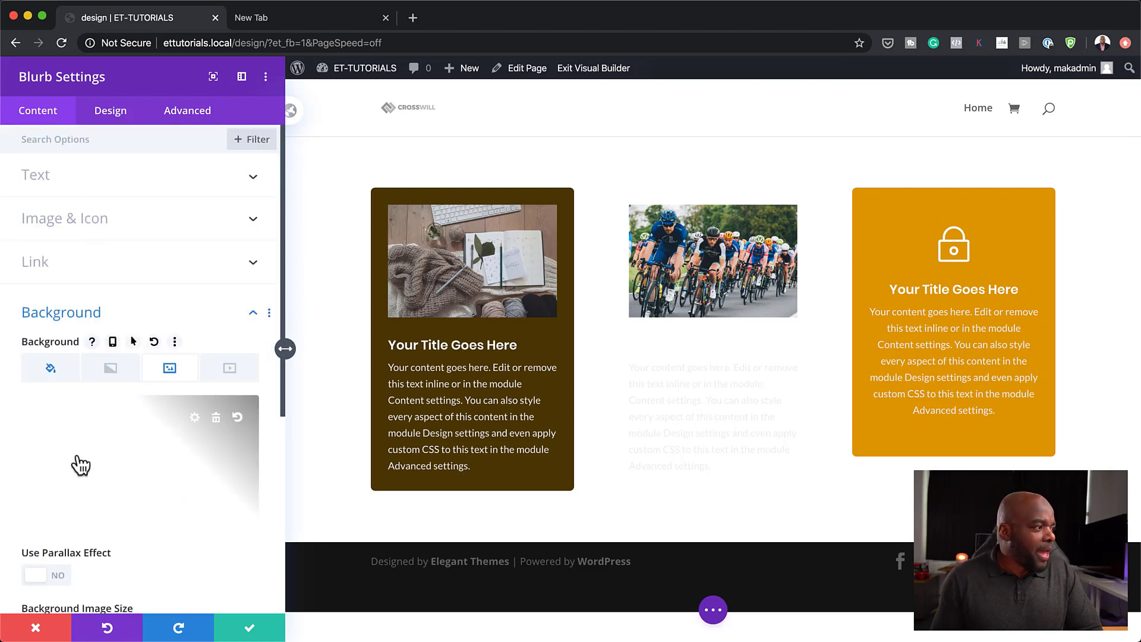
{"action": "left_click", "coordinate": [53, 373]}
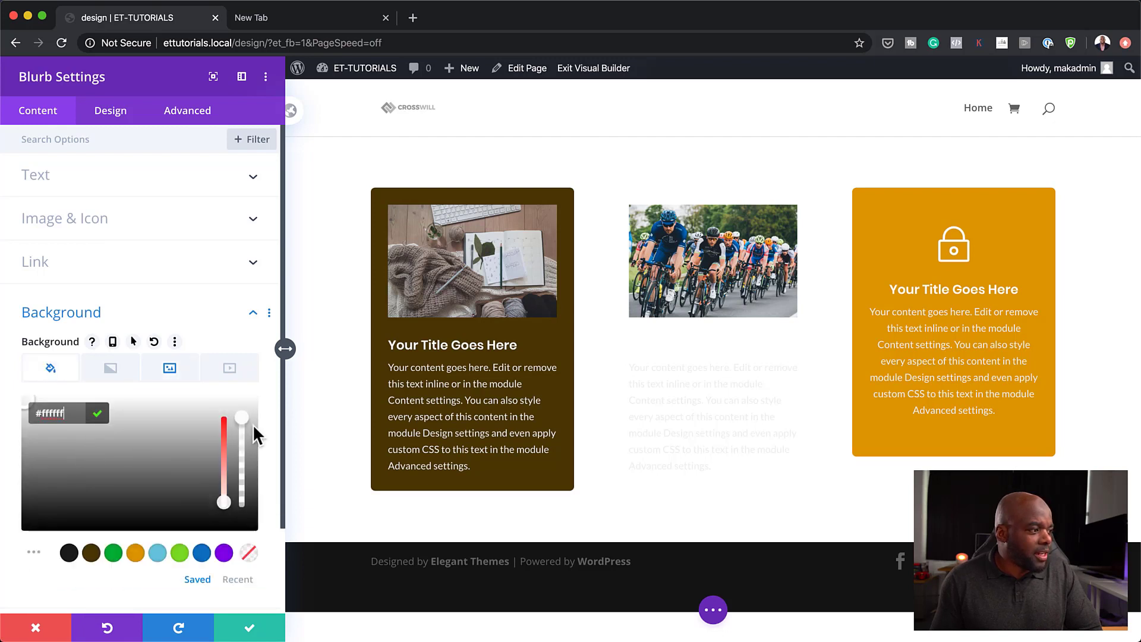
{"action": "mouse_move", "coordinate": [241, 424]}
{"action": "left_mouse_down"}
{"action": "mouse_move", "coordinate": [240, 454]}
{"action": "mouse_move", "coordinate": [239, 444]}
{"action": "left_mouse_up"}
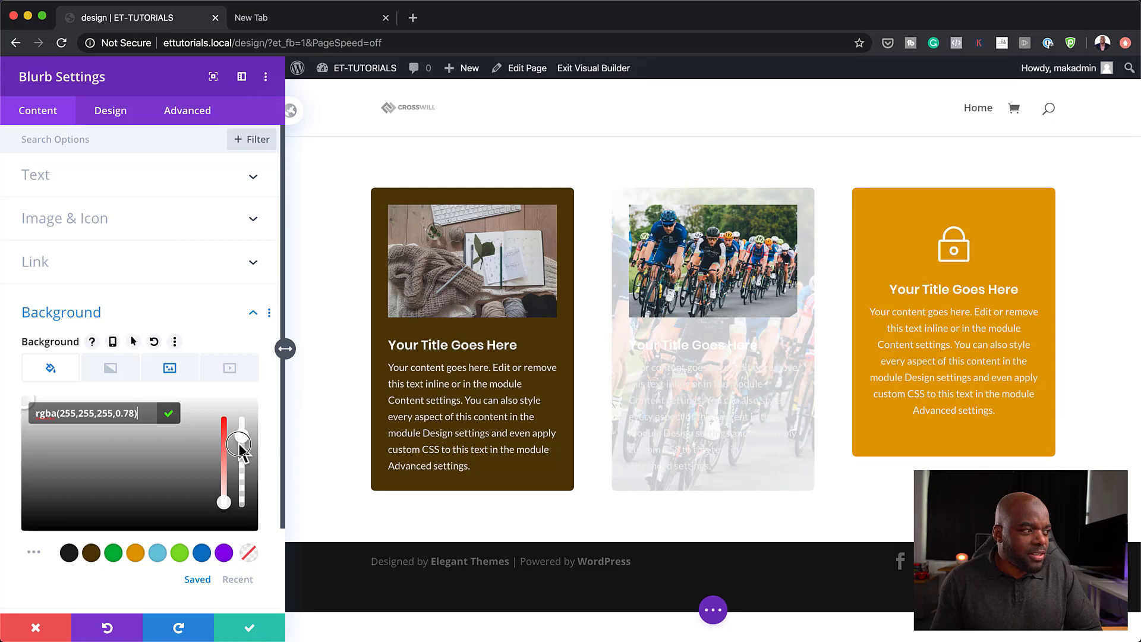
{"action": "left_click_drag", "start_coordinate": [242, 450], "coordinate": [243, 450]}
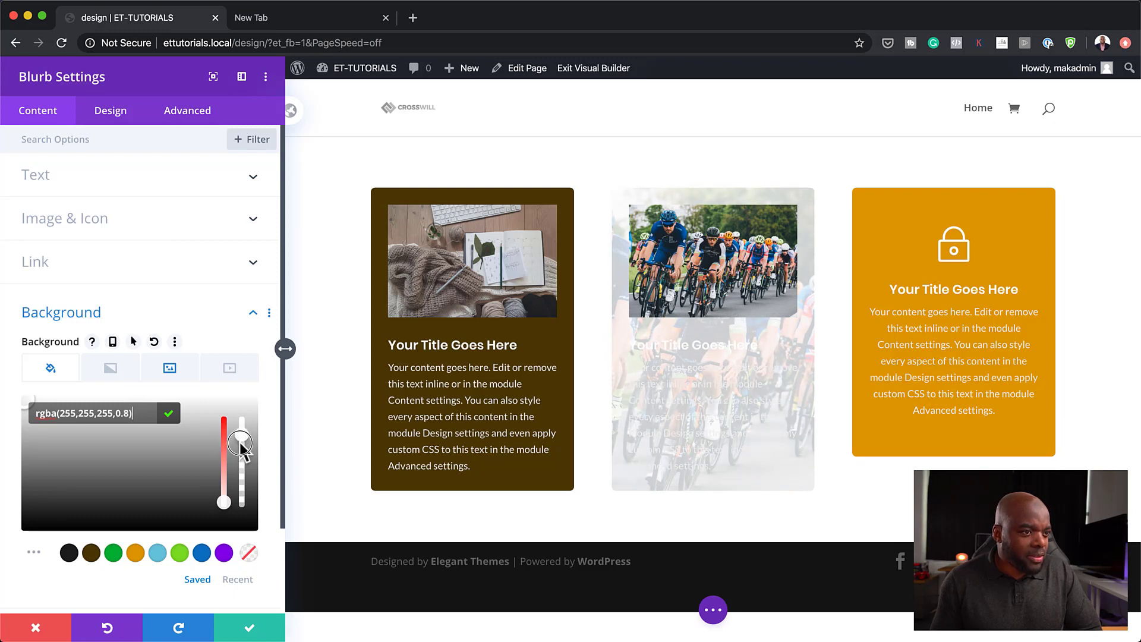
{"action": "left_click_drag", "start_coordinate": [239, 445], "coordinate": [245, 445]}
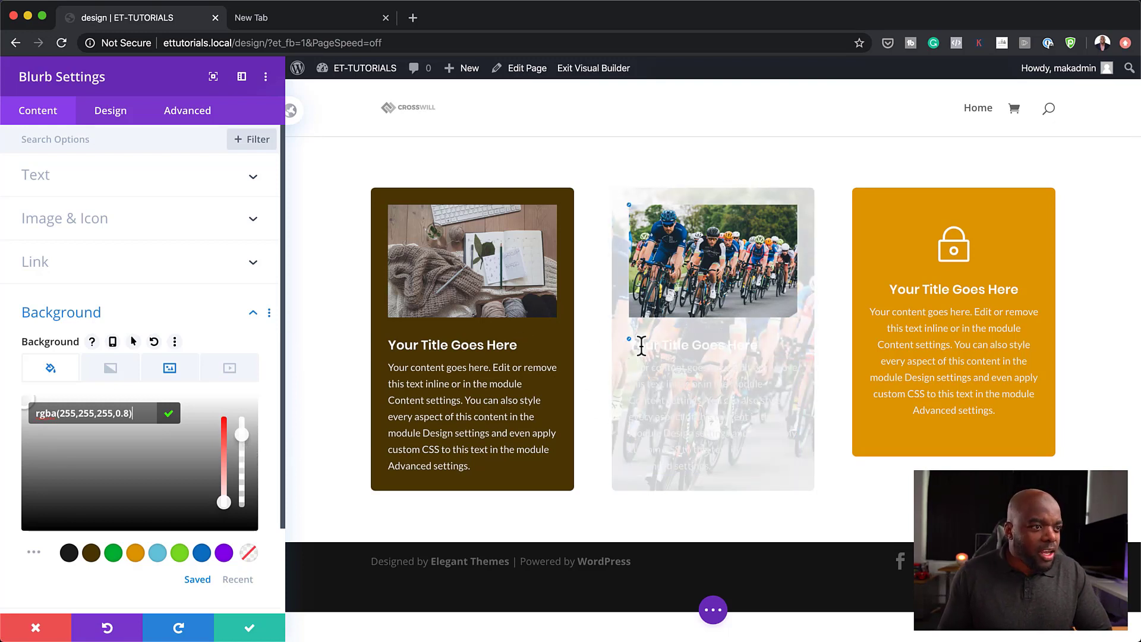
Change the middle blurb's body and title text colors to the saved black
{"action": "left_click", "coordinate": [629, 359]}
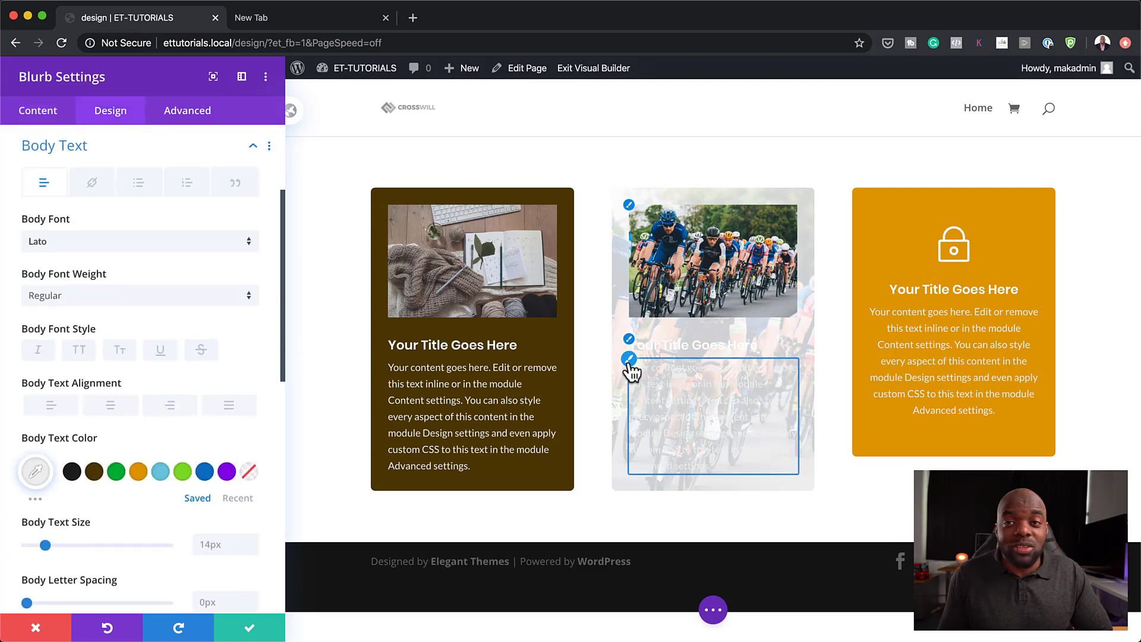
{"action": "left_click", "coordinate": [72, 472]}
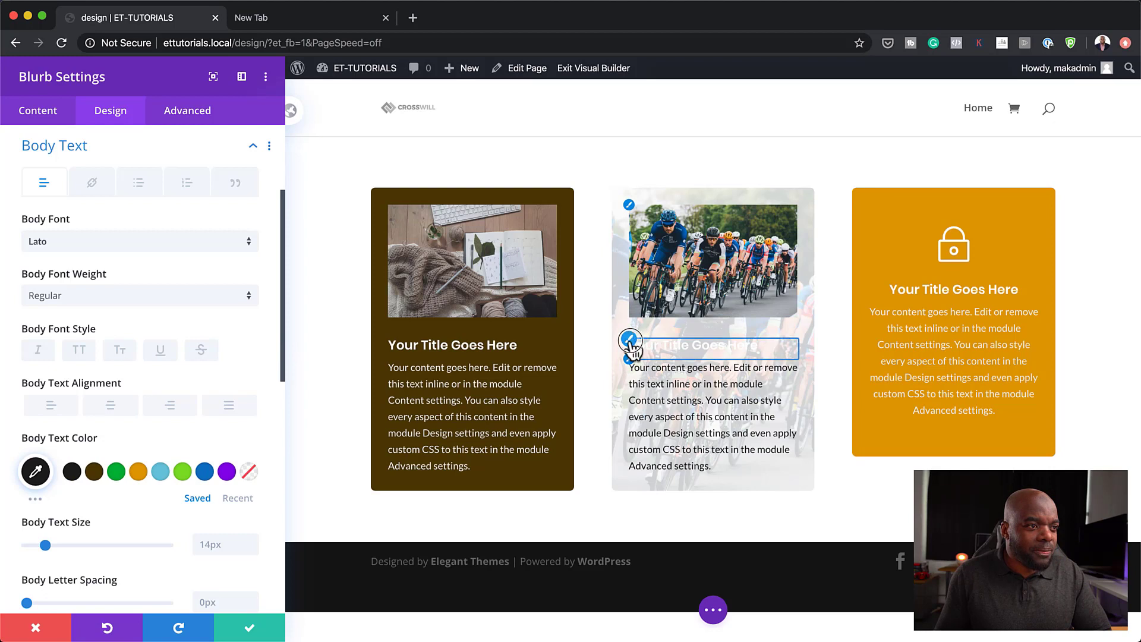
{"action": "left_click", "coordinate": [629, 340]}
{"action": "left_click", "coordinate": [72, 483]}
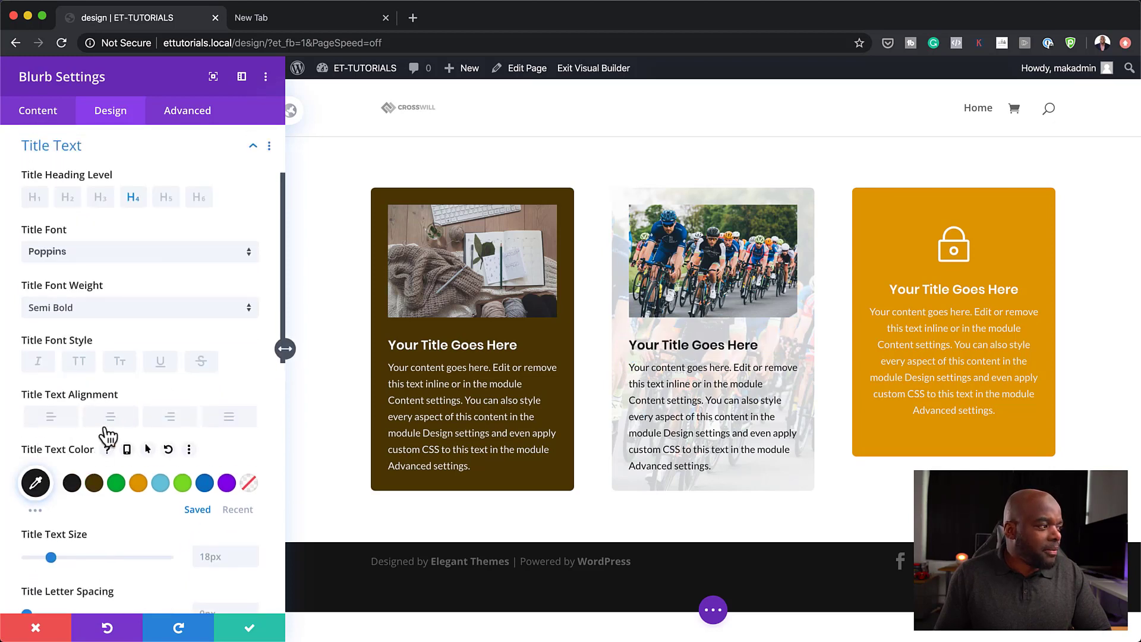
Center the middle blurb's title and body text
{"action": "left_click", "coordinate": [111, 418]}
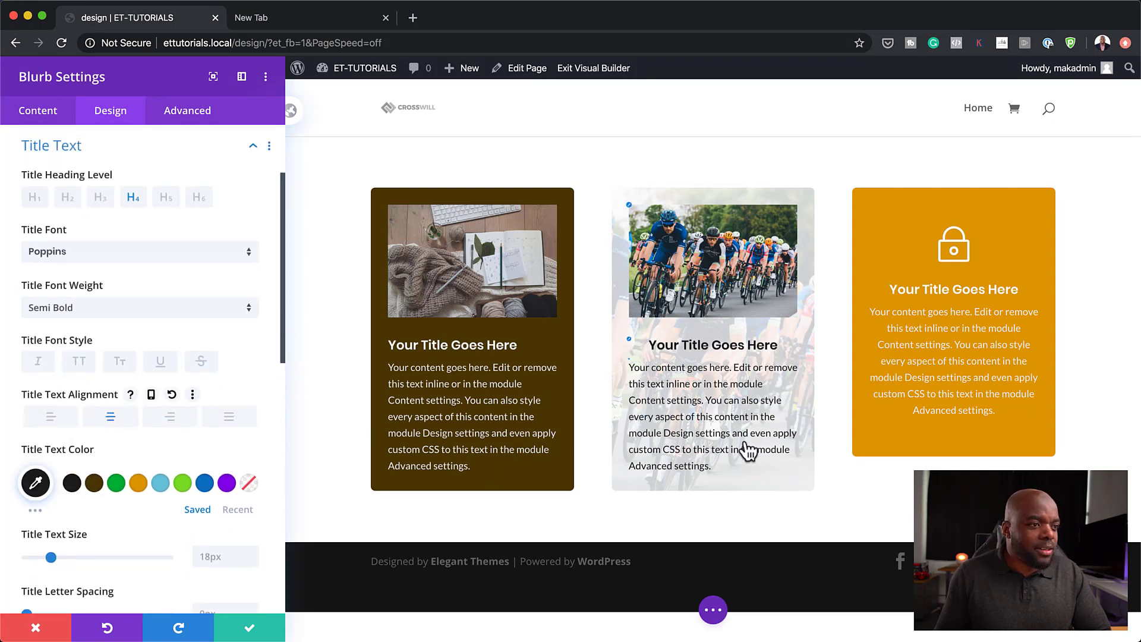
{"action": "left_click", "coordinate": [629, 359]}
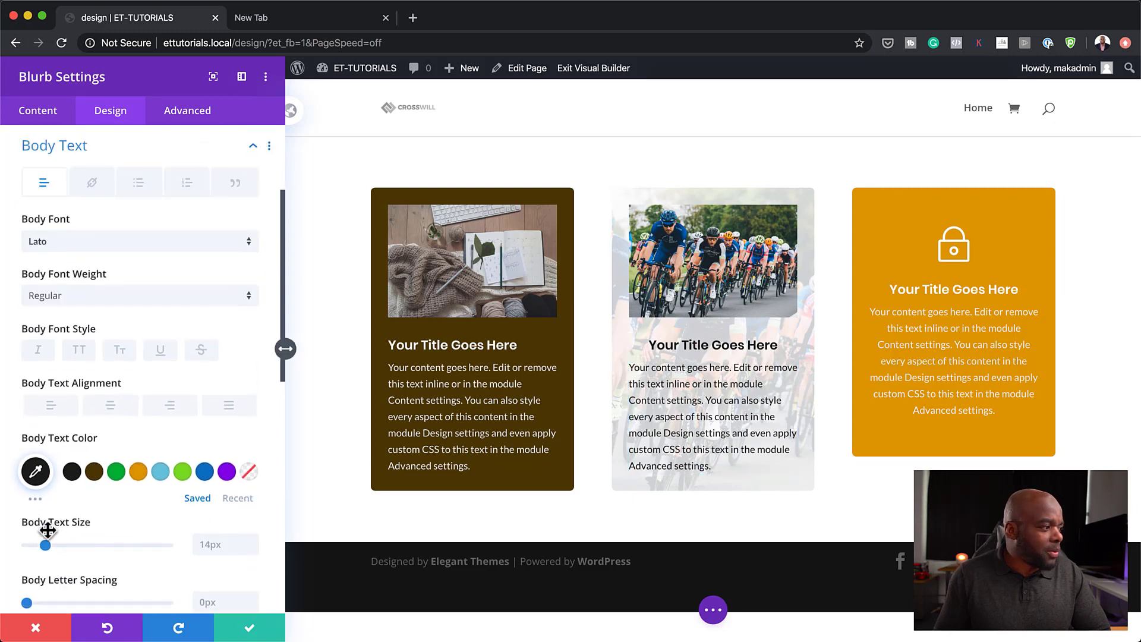
{"action": "left_click", "coordinate": [110, 407]}
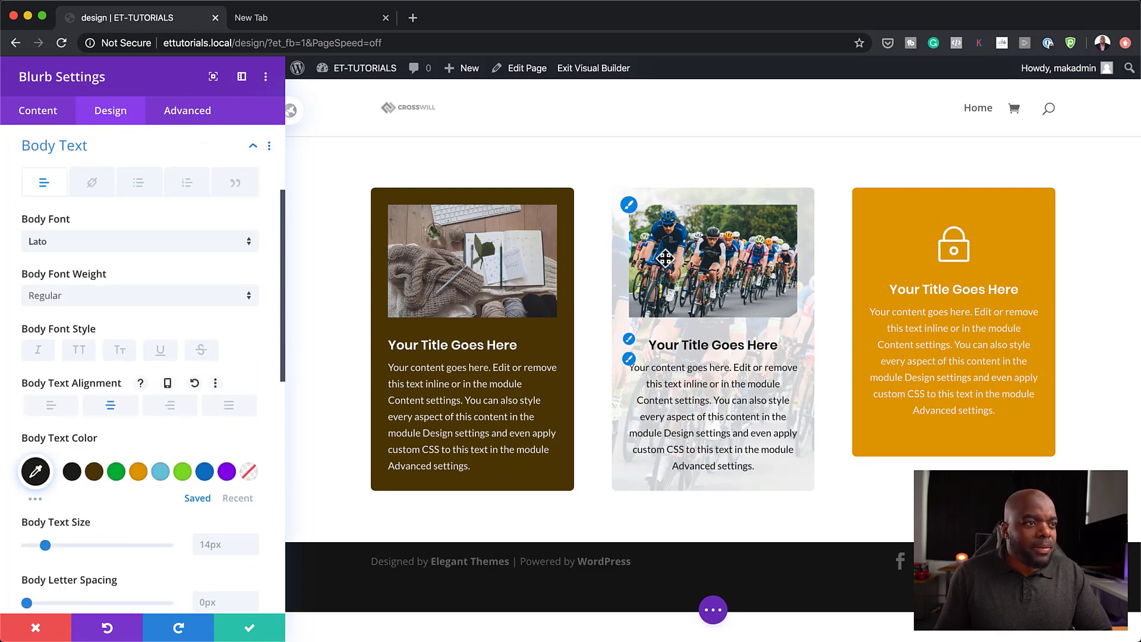
Switch the middle blurb from its image to an icon, choosing the stacked documents icon
{"action": "left_click", "coordinate": [51, 116]}
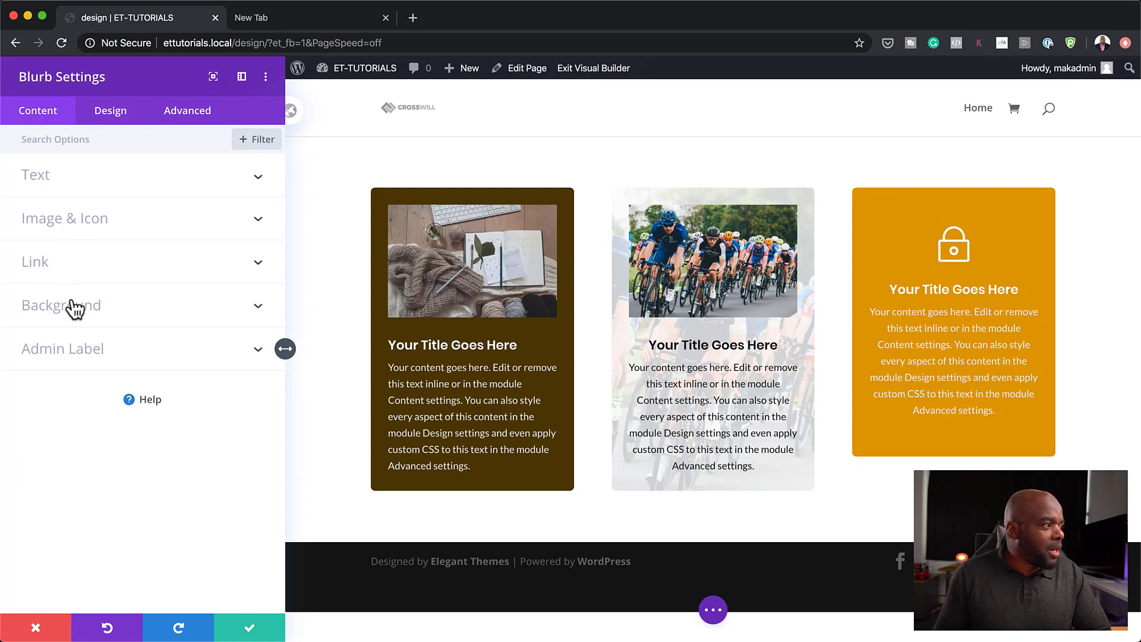
{"action": "left_click", "coordinate": [66, 222]}
{"action": "mouse_move", "coordinate": [212, 282]}
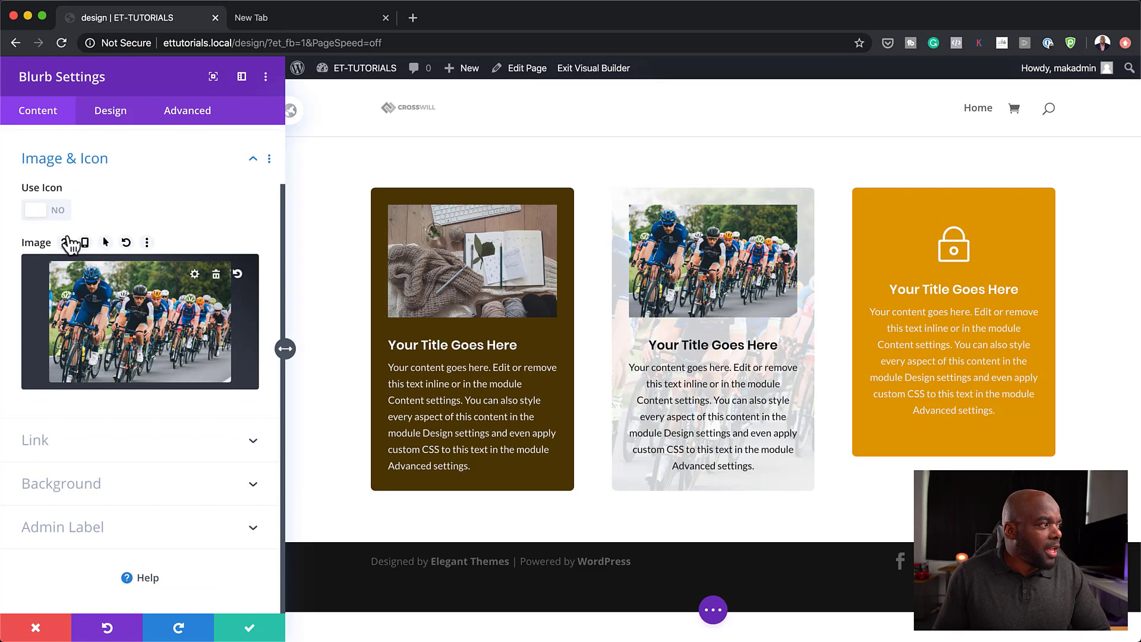
{"action": "left_click", "coordinate": [58, 211]}
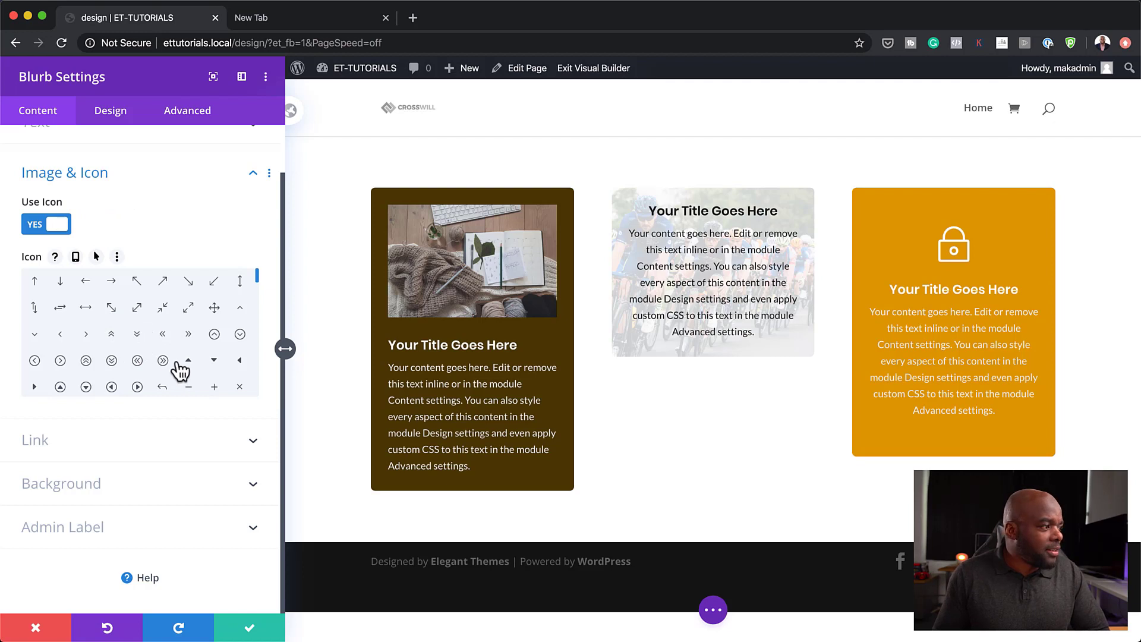
{"action": "left_click_drag", "start_coordinate": [259, 280], "coordinate": [259, 304]}
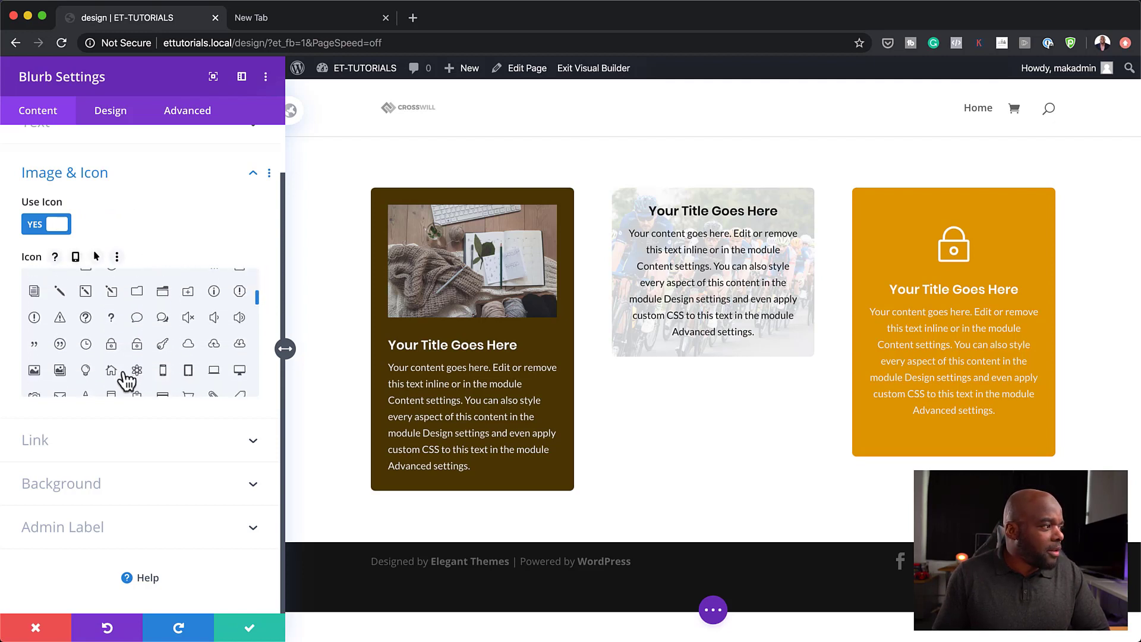
{"action": "left_click", "coordinate": [35, 293]}
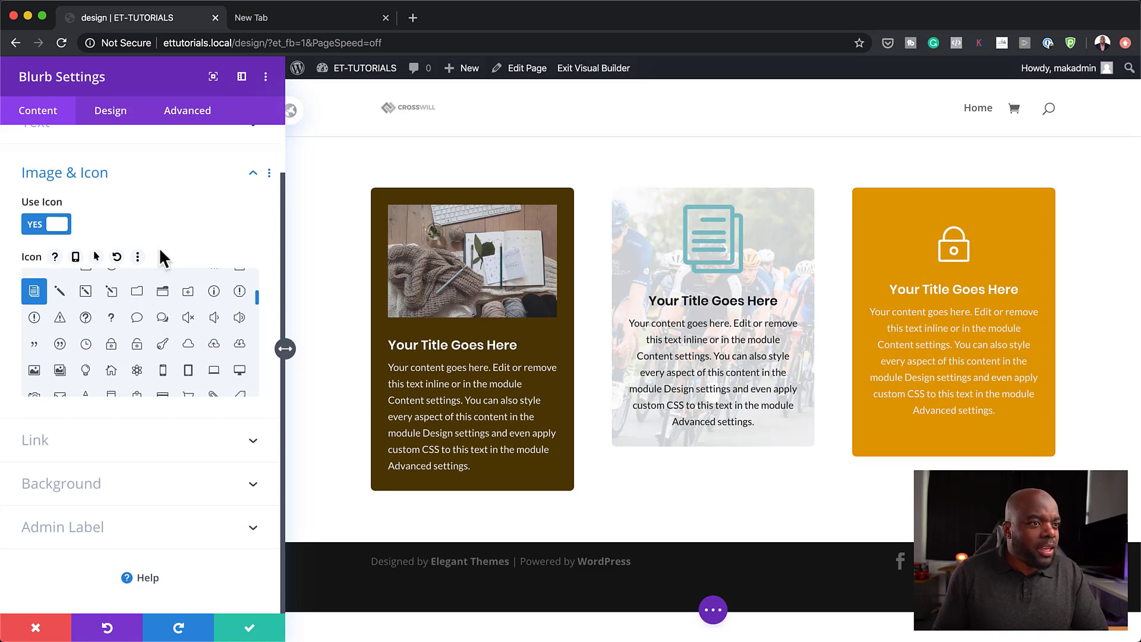
Set the documents icon's color to the saved black
{"action": "left_click", "coordinate": [111, 110]}
{"action": "left_click", "coordinate": [98, 175]}
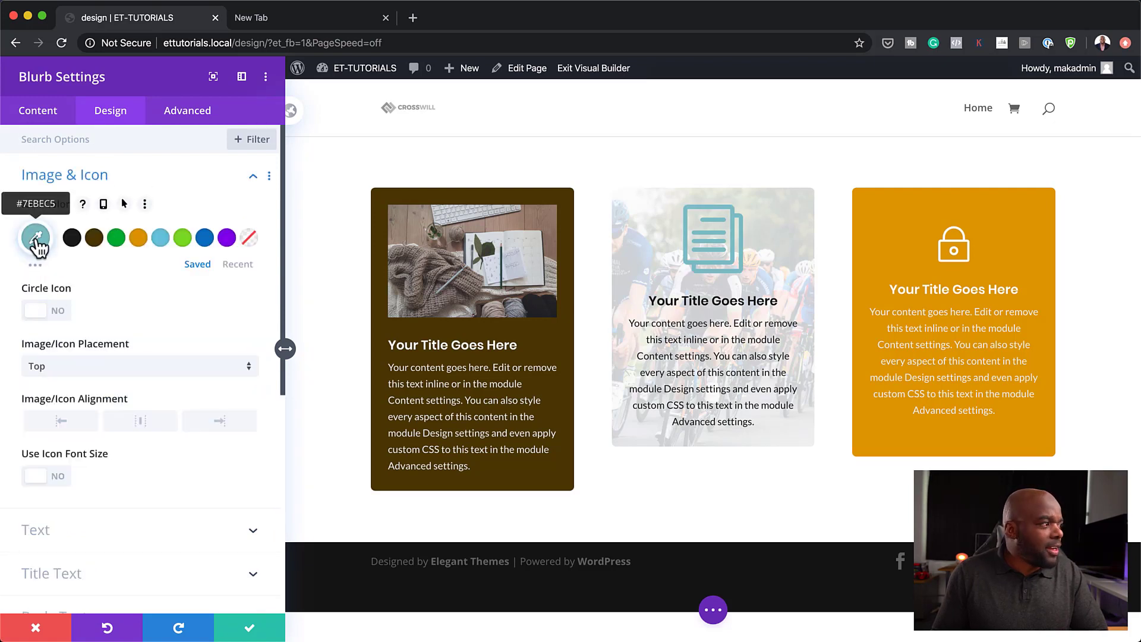
{"action": "left_click", "coordinate": [72, 239]}
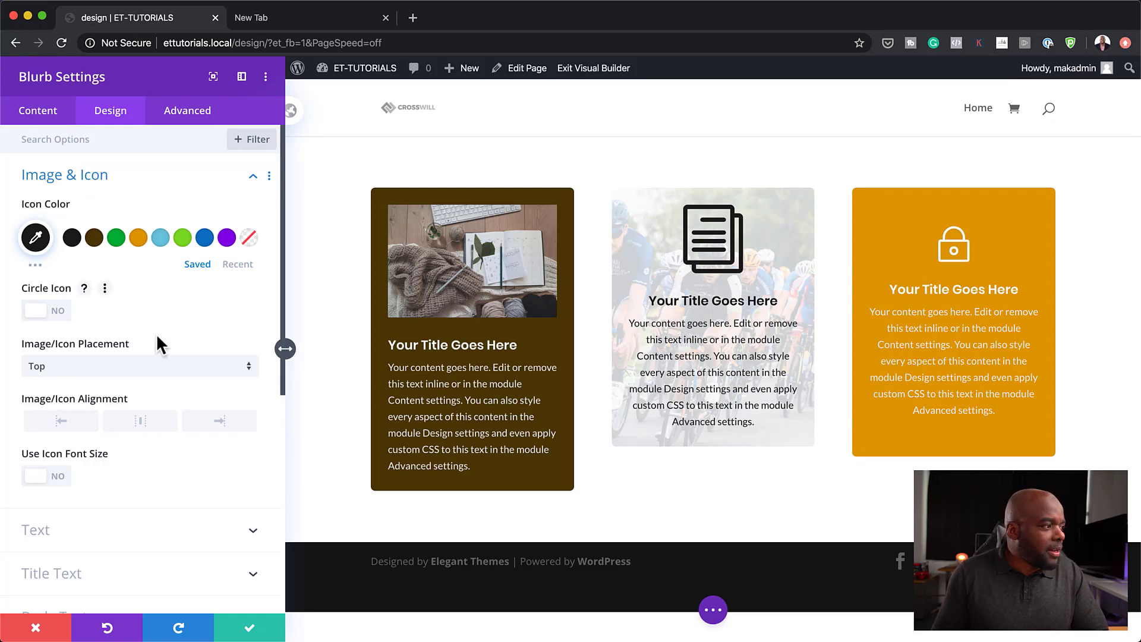
Enclose the documents icon in a circle, try black for the circle color, and settle on white
{"action": "left_click", "coordinate": [64, 311]}
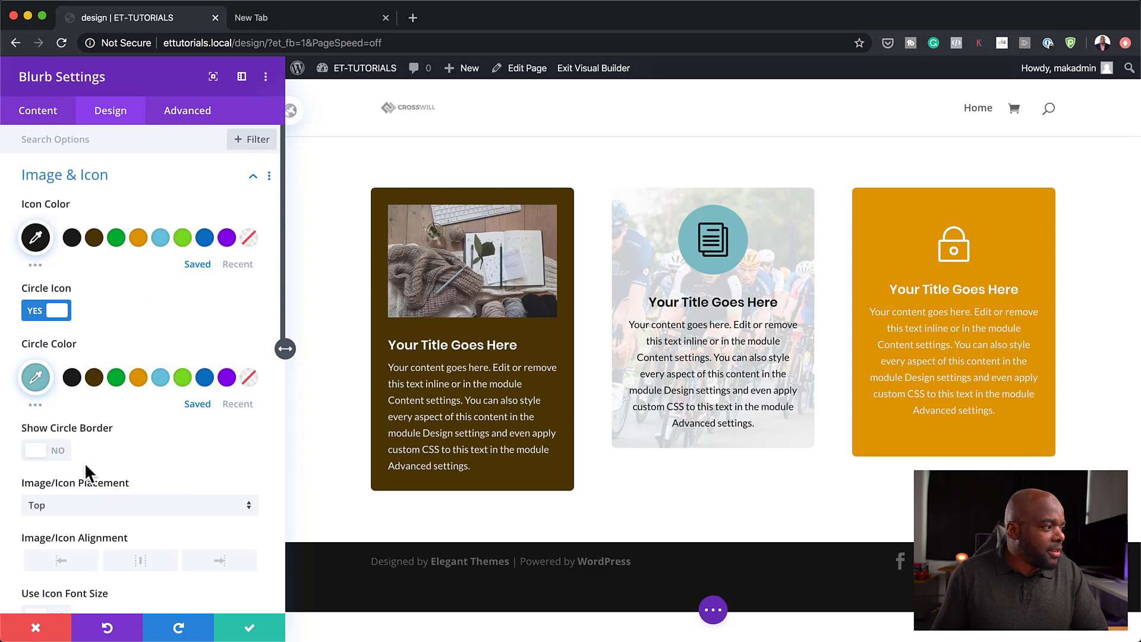
{"action": "scroll", "coordinate": [84, 461], "scroll_direction": "down", "scroll_amount": 1}
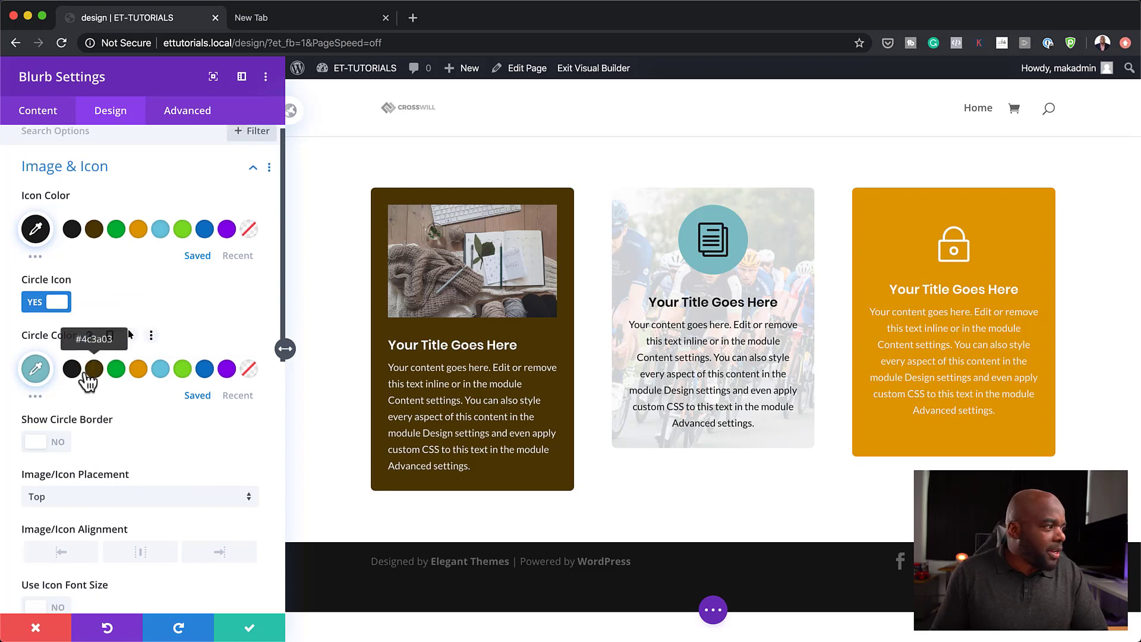
{"action": "left_click", "coordinate": [72, 369]}
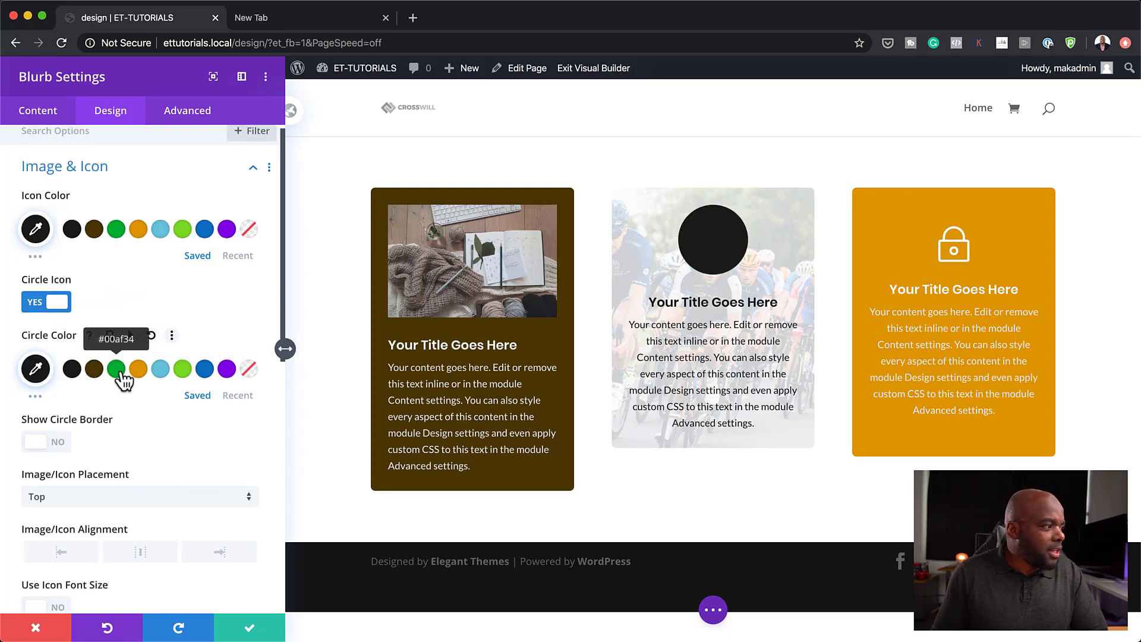
{"action": "left_click", "coordinate": [36, 370]}
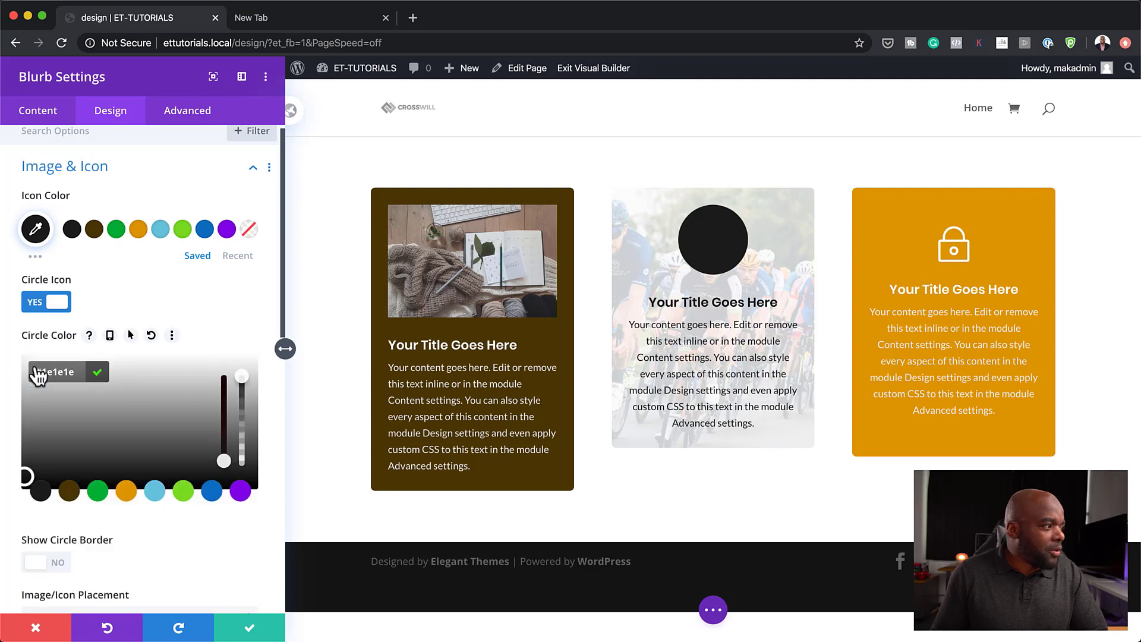
{"action": "left_click", "coordinate": [35, 392]}
{"action": "left_click", "coordinate": [18, 347]}
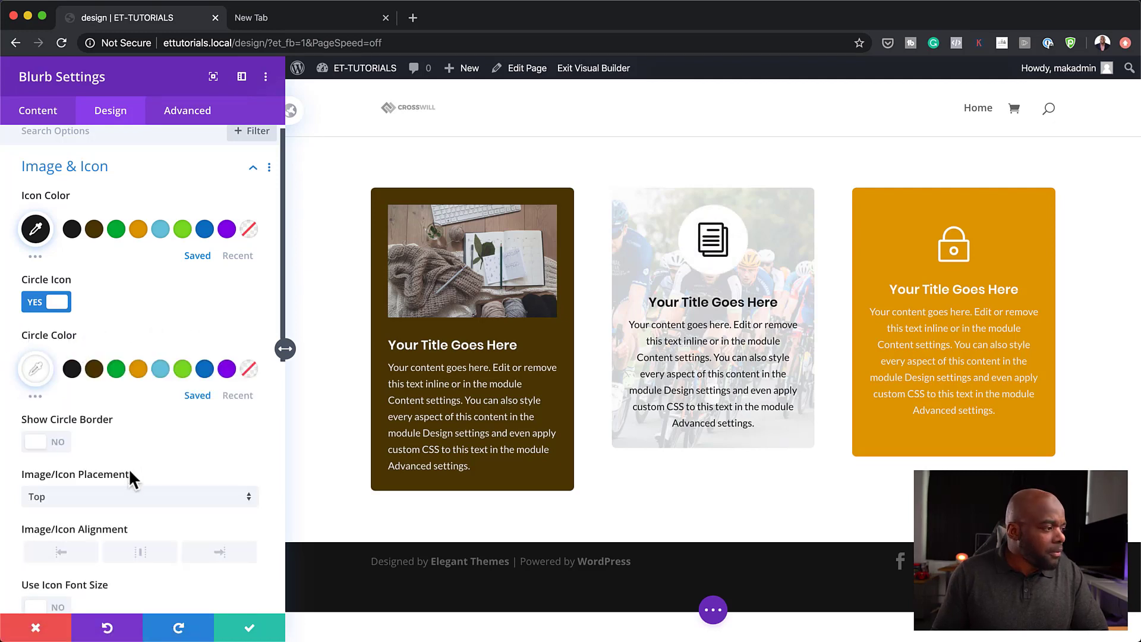
Enable a custom icon font size for the middle blurb and set it to 34px
{"action": "scroll", "coordinate": [141, 473], "scroll_direction": "down", "scroll_amount": 4}
{"action": "left_click", "coordinate": [63, 501]}
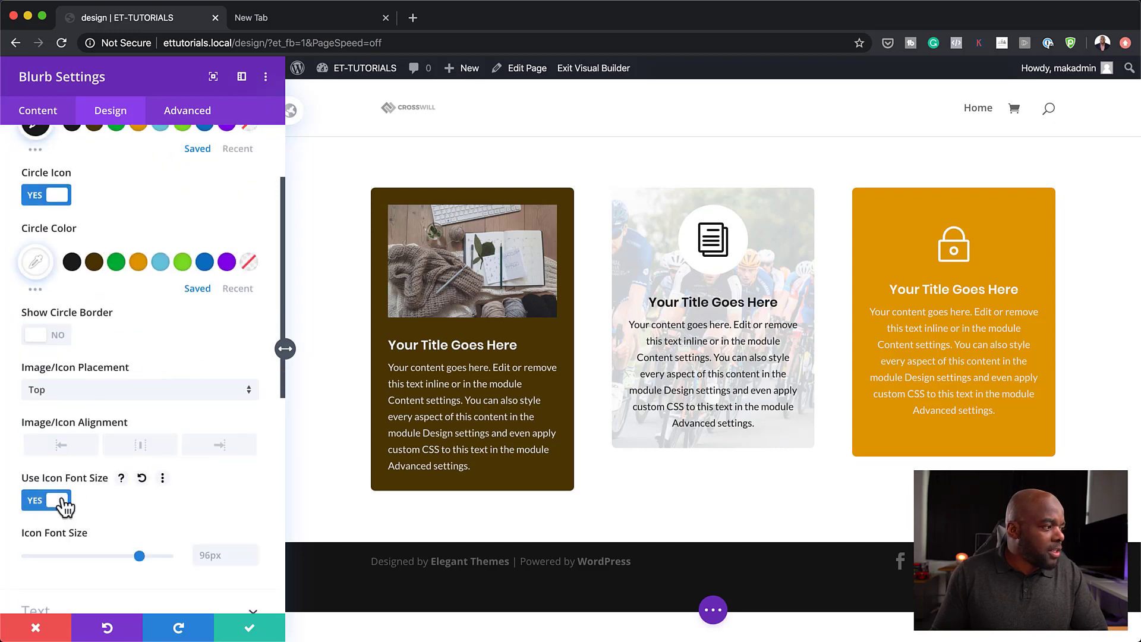
{"action": "left_click_drag", "start_coordinate": [139, 556], "coordinate": [65, 556]}
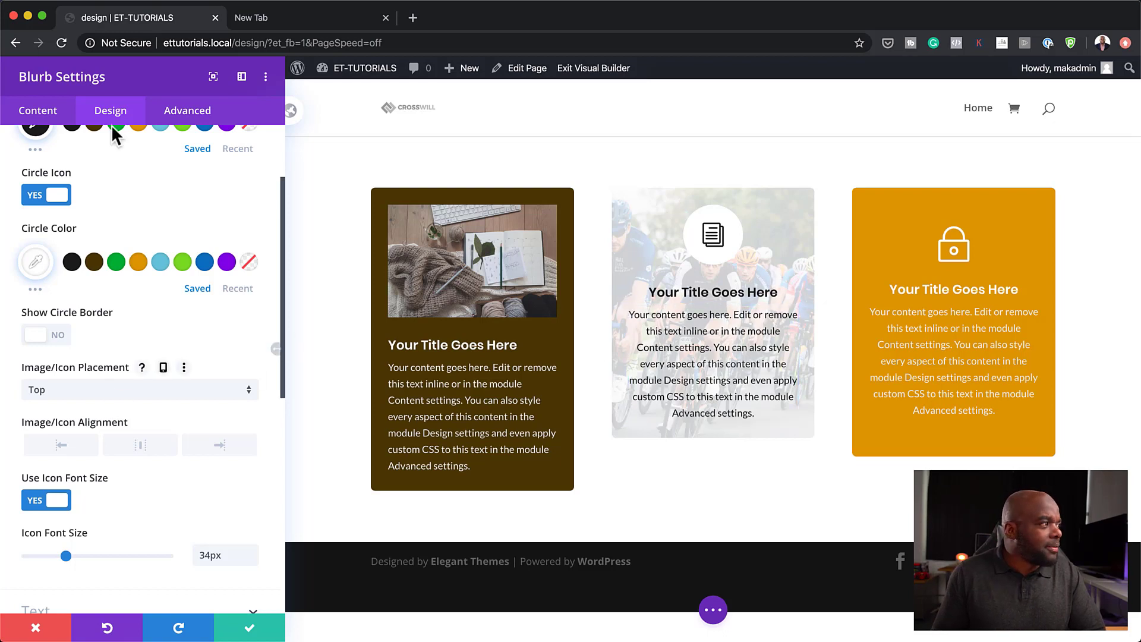
Add a background gradient to the middle blurb alongside its cyclist background image
{"action": "scroll", "coordinate": [120, 271], "scroll_direction": "up", "scroll_amount": 3}
{"action": "left_click", "coordinate": [38, 110]}
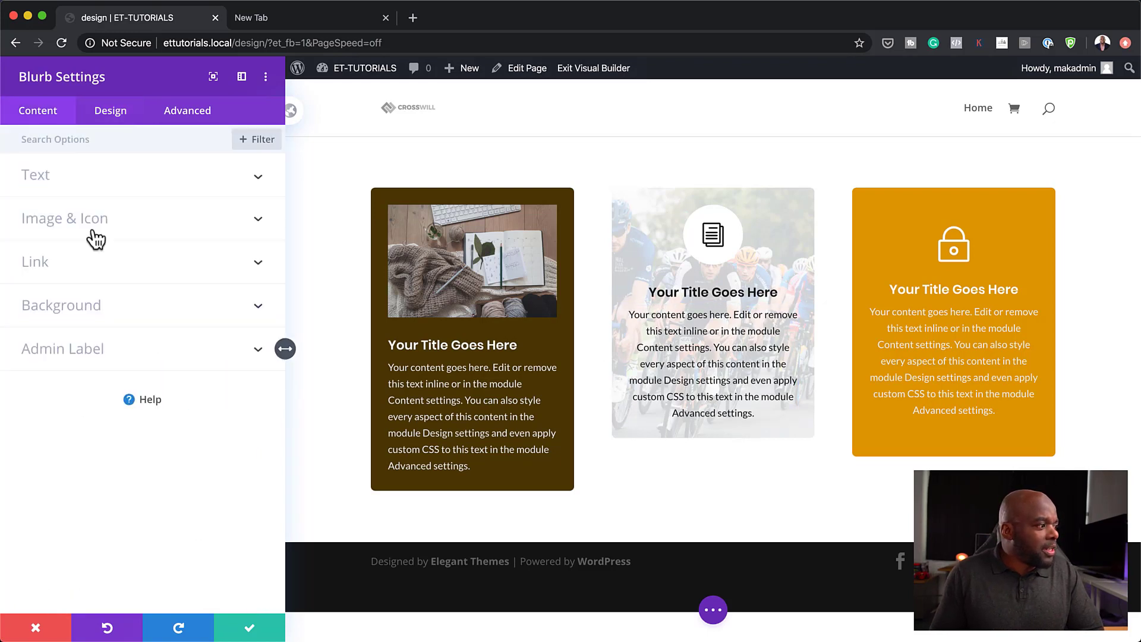
{"action": "left_click", "coordinate": [87, 309]}
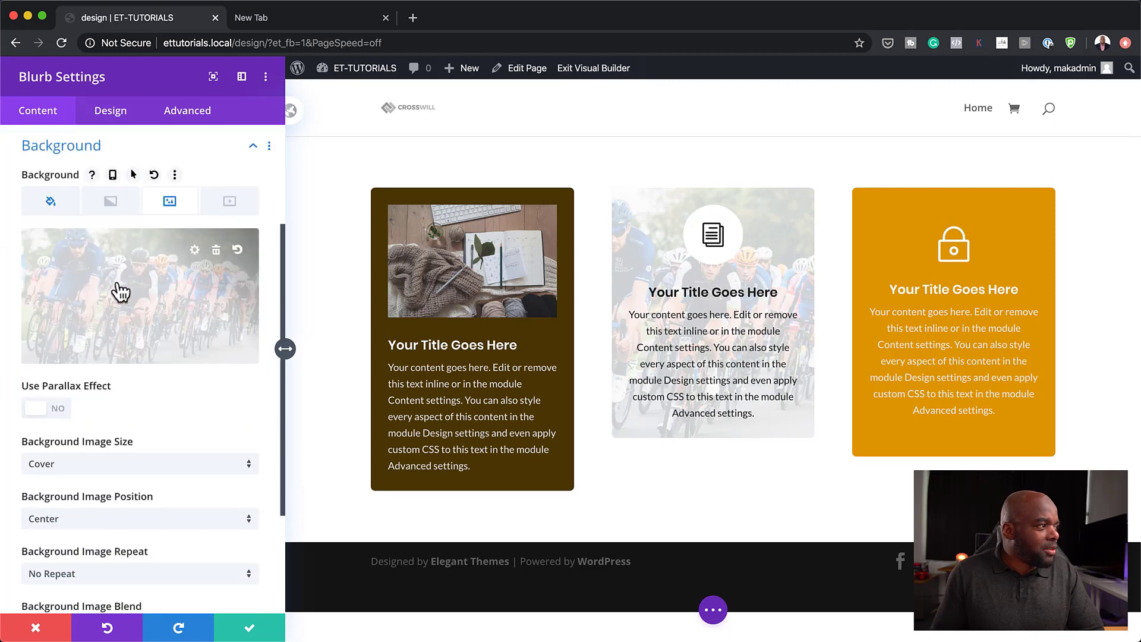
{"action": "left_click", "coordinate": [111, 202]}
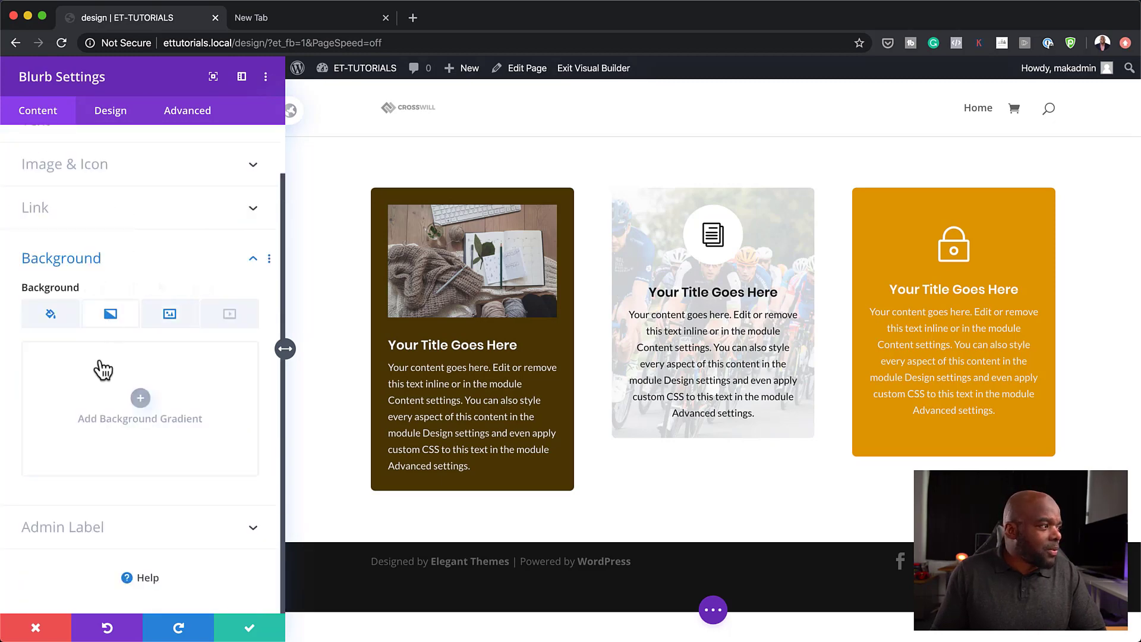
{"action": "left_click", "coordinate": [141, 398]}
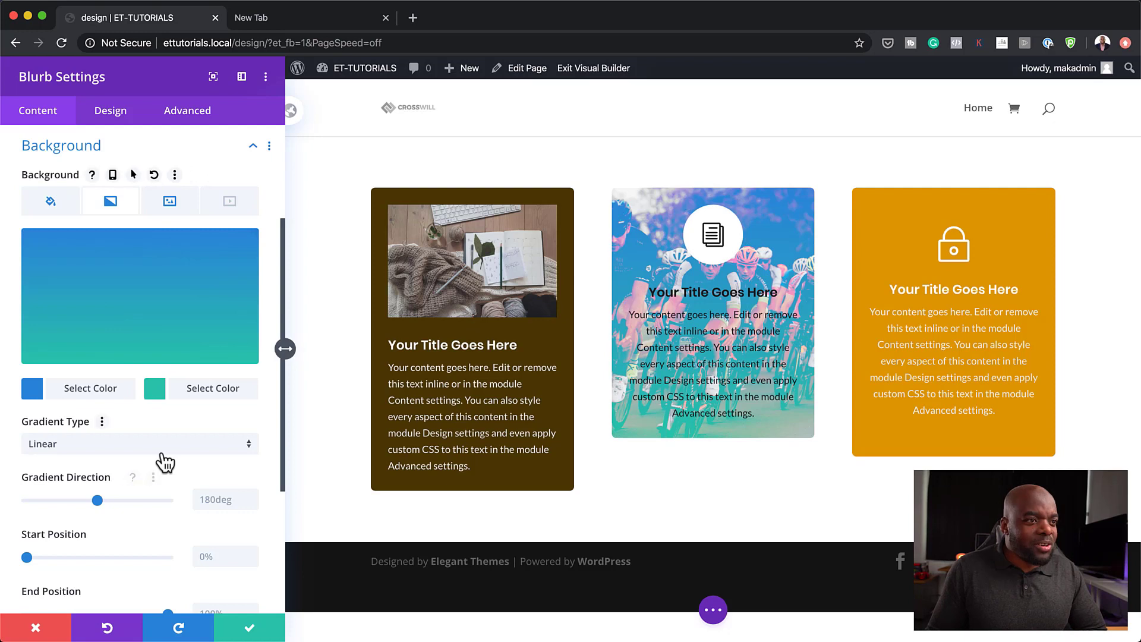
Set the second color of the middle blurb's background gradient to white
{"action": "left_click", "coordinate": [155, 392]}
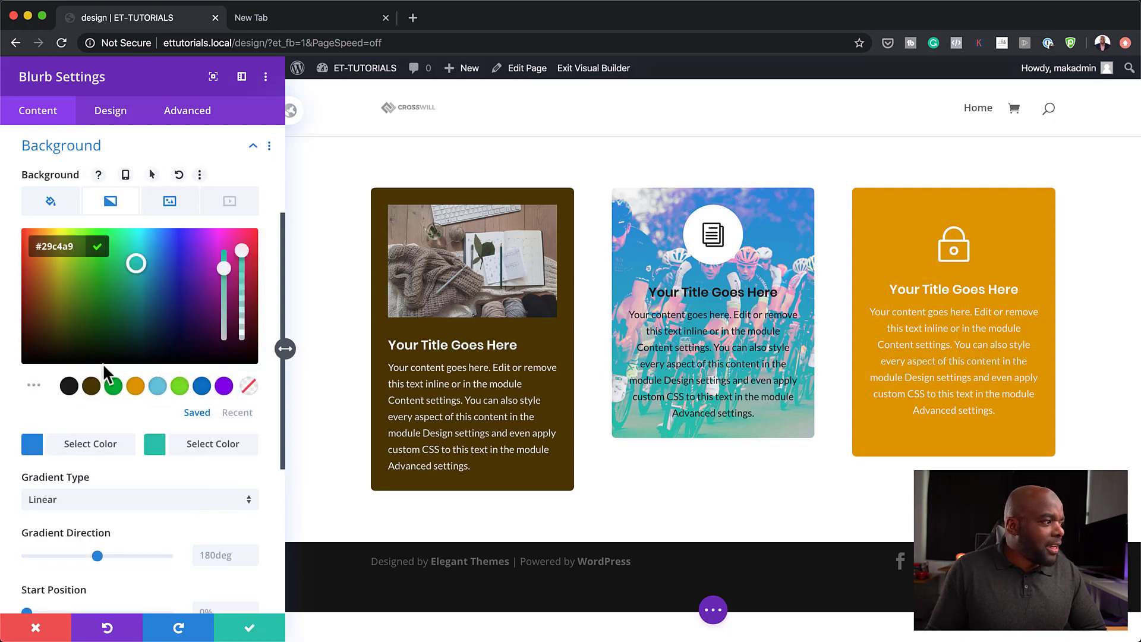
{"action": "left_click", "coordinate": [68, 385]}
{"action": "left_click_drag", "start_coordinate": [46, 301], "coordinate": [26, 221]}
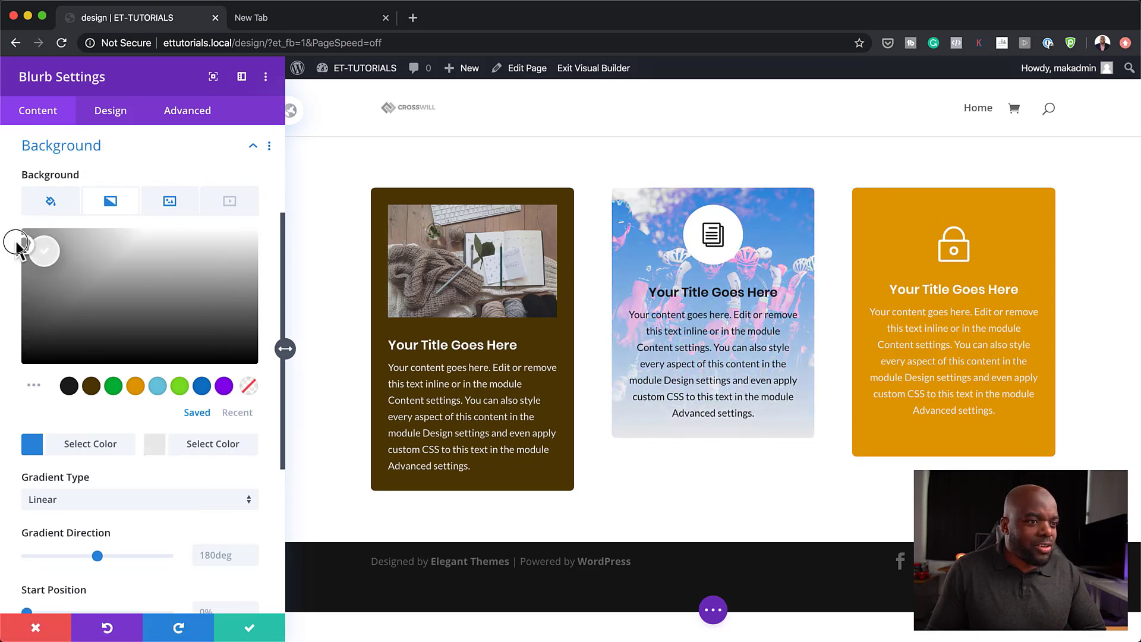
{"action": "left_click", "coordinate": [18, 237]}
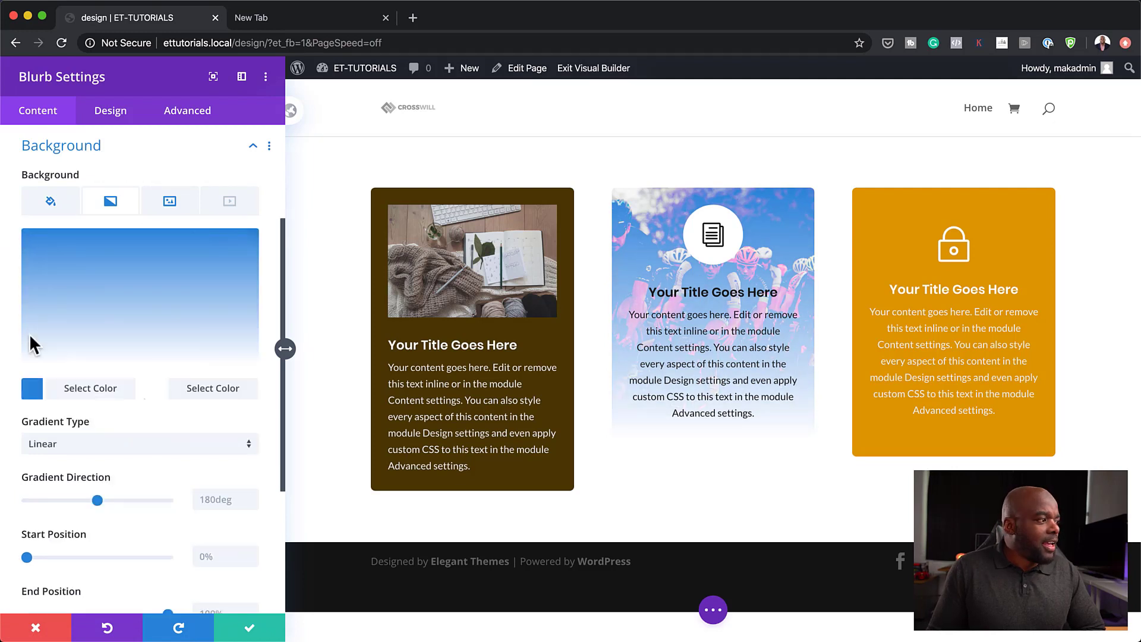
Try purple #8300e9 and blue #0c71c3 for the gradient's first color, and settle on light blue #68c5db
{"action": "left_click", "coordinate": [32, 388]}
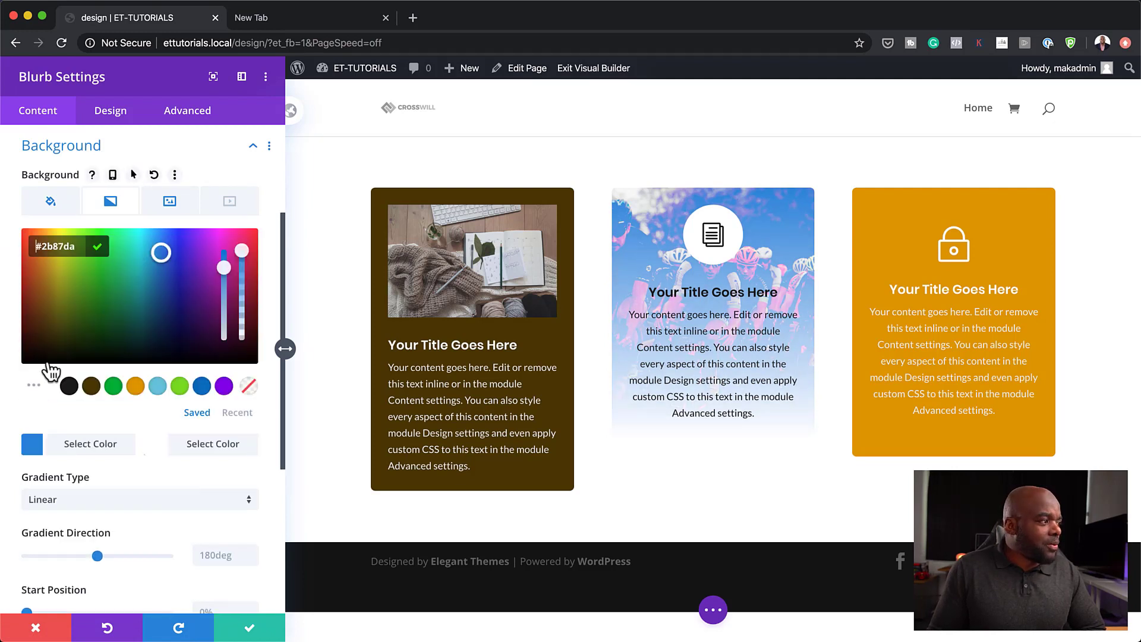
{"action": "left_click", "coordinate": [224, 386]}
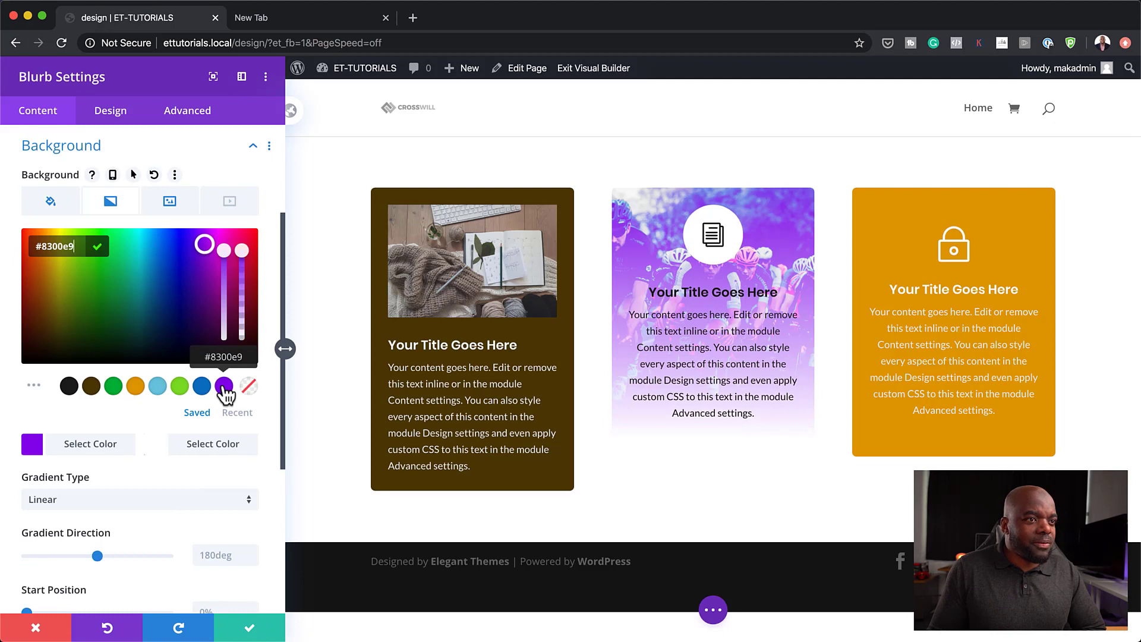
{"action": "left_click", "coordinate": [201, 387]}
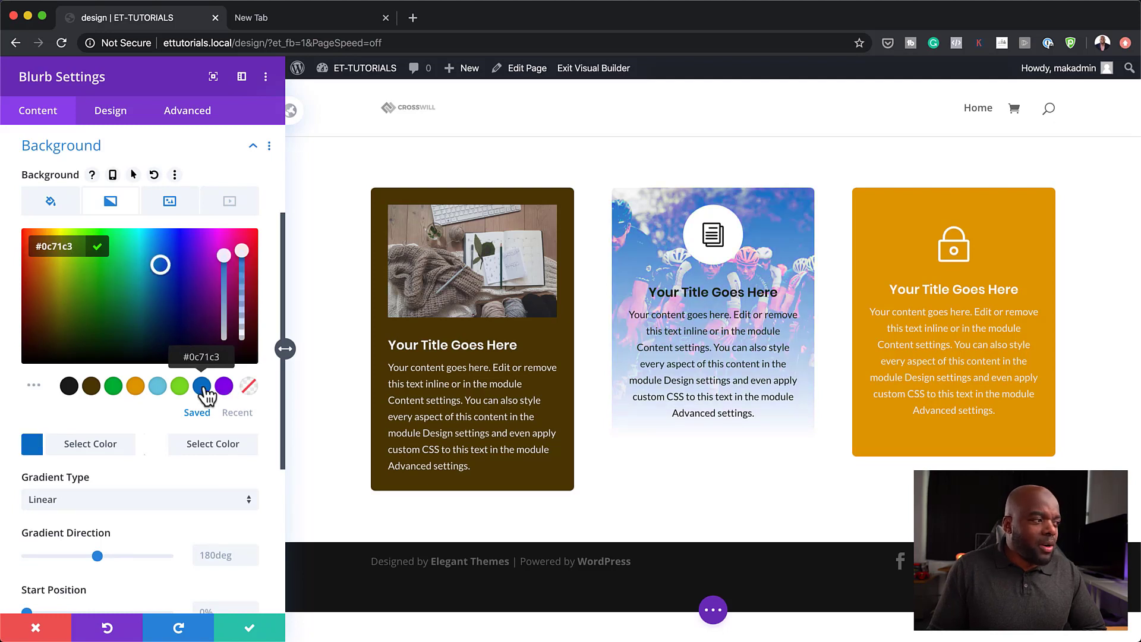
{"action": "left_click", "coordinate": [157, 387]}
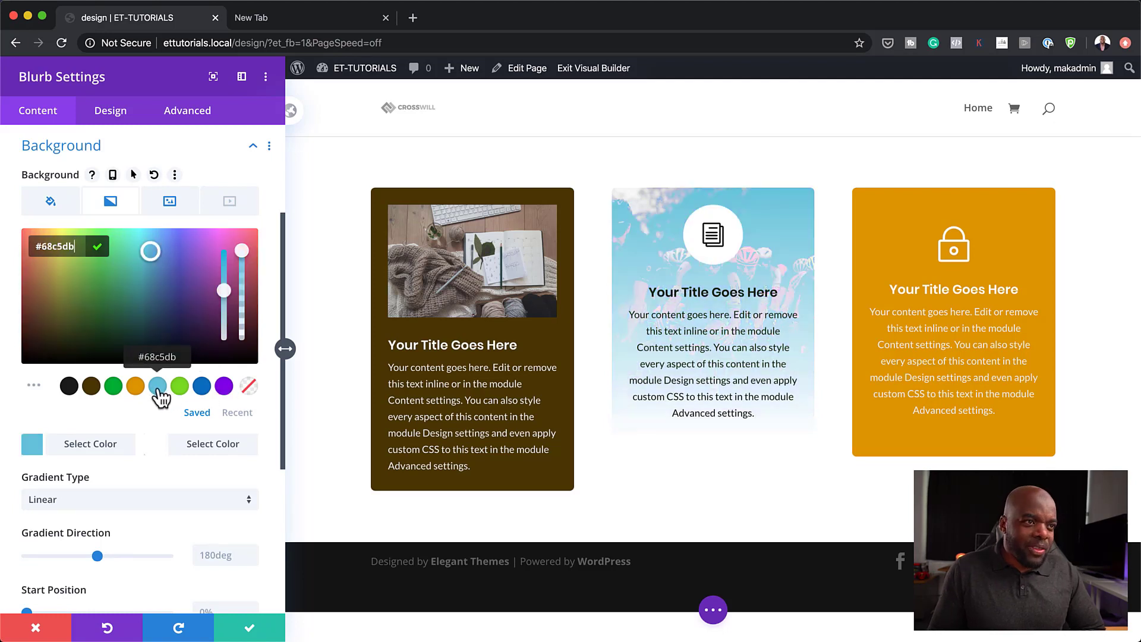
{"action": "scroll", "coordinate": [155, 554], "scroll_direction": "down", "scroll_amount": 5}
{"action": "scroll", "coordinate": [154, 552], "scroll_direction": "down", "scroll_amount": 1}
{"action": "scroll", "coordinate": [229, 522], "scroll_direction": "up", "scroll_amount": 5}
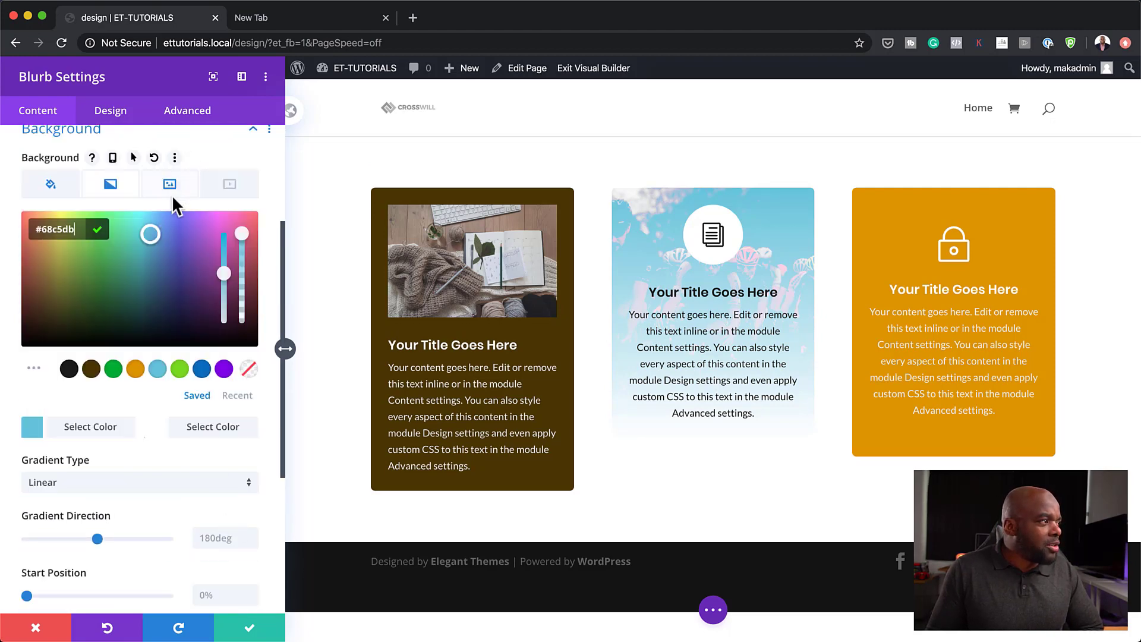
Set the middle blurb's background image blend to Screen, comparing it with Multiply, and save the module settings
{"action": "left_click", "coordinate": [171, 184]}
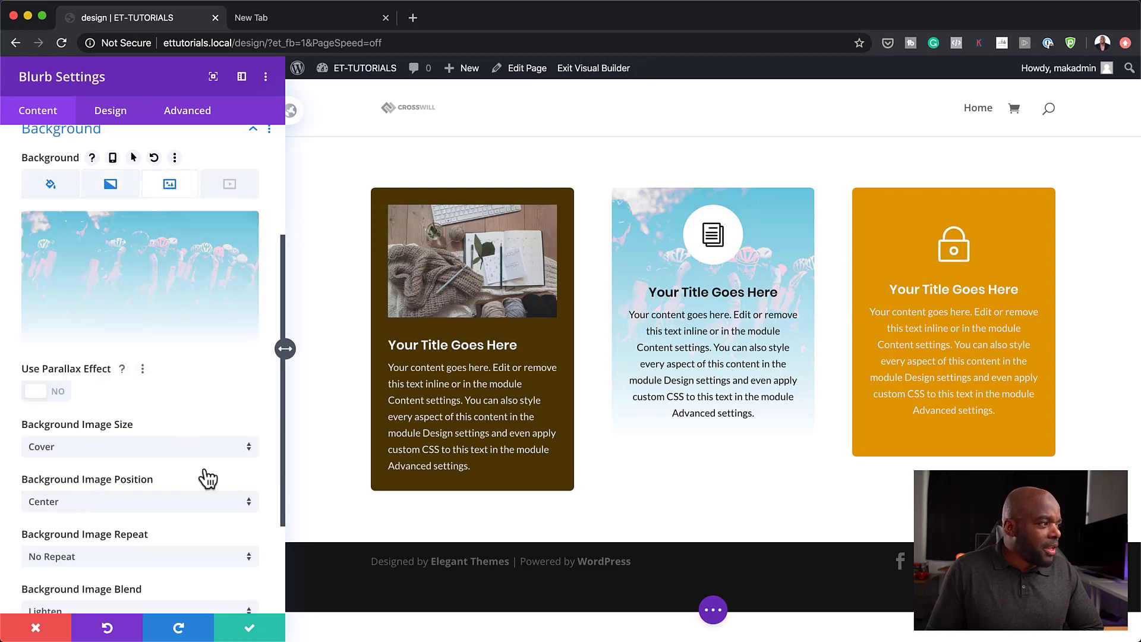
{"action": "scroll", "coordinate": [214, 491], "scroll_direction": "down", "scroll_amount": 3}
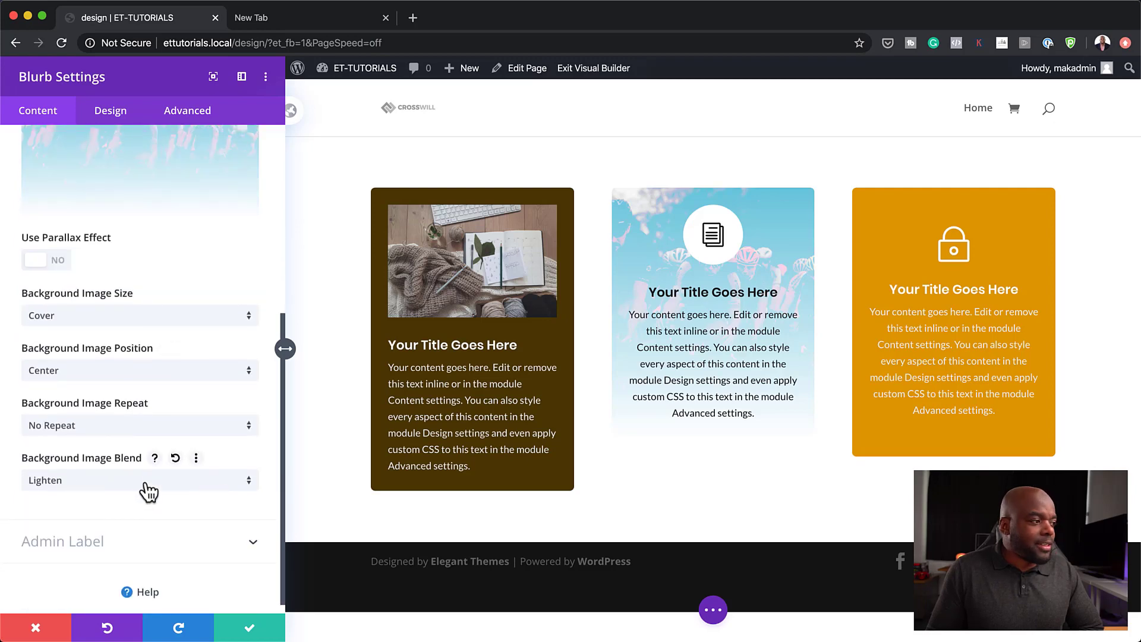
{"action": "left_click", "coordinate": [145, 485]}
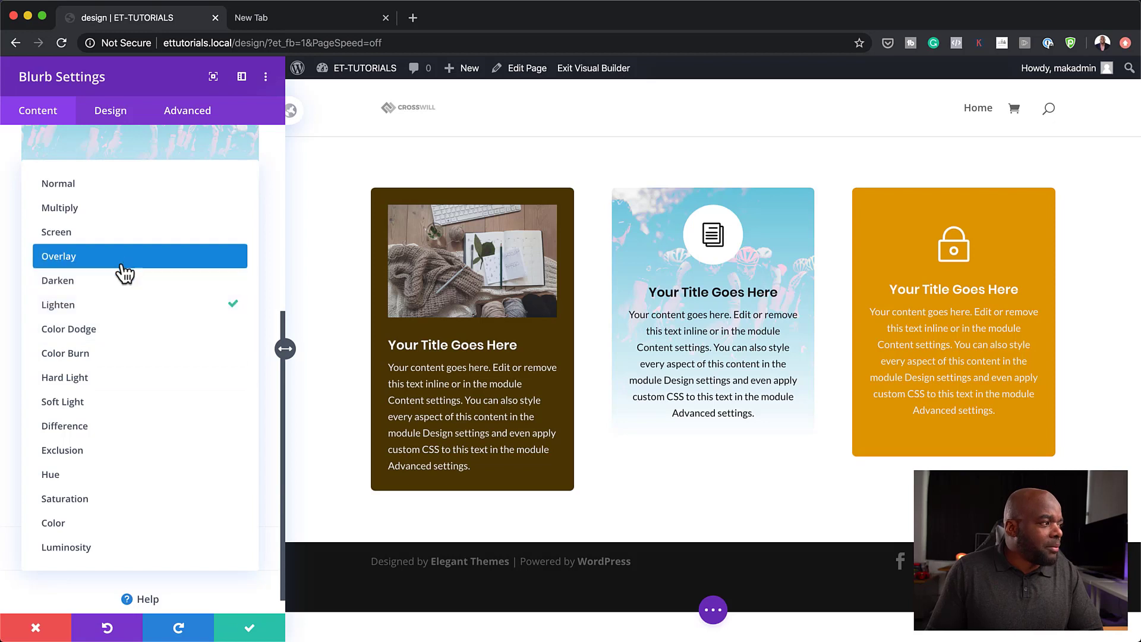
{"action": "left_click", "coordinate": [116, 239]}
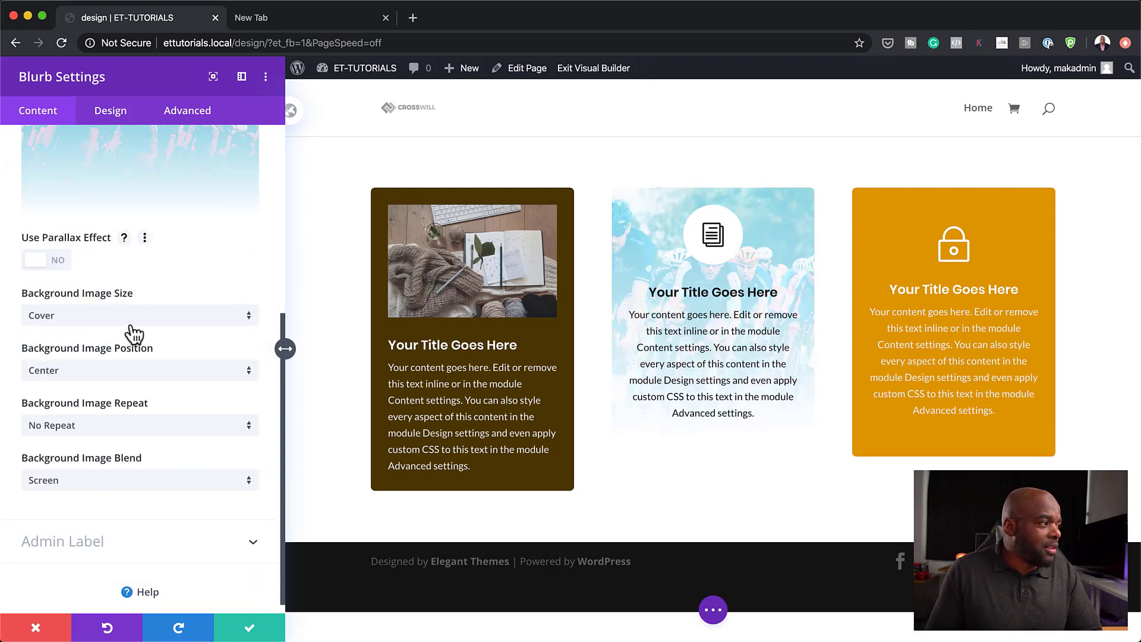
{"action": "left_click", "coordinate": [92, 480]}
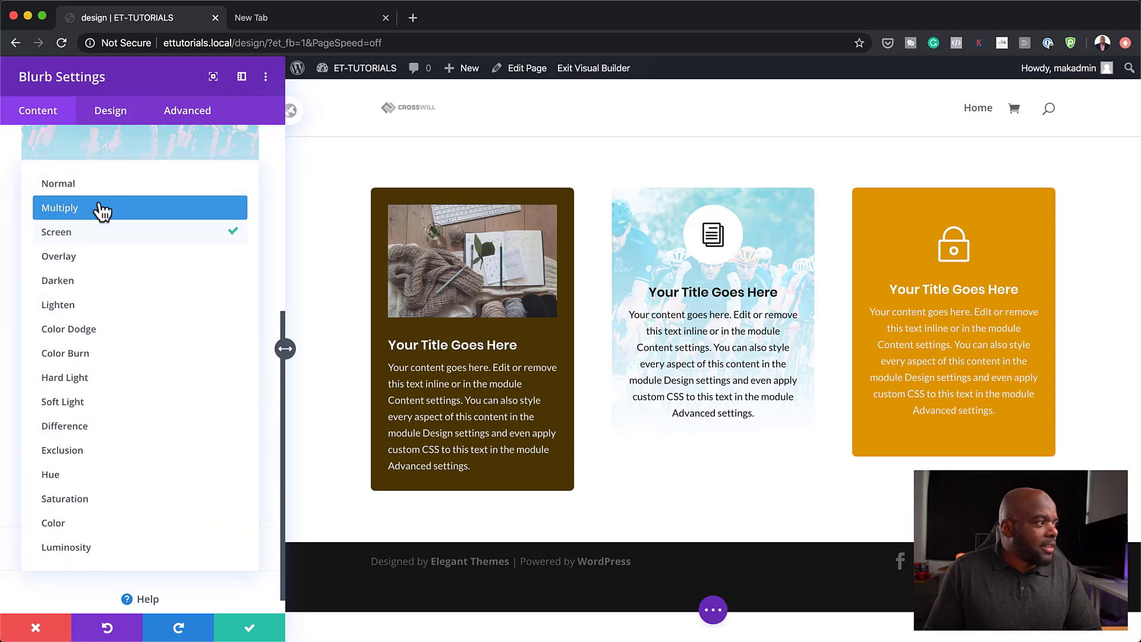
{"action": "left_click", "coordinate": [101, 211]}
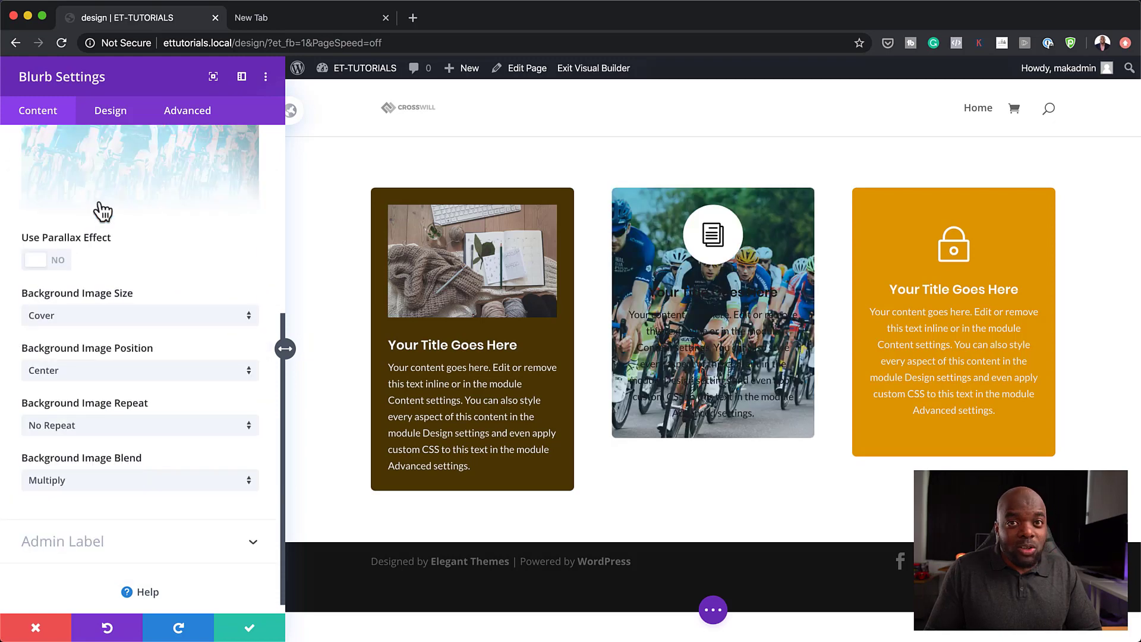
{"action": "left_click", "coordinate": [119, 482]}
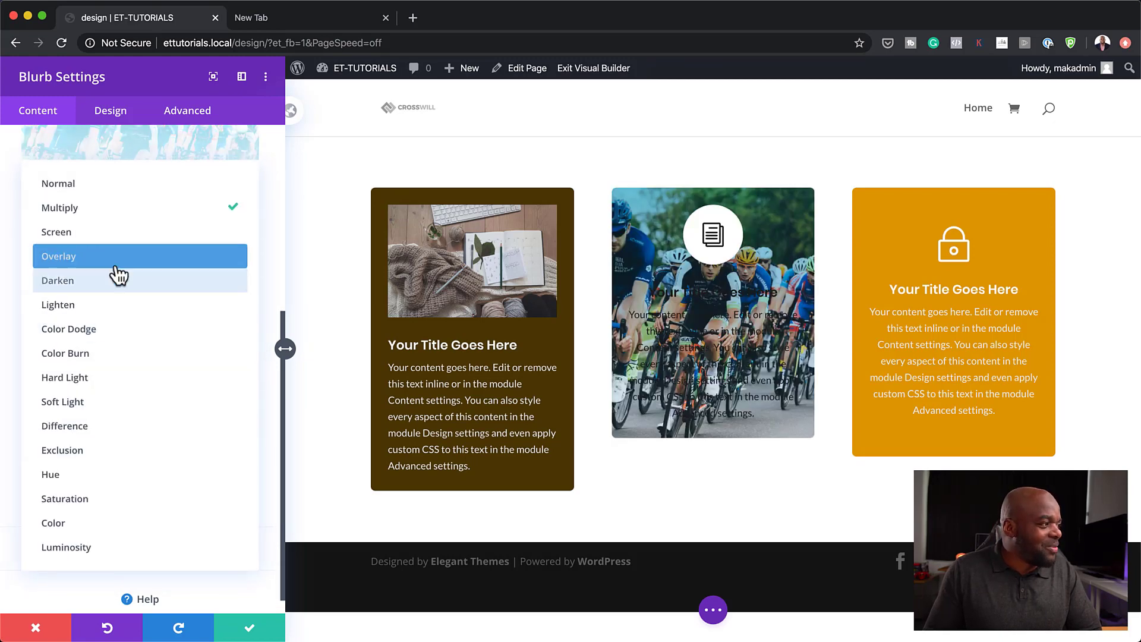
{"action": "left_click", "coordinate": [118, 234]}
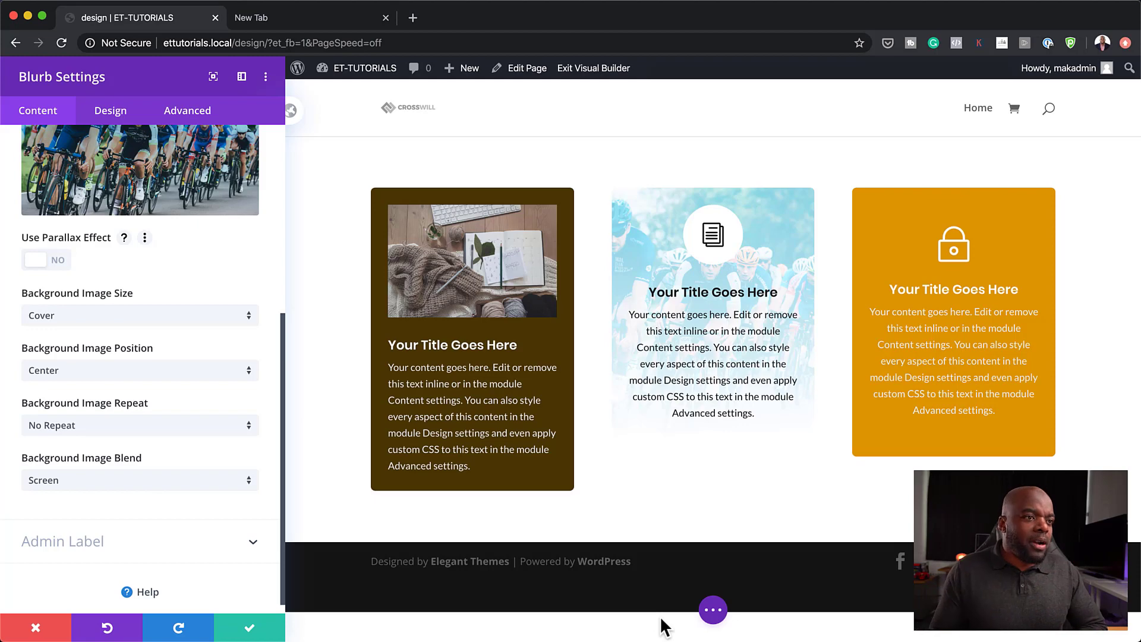
{"action": "left_click", "coordinate": [250, 628]}
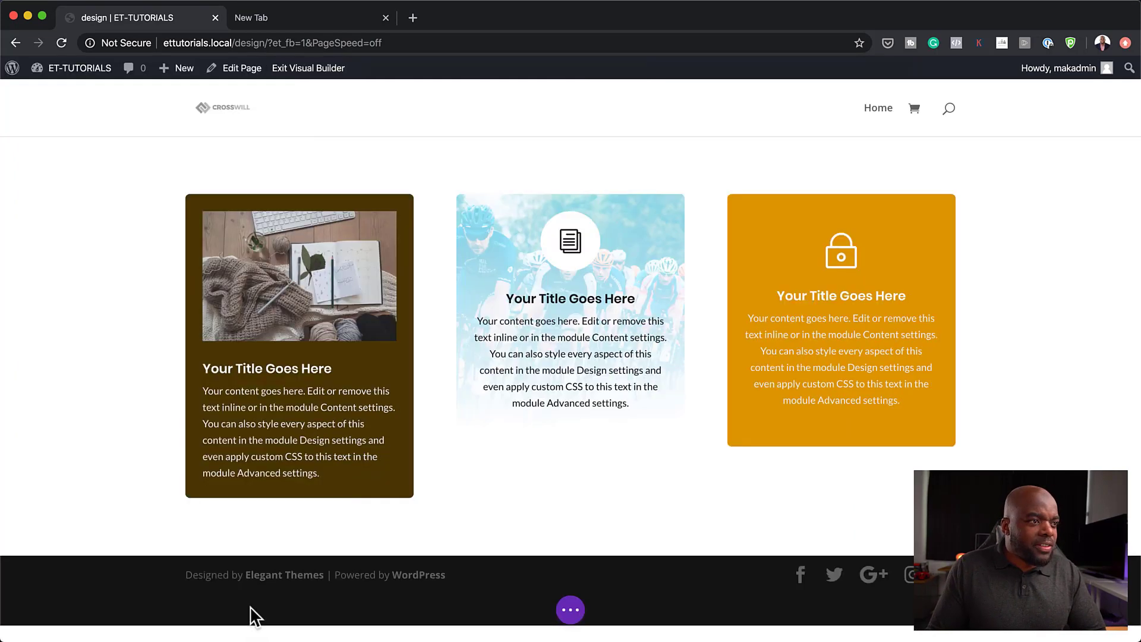